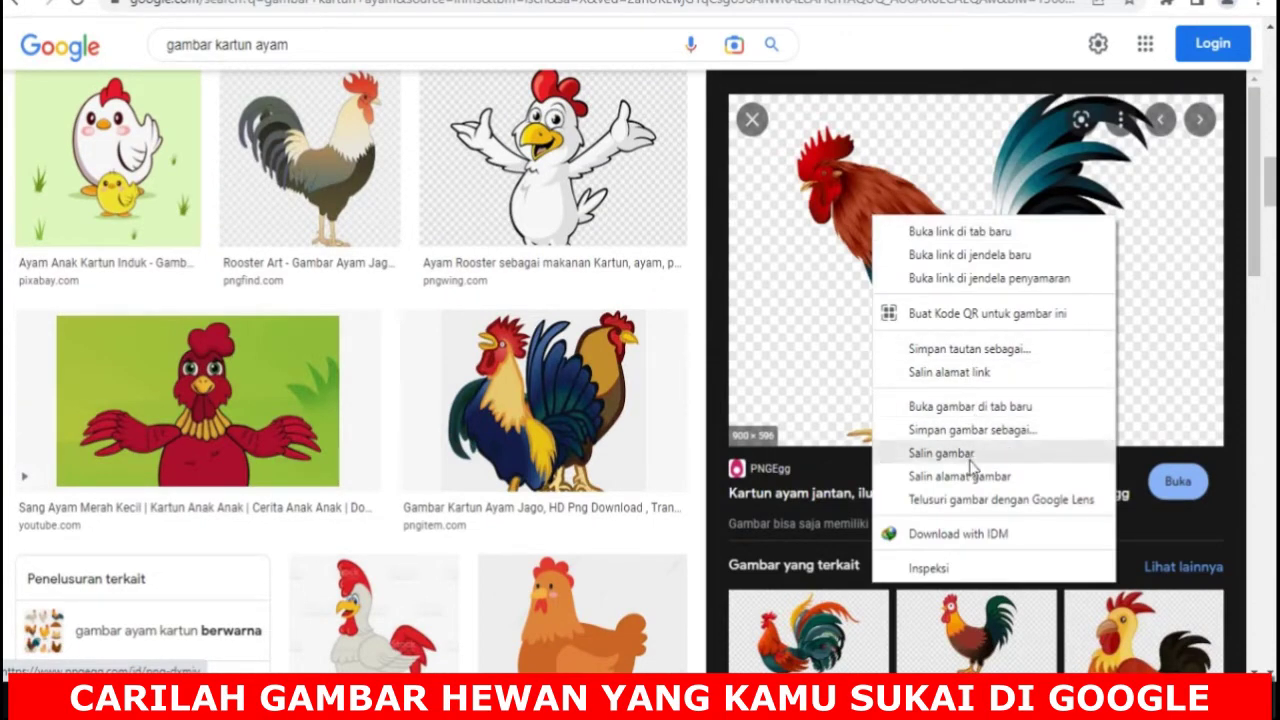
# Step: Save the previewed red-and-teal rooster image from the "gambar kartun ayam" image results to disk
pyautogui.click(971, 429)
pyautogui.press('Return')
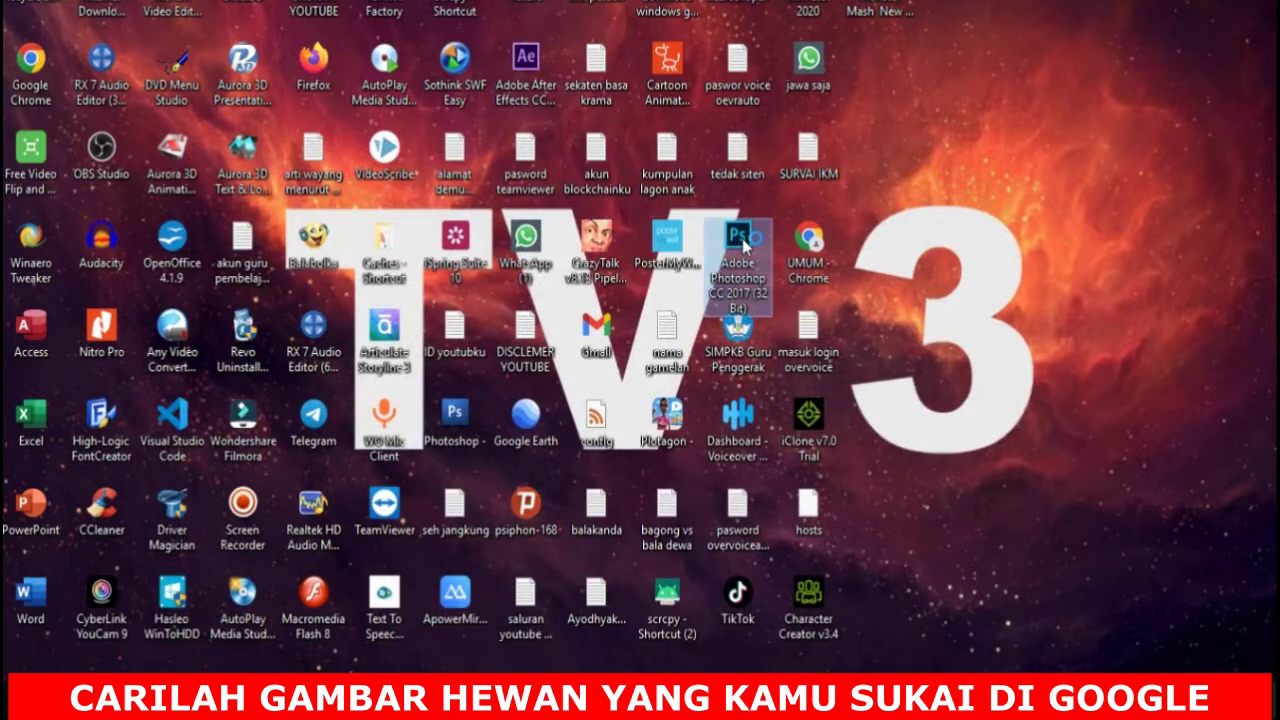
# Step: Switch to Photoshop and open the jago top image from the jago folder in Pictures
pyautogui.doubleClick(741, 240)
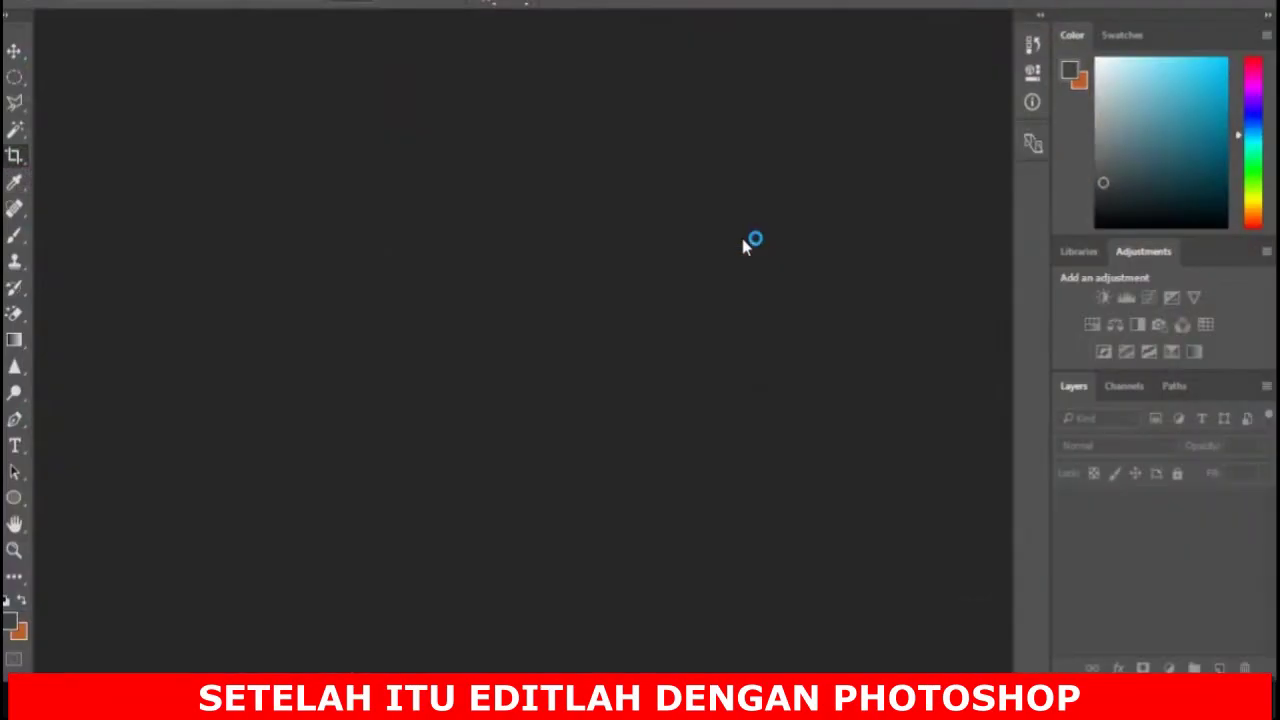
pyautogui.click(46, 0)
pyautogui.click(64, 2)
pyautogui.click(476, 308)
pyautogui.scroll(-1, 760, 277)
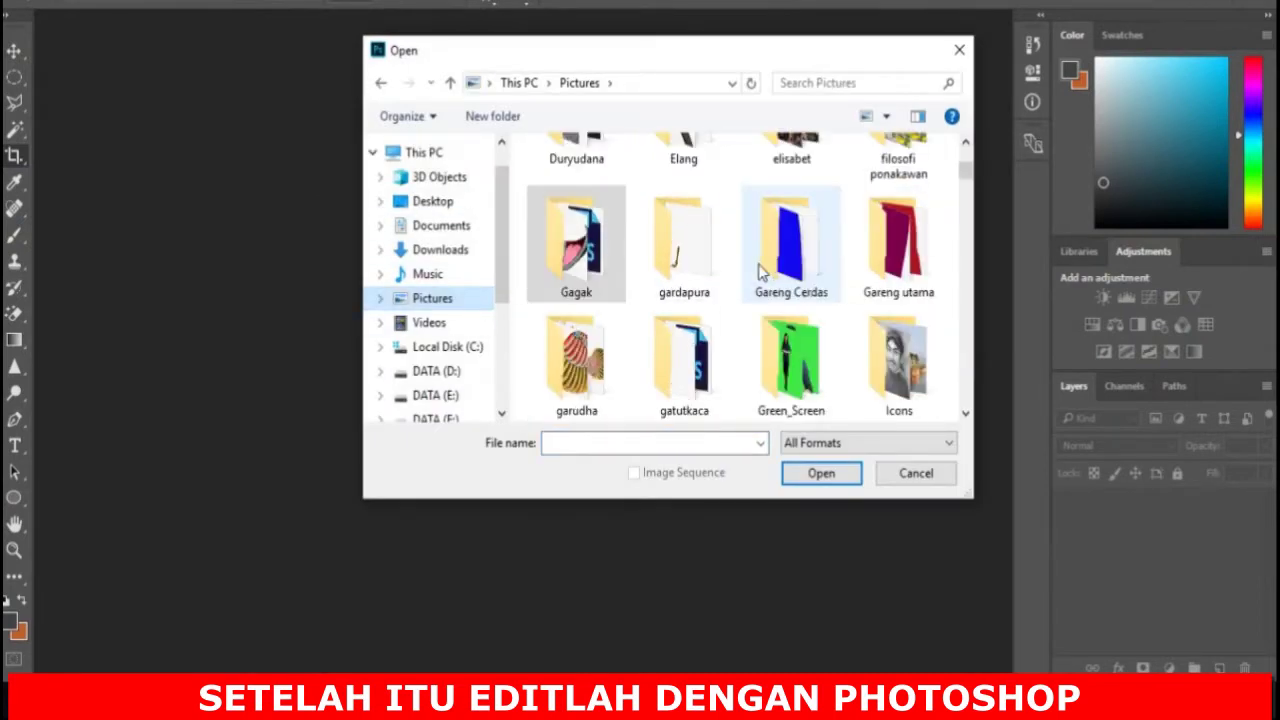
pyautogui.scroll(-1, 749, 289)
pyautogui.doubleClick(791, 360)
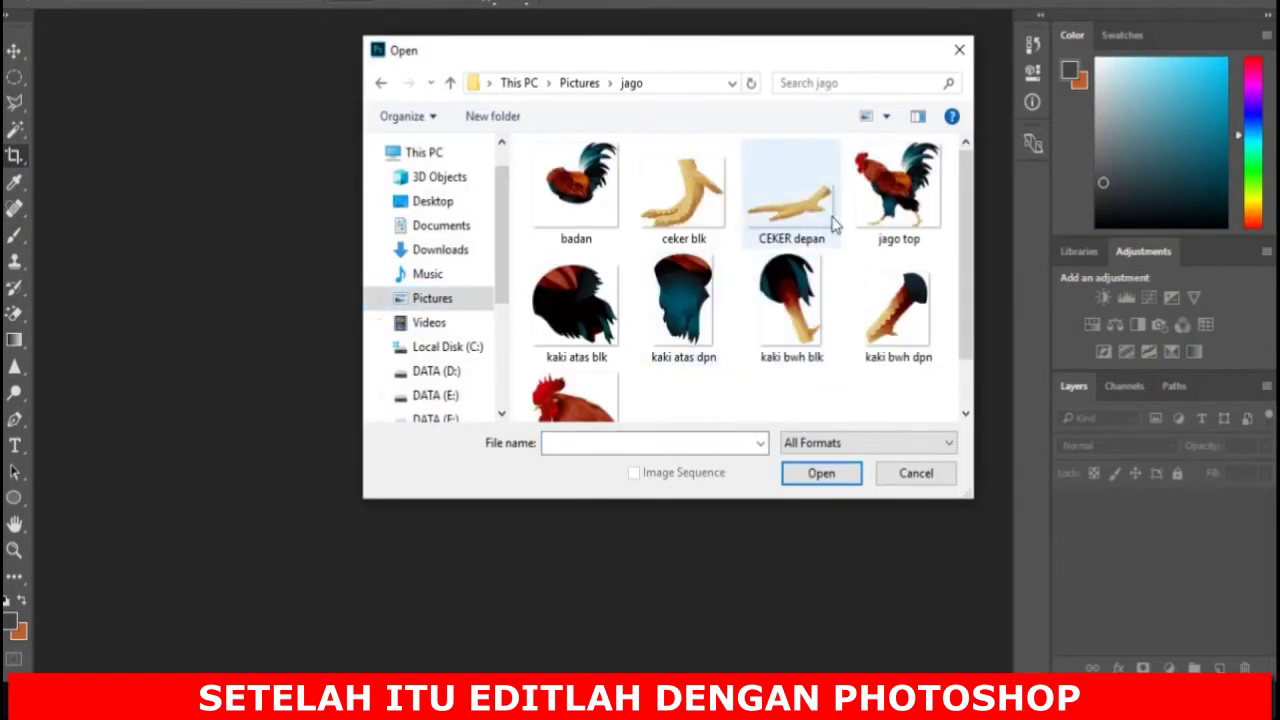
pyautogui.click(884, 208)
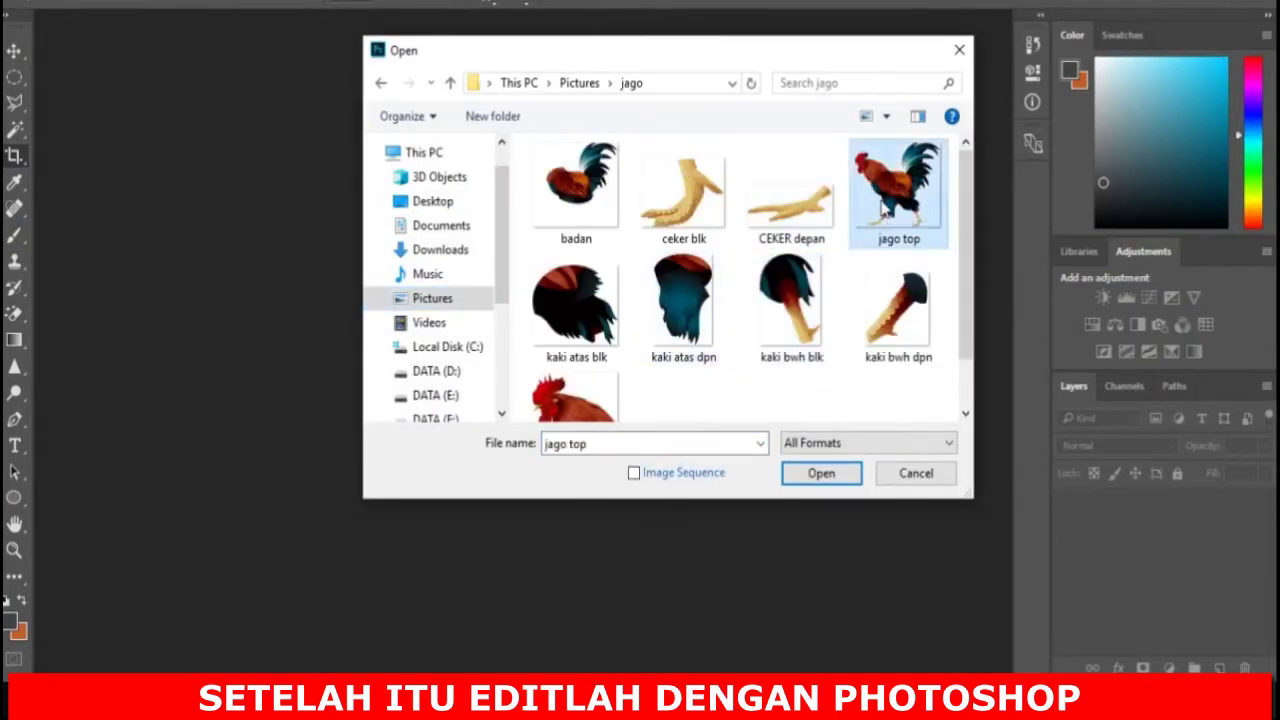
pyautogui.click(822, 478)
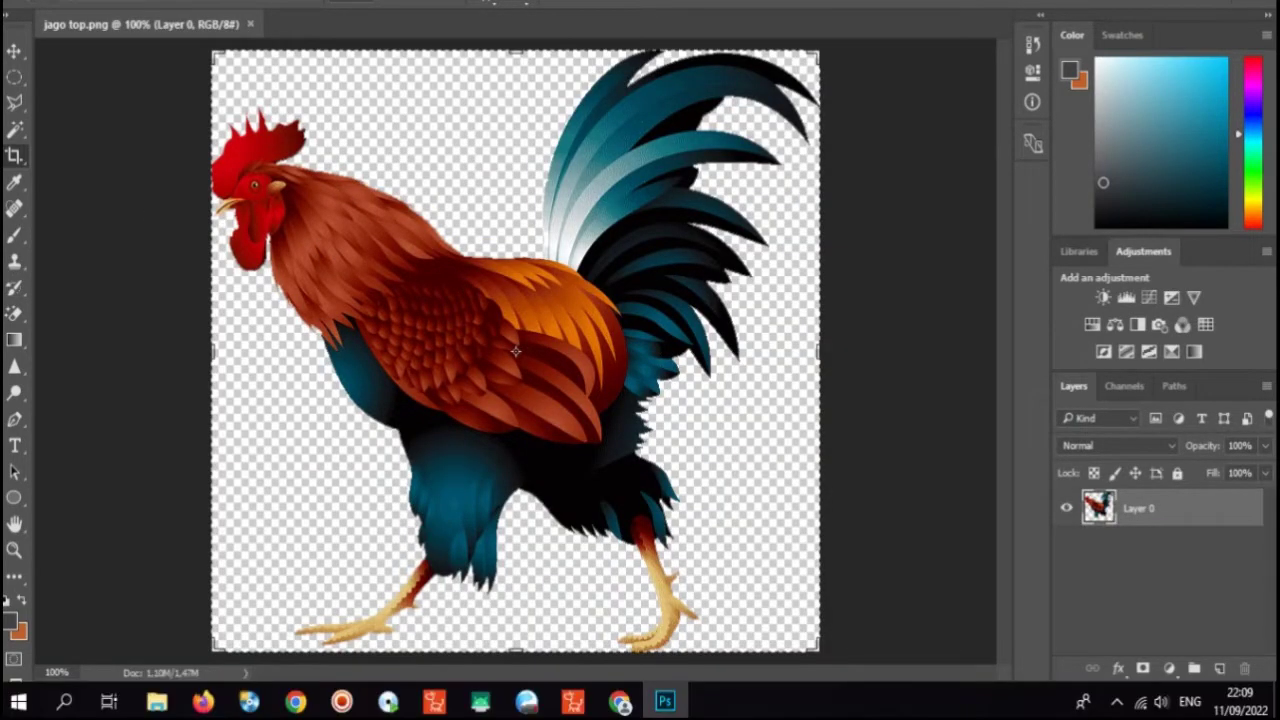
# Step: Examine the separated rooster body part images in the jago folder, from badan to kepala, without opening any
pyautogui.click(46, 0)
pyautogui.click(70, 3)
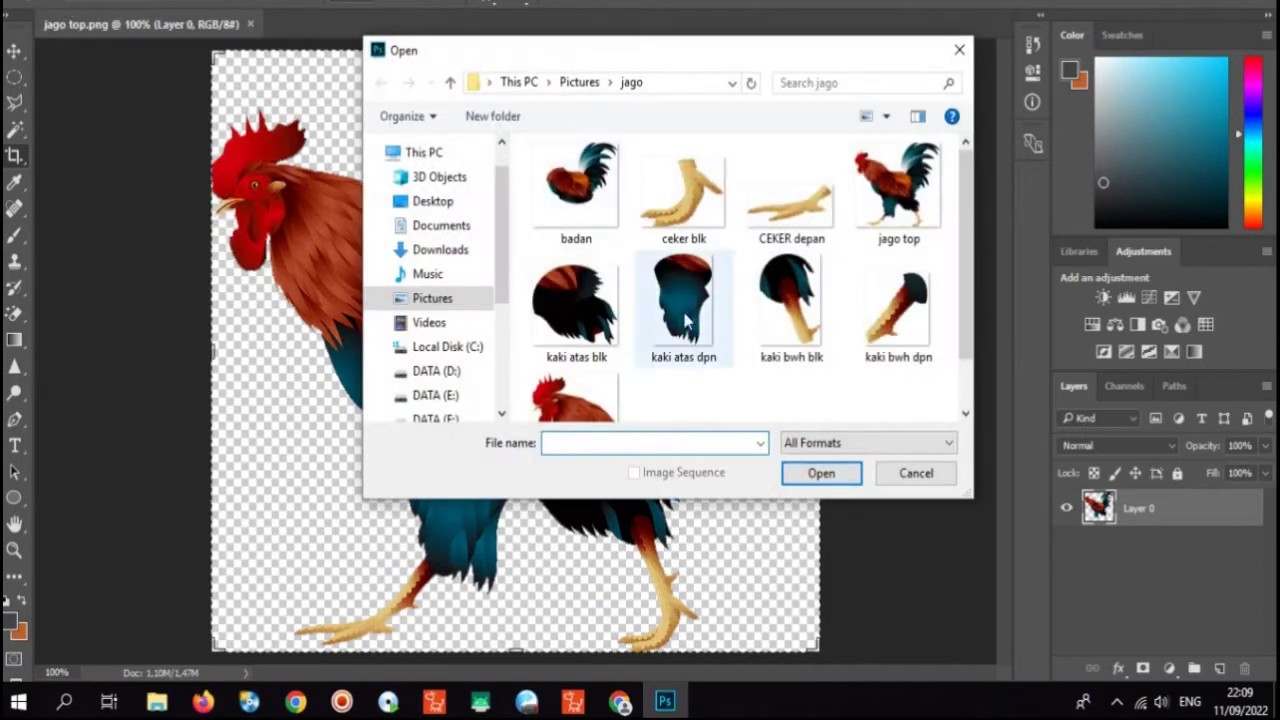
pyautogui.click(597, 213)
pyautogui.click(666, 224)
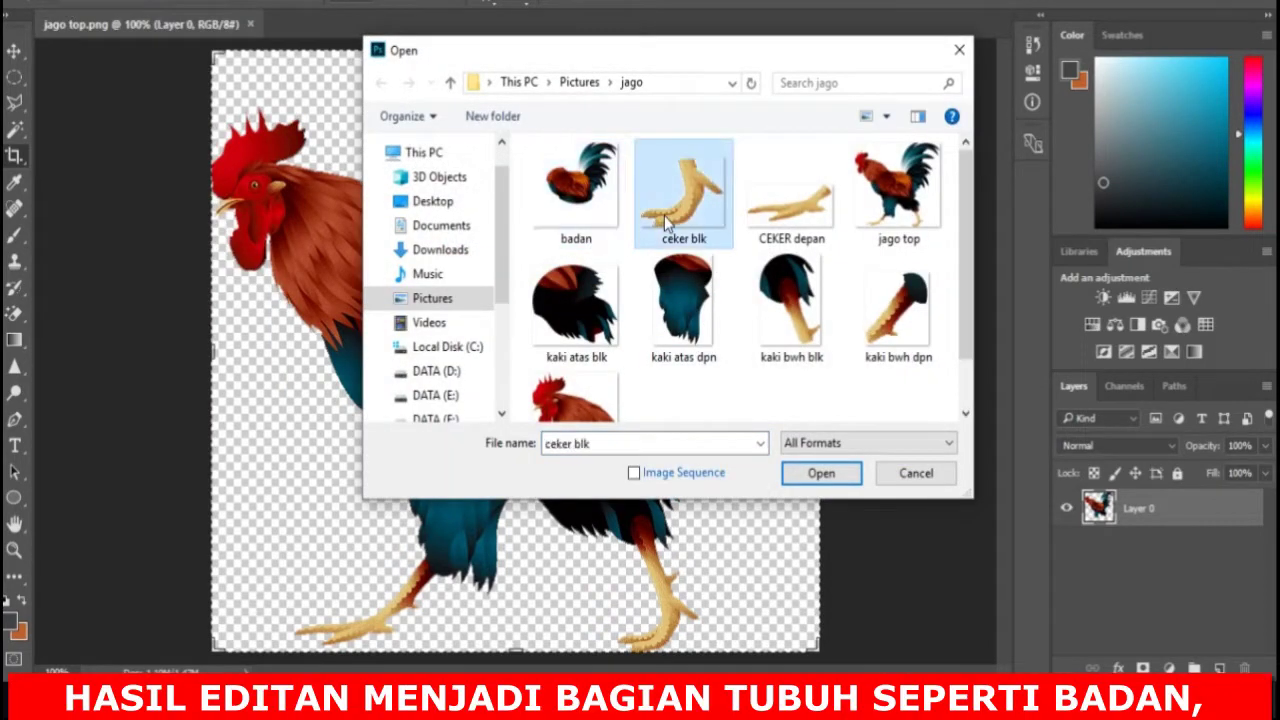
pyautogui.click(776, 222)
pyautogui.click(610, 318)
pyautogui.click(680, 318)
pyautogui.click(793, 340)
pyautogui.click(897, 310)
pyautogui.scroll(-1, 966, 300)
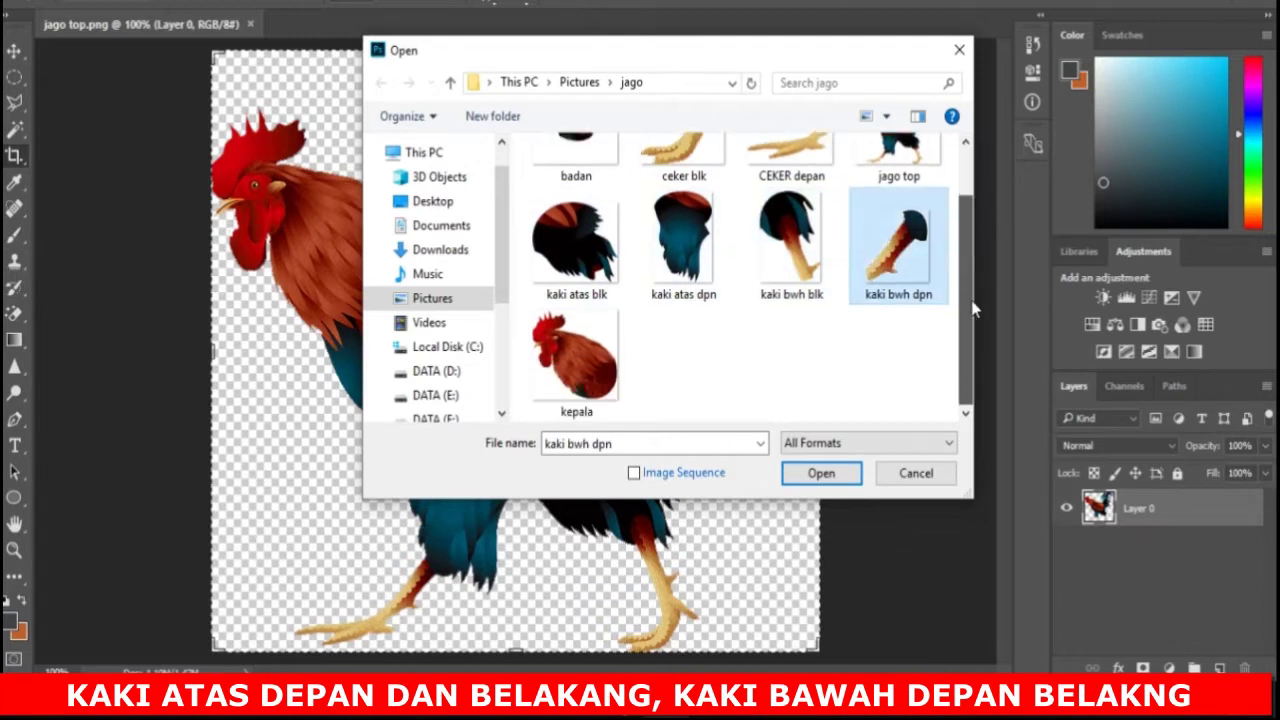
pyautogui.click(586, 344)
pyautogui.scroll(1, 707, 361)
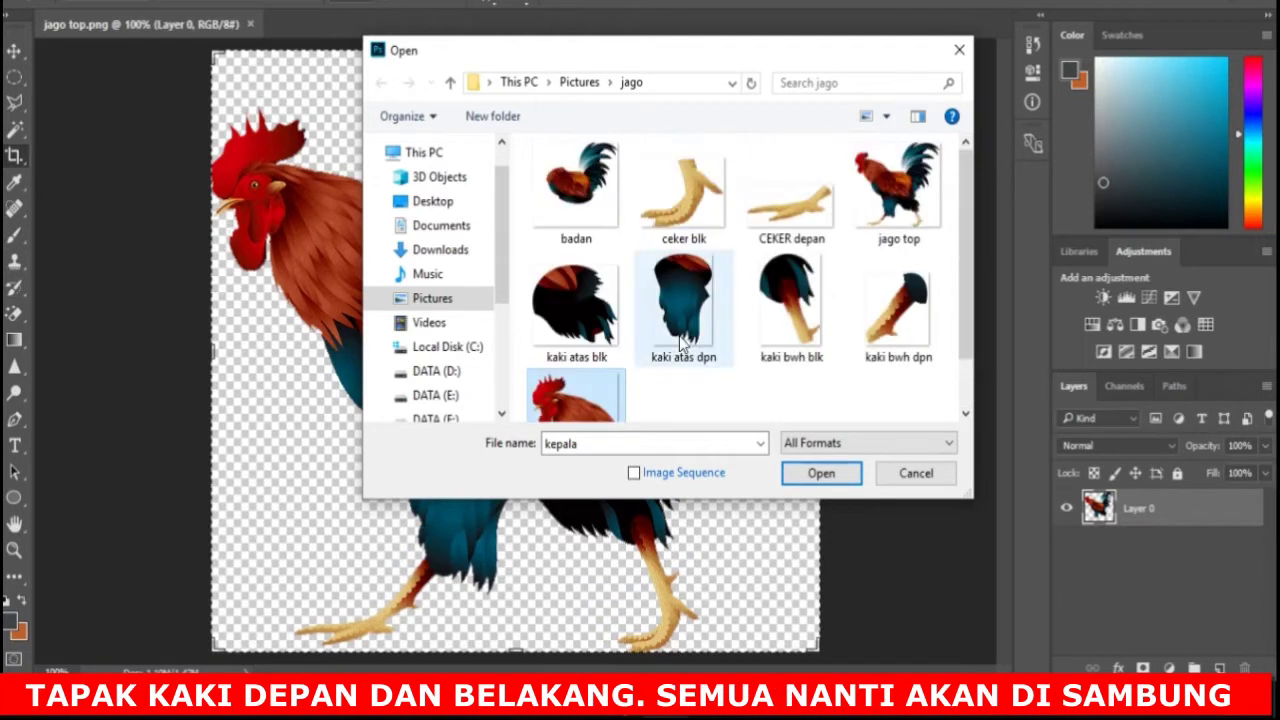
pyautogui.scroll(-1, 660, 360)
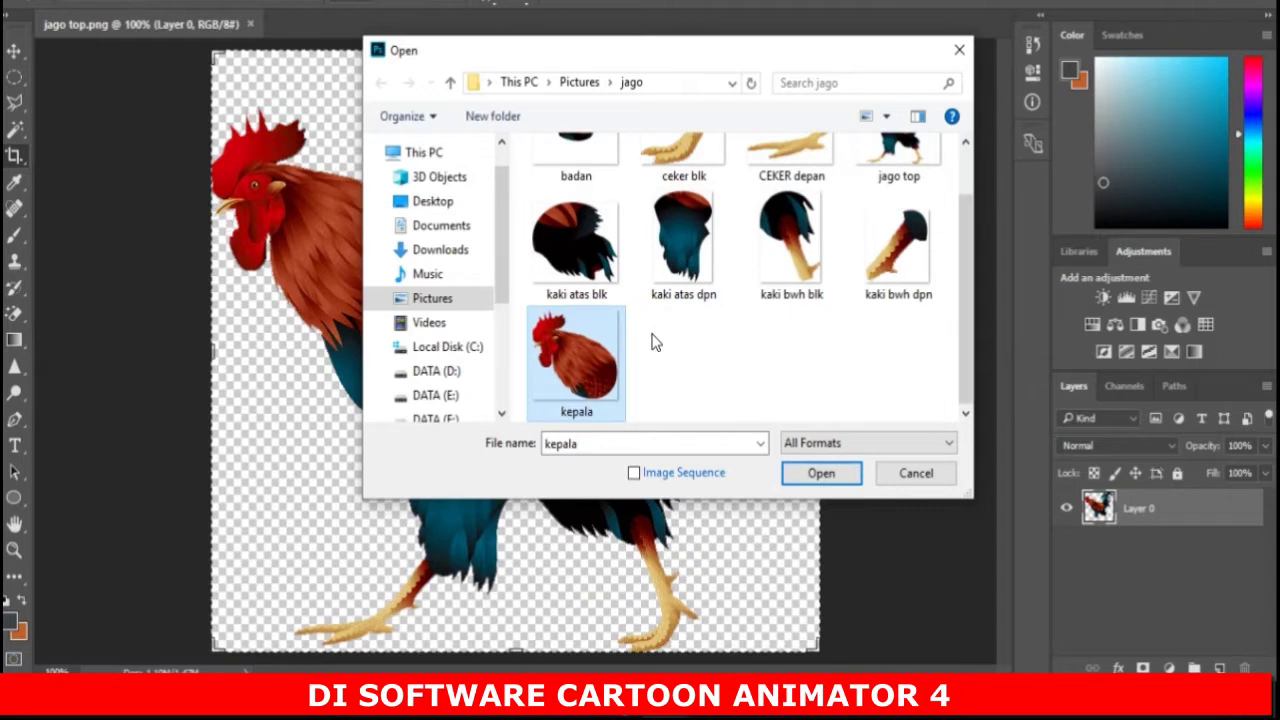
pyautogui.scroll(1, 651, 342)
pyautogui.press('Escape')
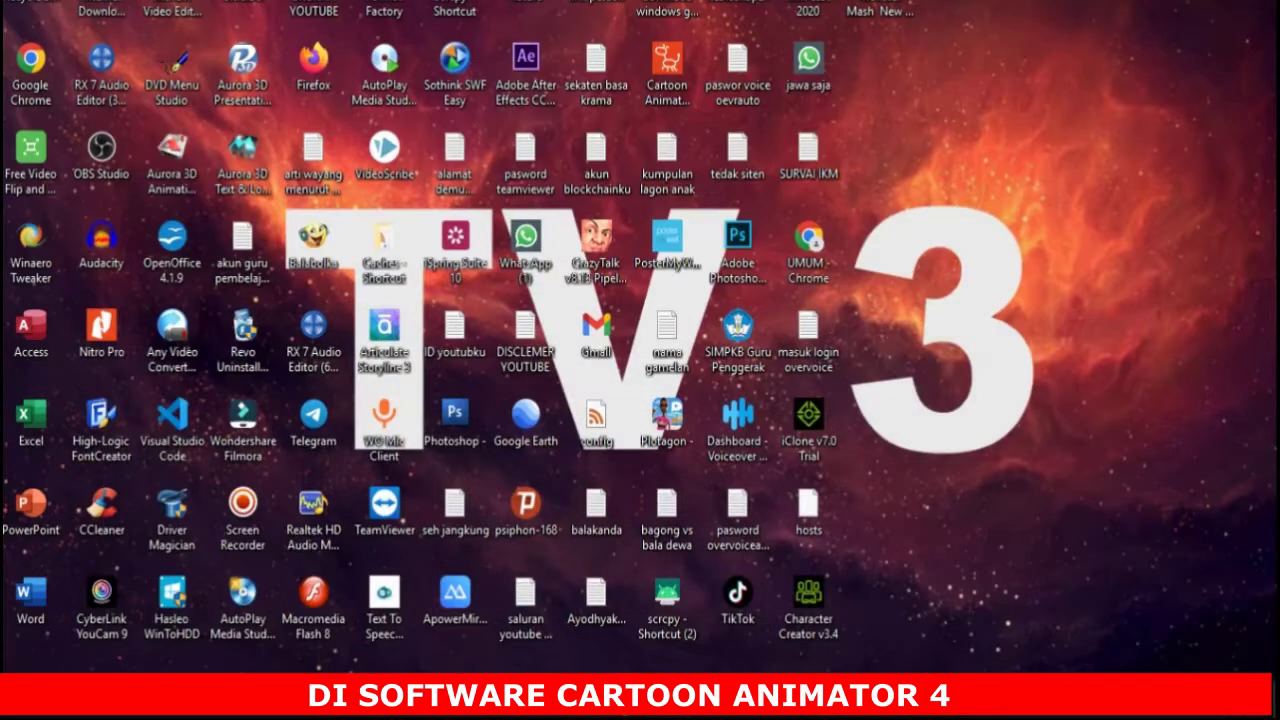
# Step: Switch to Cartoon Animator 4 and show the G3 Human templates among the actor character templates
pyautogui.click(573, 697)
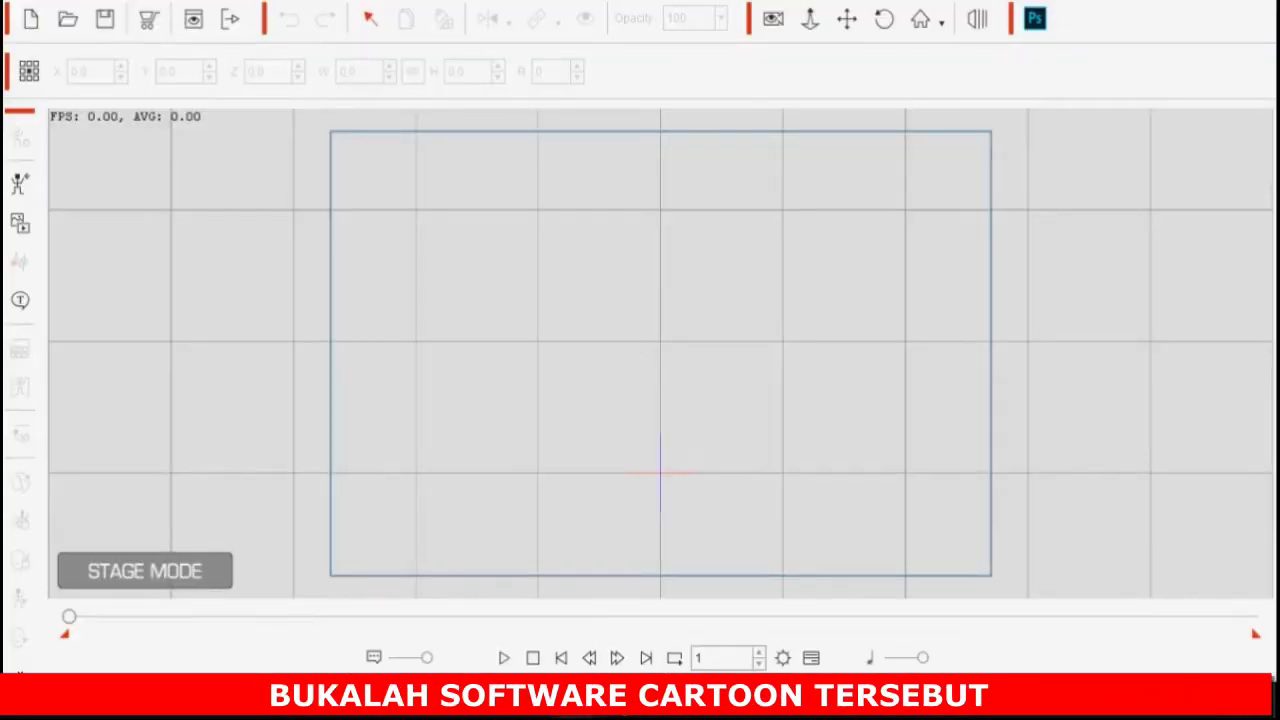
pyautogui.click(350, 2)
pyautogui.click(383, 239)
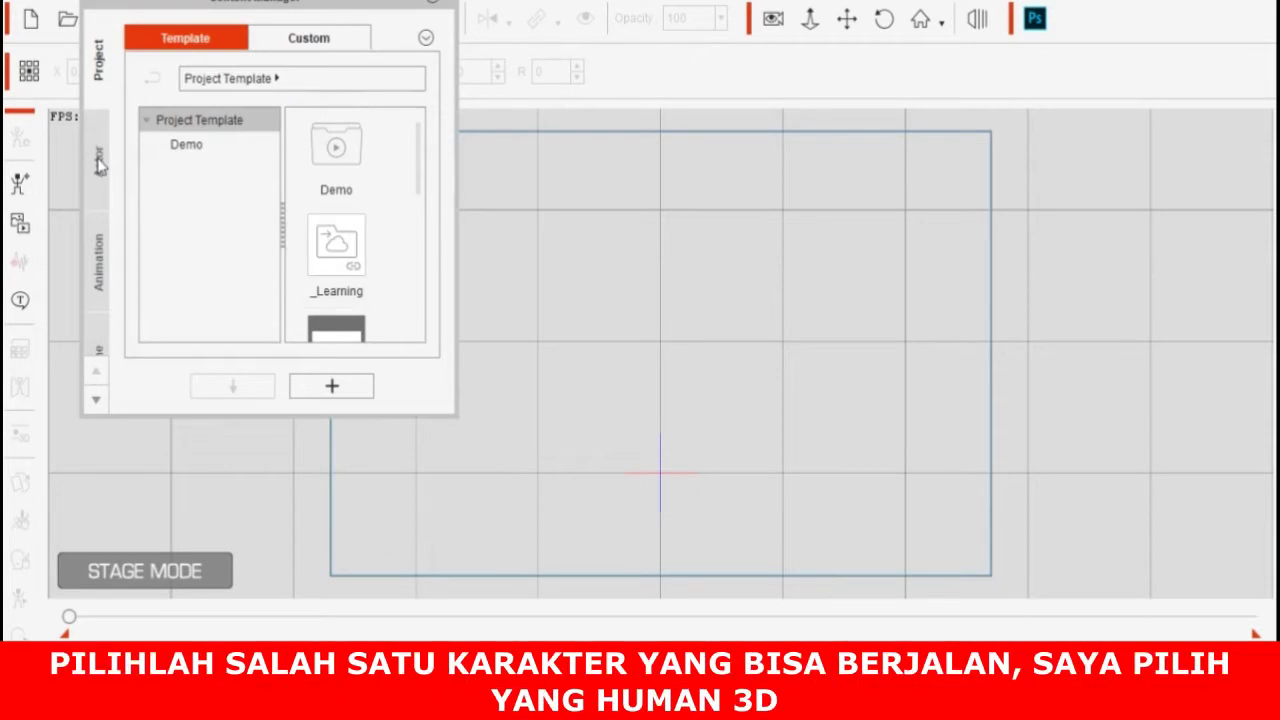
pyautogui.click(100, 163)
pyautogui.click(229, 151)
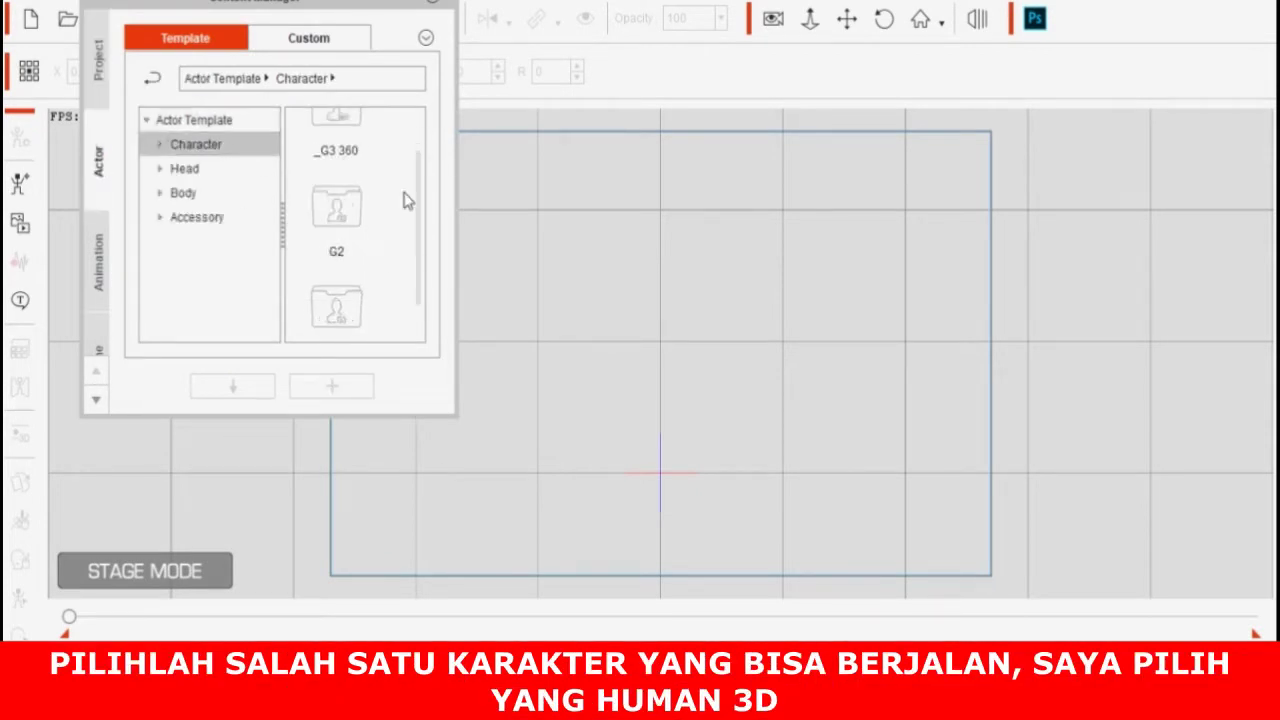
pyautogui.moveTo(420, 197); pyautogui.dragTo(425, 257)
pyautogui.doubleClick(347, 281)
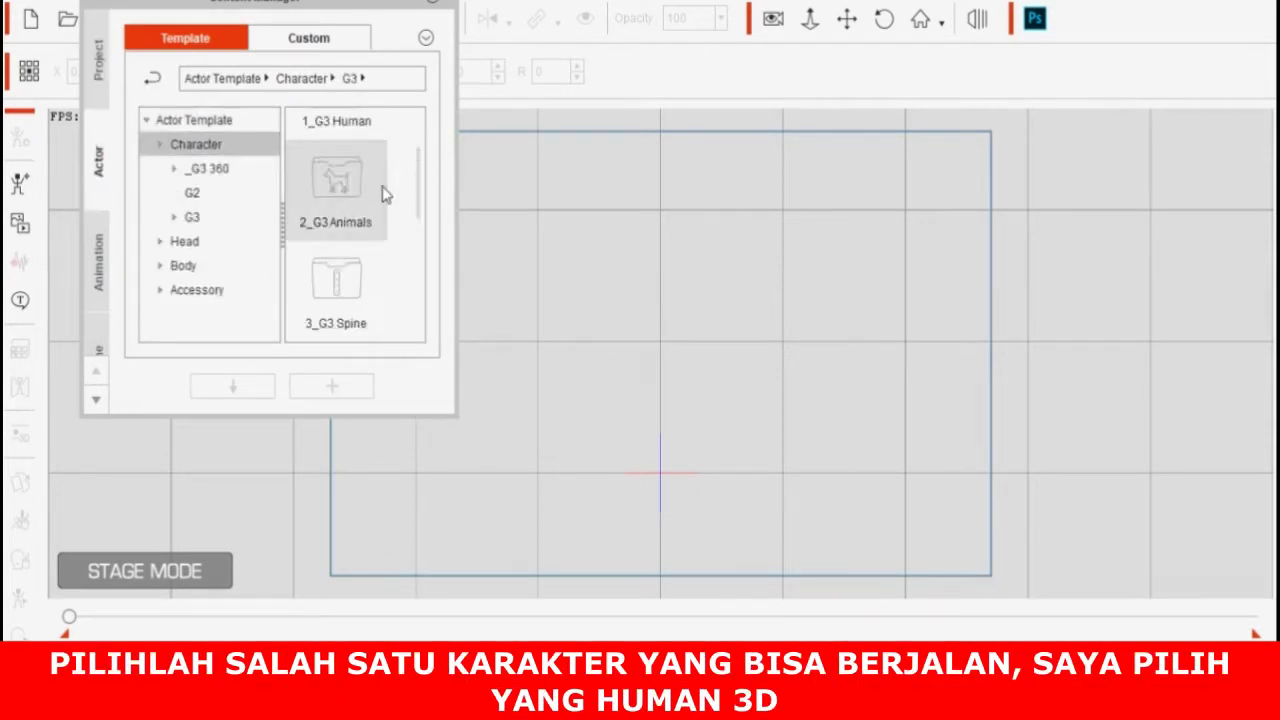
pyautogui.doubleClick(347, 157)
# Step: Add the front-view G3 human bone dummy to the stage and close the Content Manager
pyautogui.scroll(-5, 351, 172)
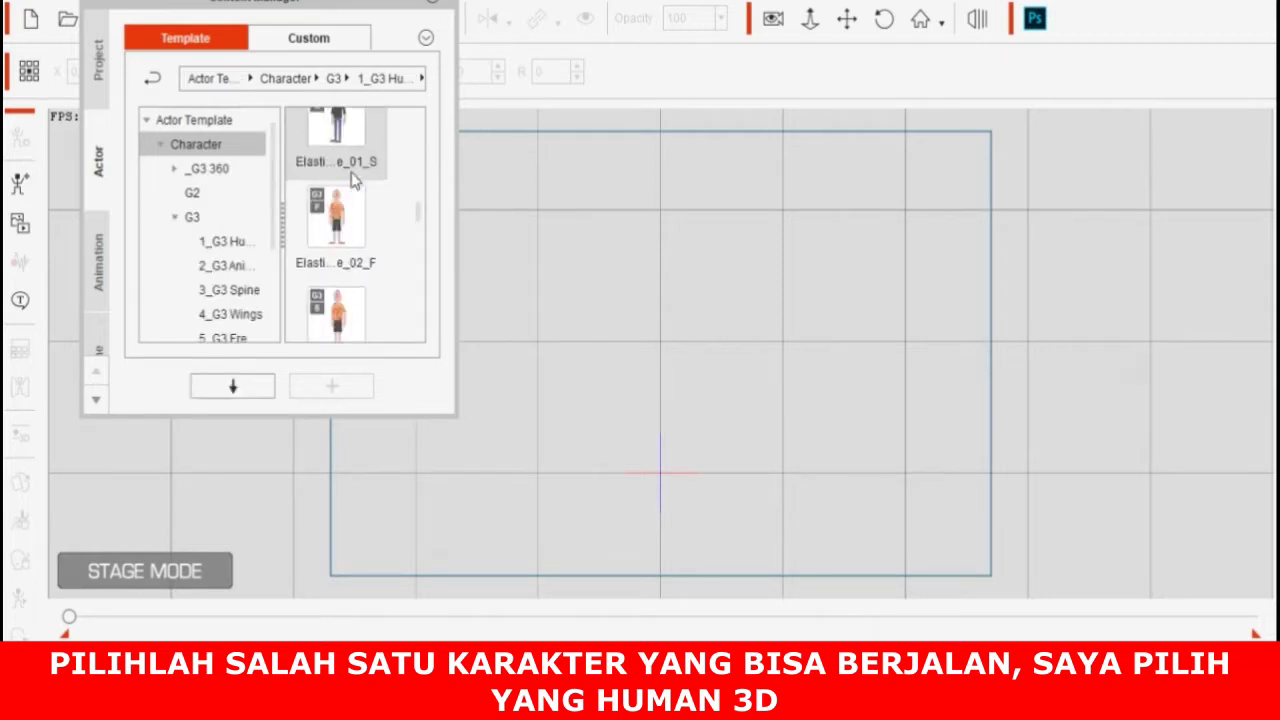
pyautogui.scroll(3, 351, 178)
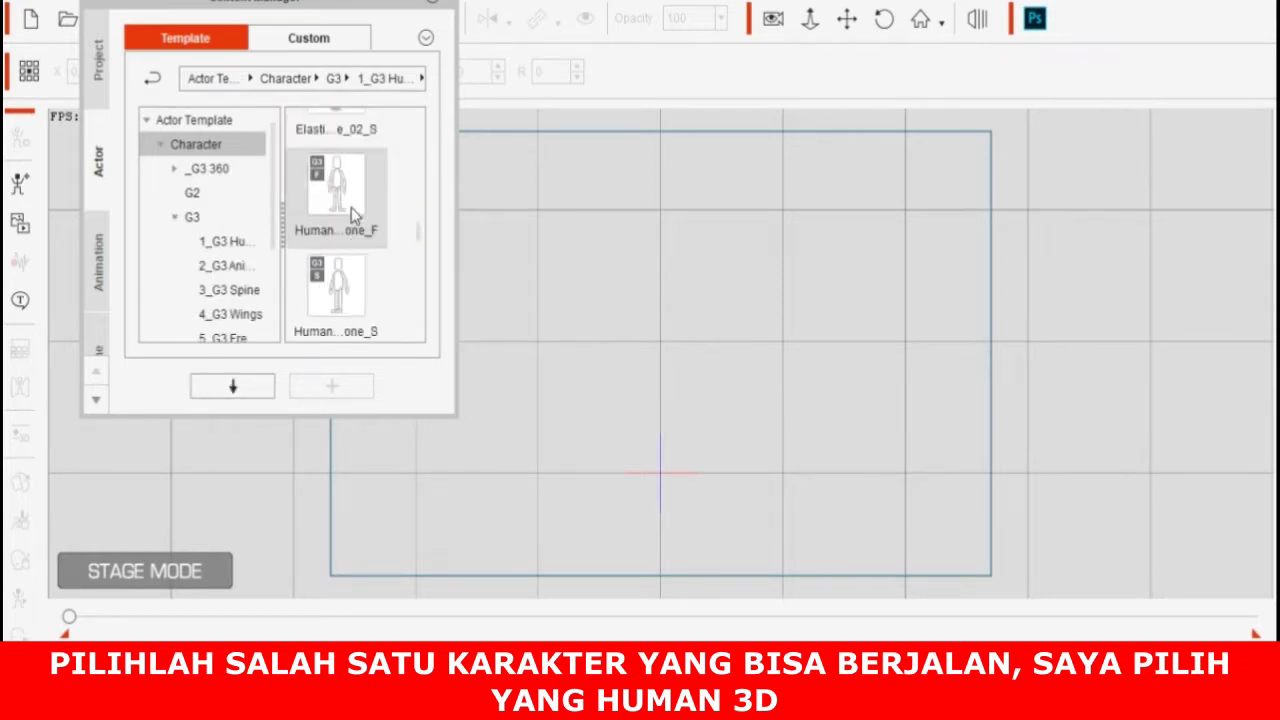
pyautogui.click(351, 207)
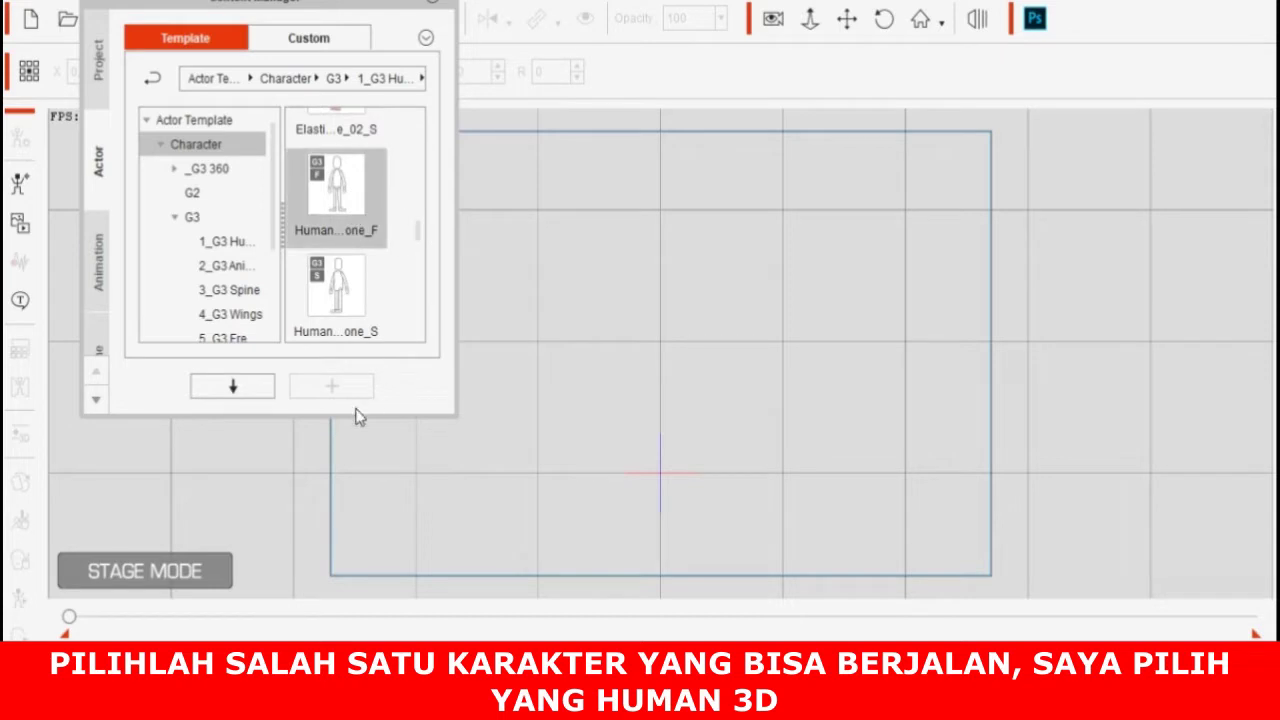
pyautogui.click(236, 390)
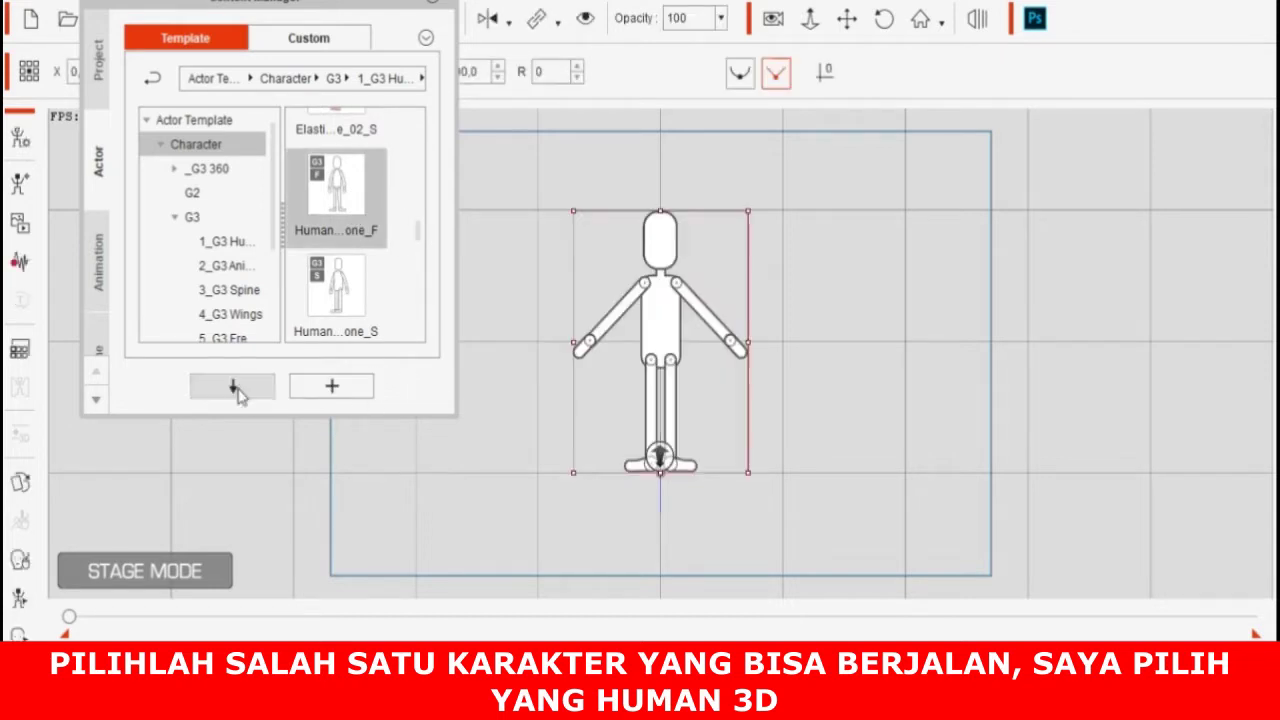
pyautogui.click(433, 5)
# Step: Enlarge the dummy proportionally to about 139.5 in width and height and move it down to Y about -47
pyautogui.moveTo(749, 211); pyautogui.dragTo(831, 178)
pyautogui.moveTo(665, 275); pyautogui.dragTo(663, 340)
pyautogui.moveTo(766, 208); pyautogui.dragTo(820, 183)
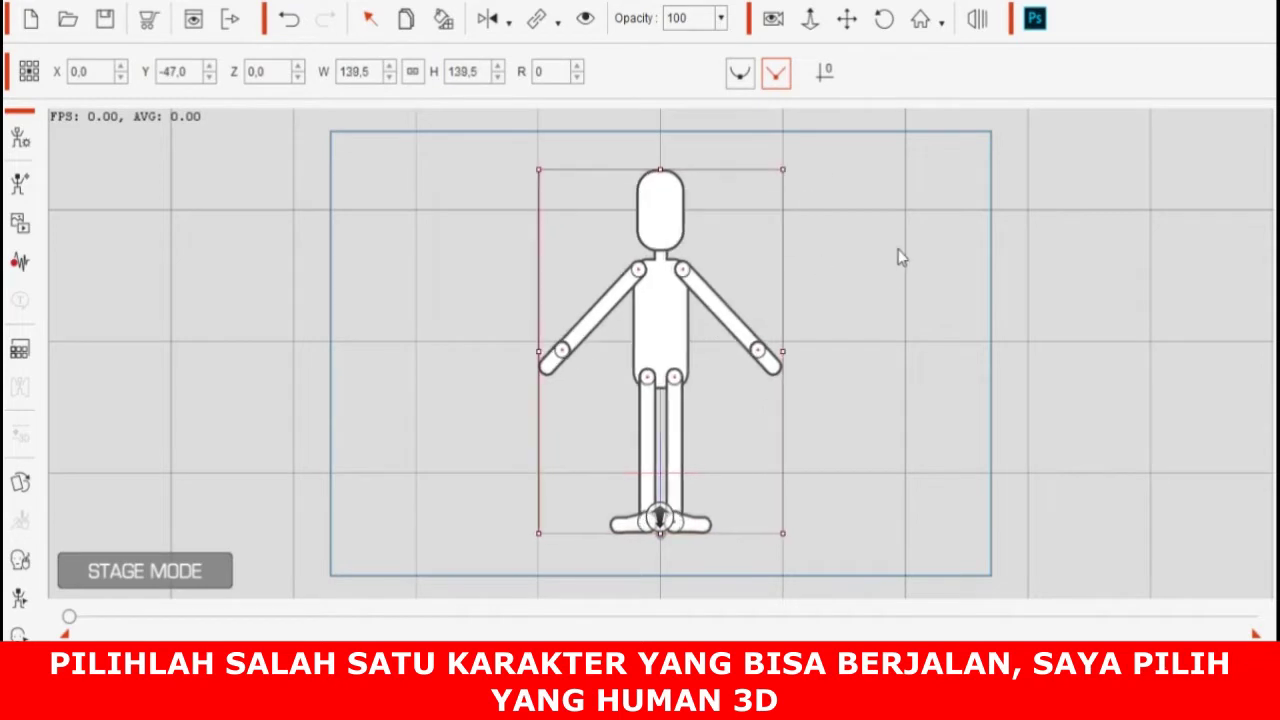
# Step: Open the dummy in the character composer and replace its hip sprite with the badan image from Pictures\jago
pyautogui.click(21, 142)
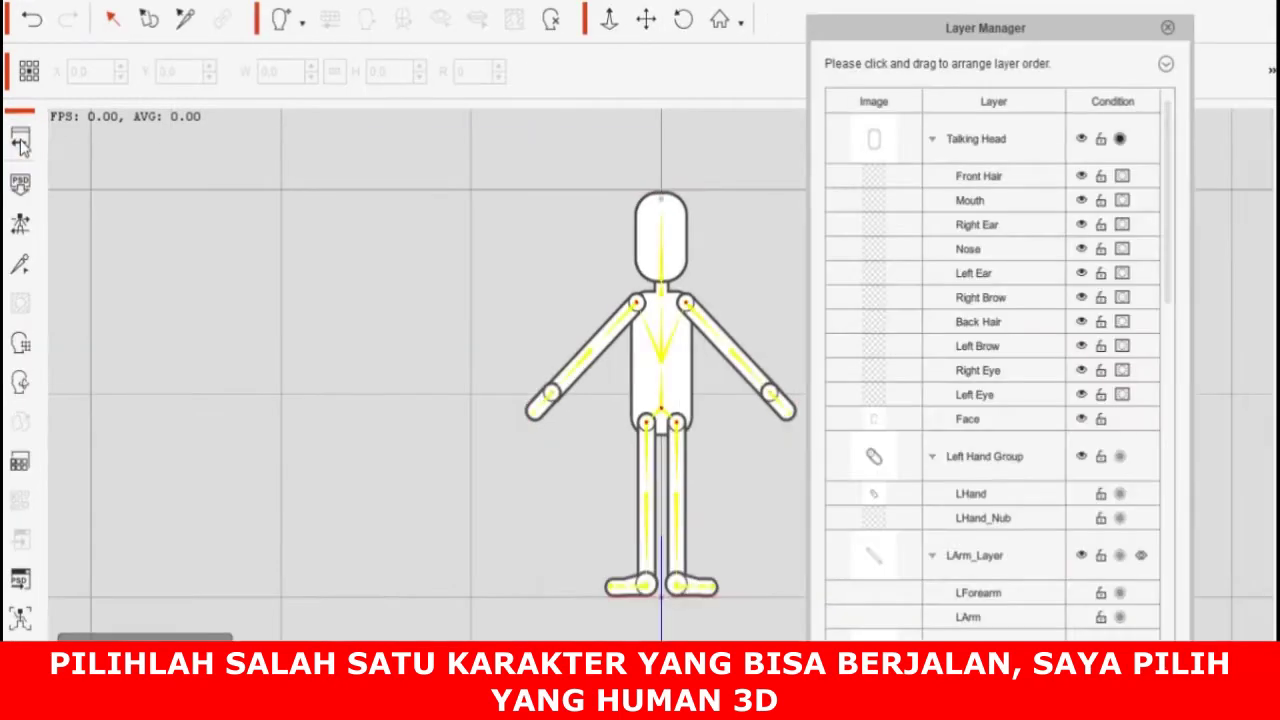
pyautogui.click(662, 376)
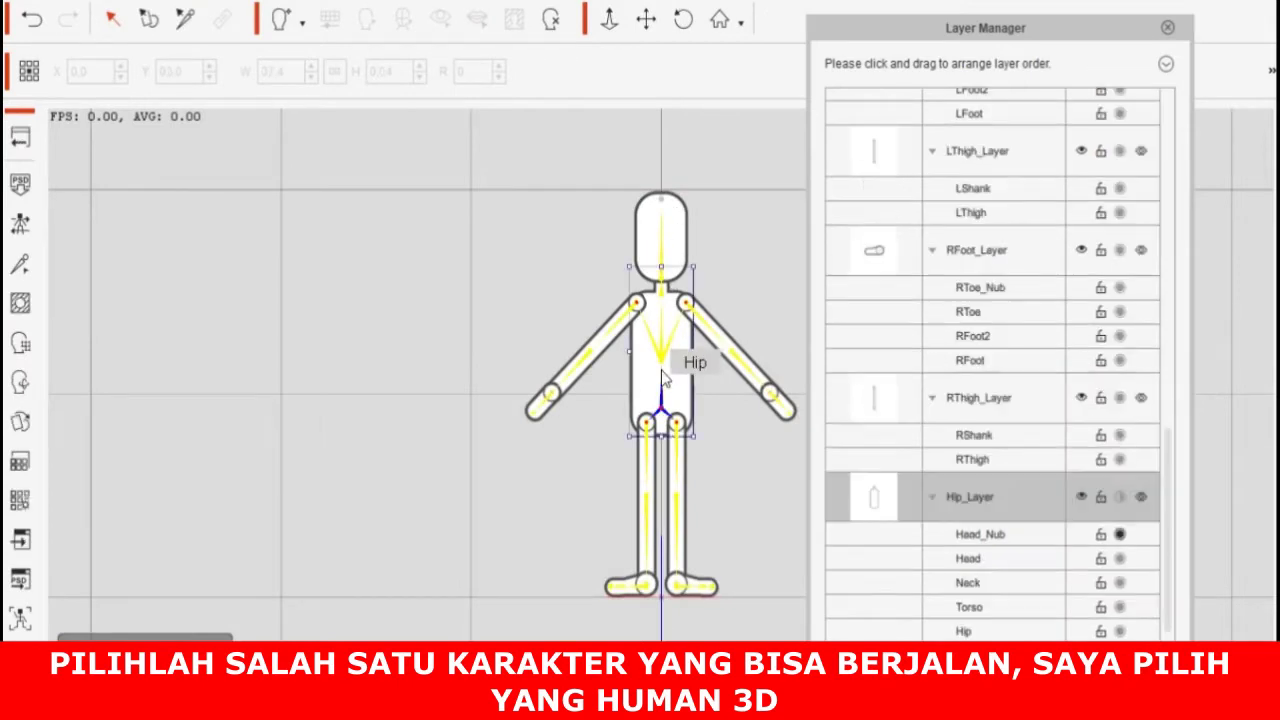
pyautogui.click(22, 425)
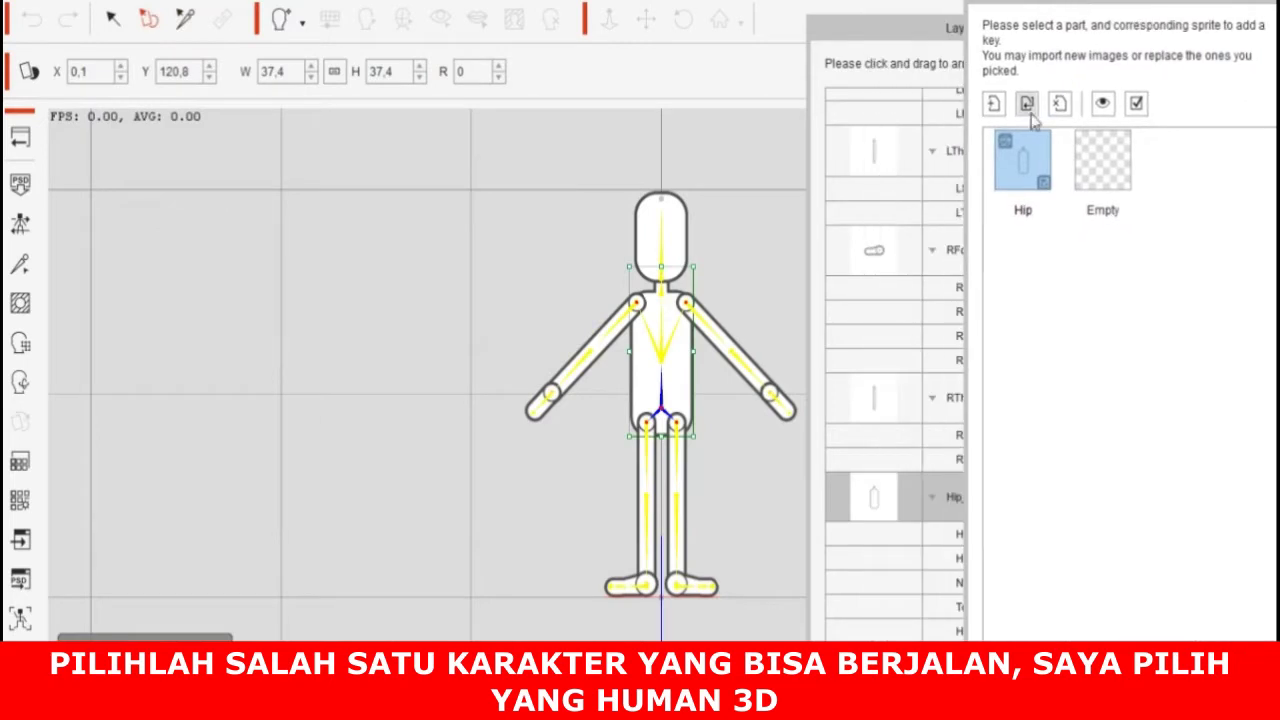
pyautogui.click(1027, 103)
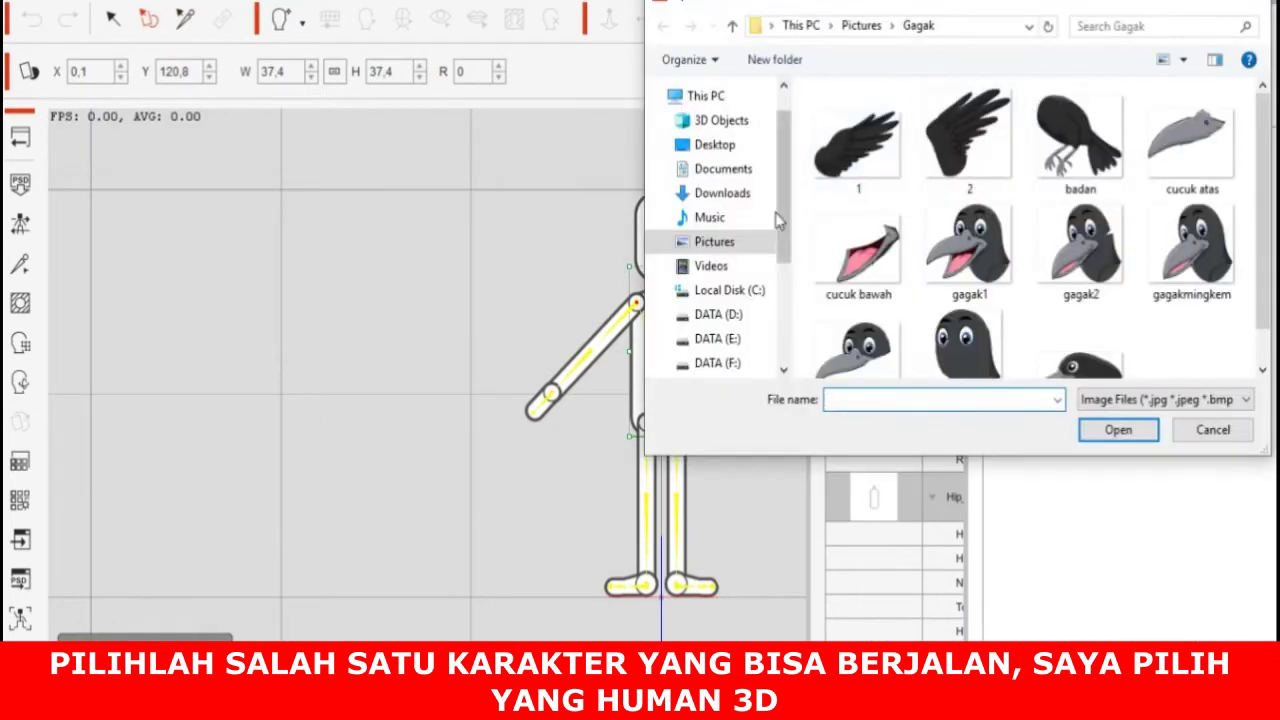
pyautogui.click(752, 245)
pyautogui.scroll(-2, 1060, 240)
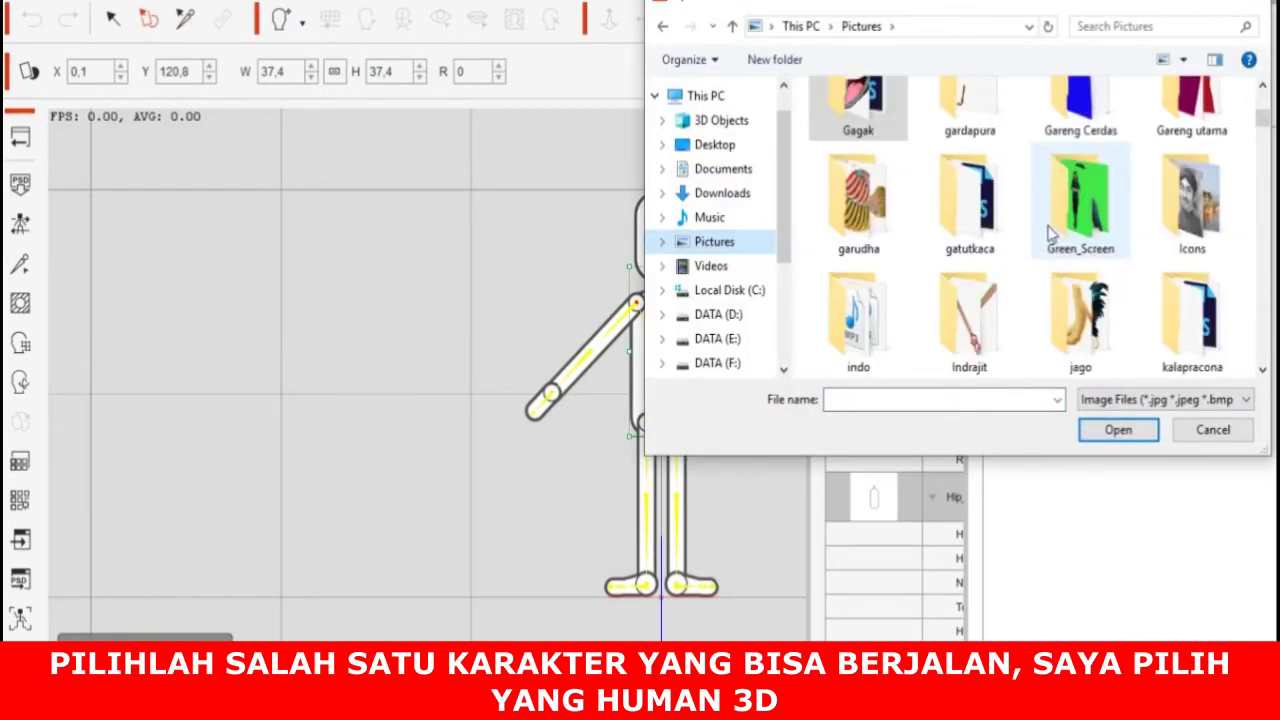
pyautogui.doubleClick(1088, 312)
pyautogui.click(880, 160)
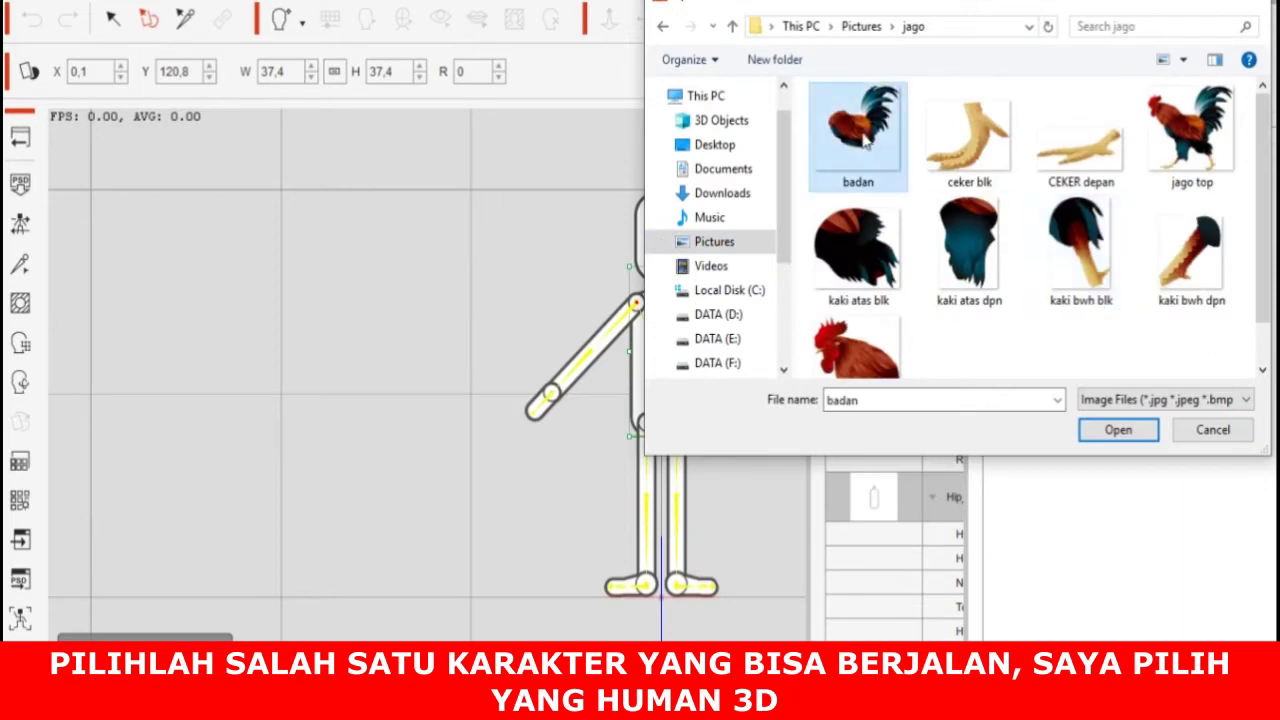
pyautogui.click(1117, 431)
# Step: Move the Layer Manager off the character, then enlarge the rooster body sprite and center it over the dummy's torso
pyautogui.moveTo(886, 42); pyautogui.dragTo(113, 27)
pyautogui.moveTo(706, 374); pyautogui.dragTo(797, 482)
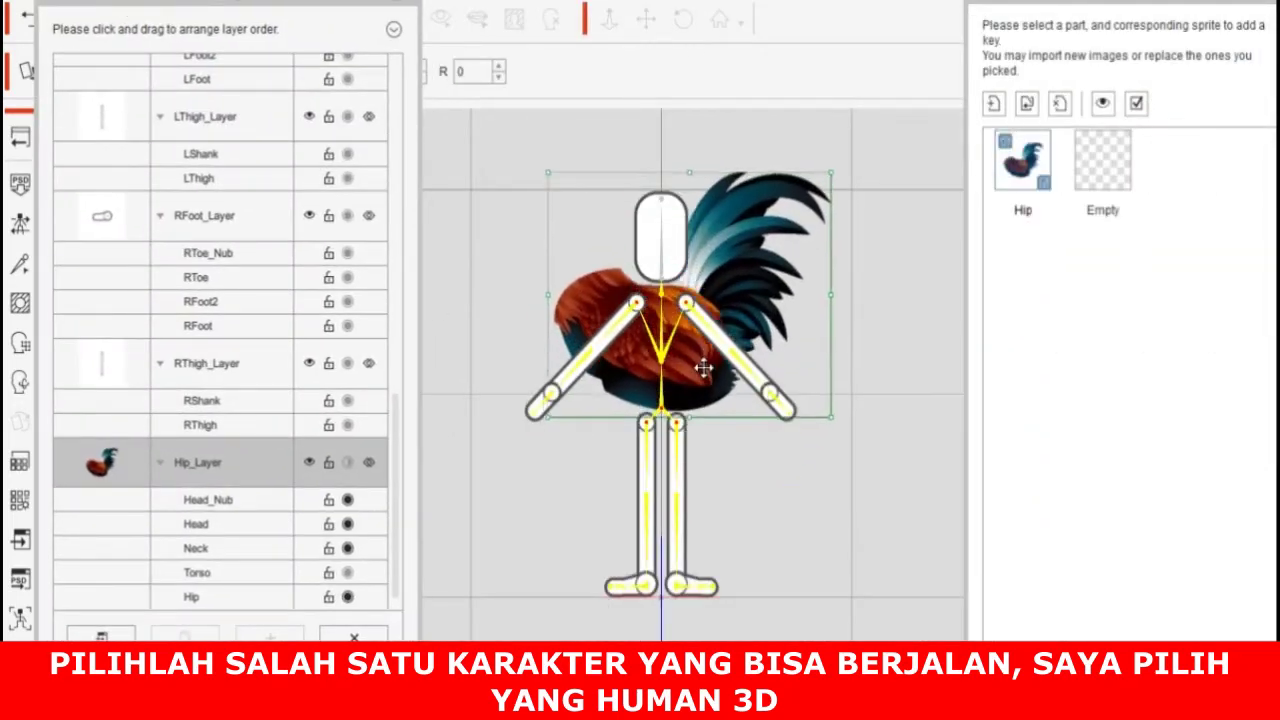
pyautogui.moveTo(693, 390); pyautogui.dragTo(692, 398)
pyautogui.moveTo(819, 444); pyautogui.dragTo(830, 449)
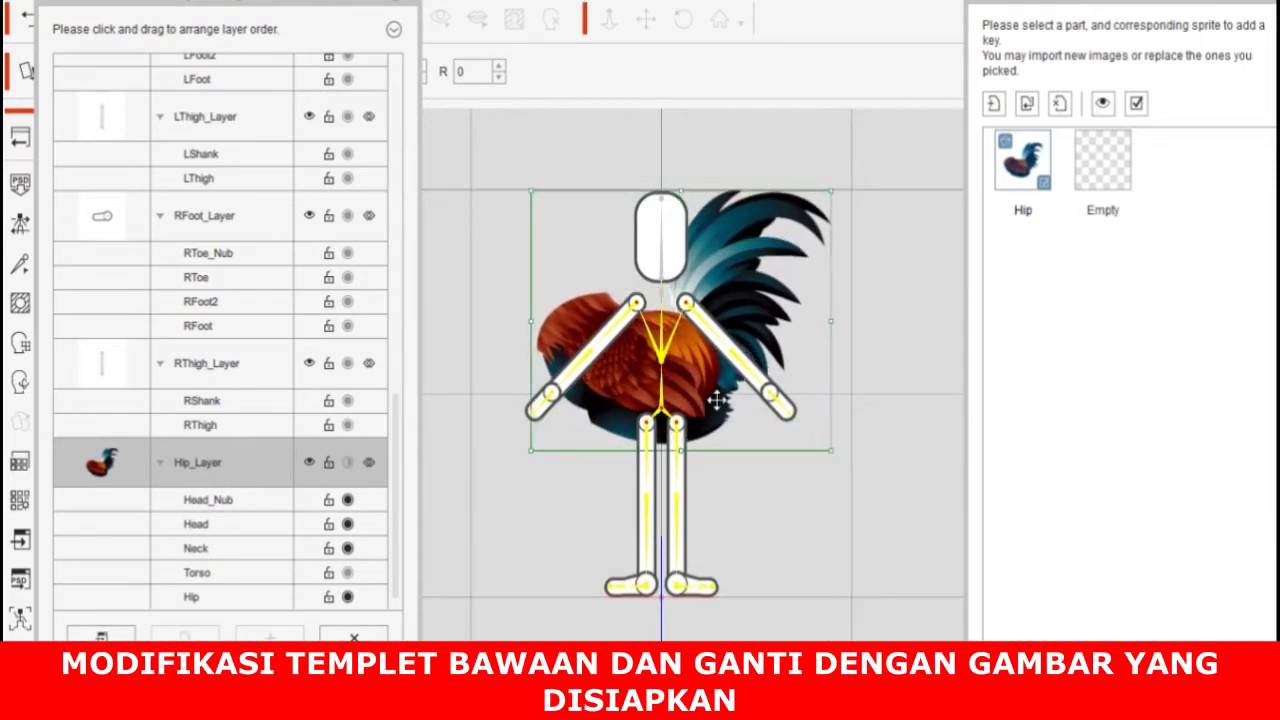
pyautogui.moveTo(718, 400); pyautogui.dragTo(716, 392)
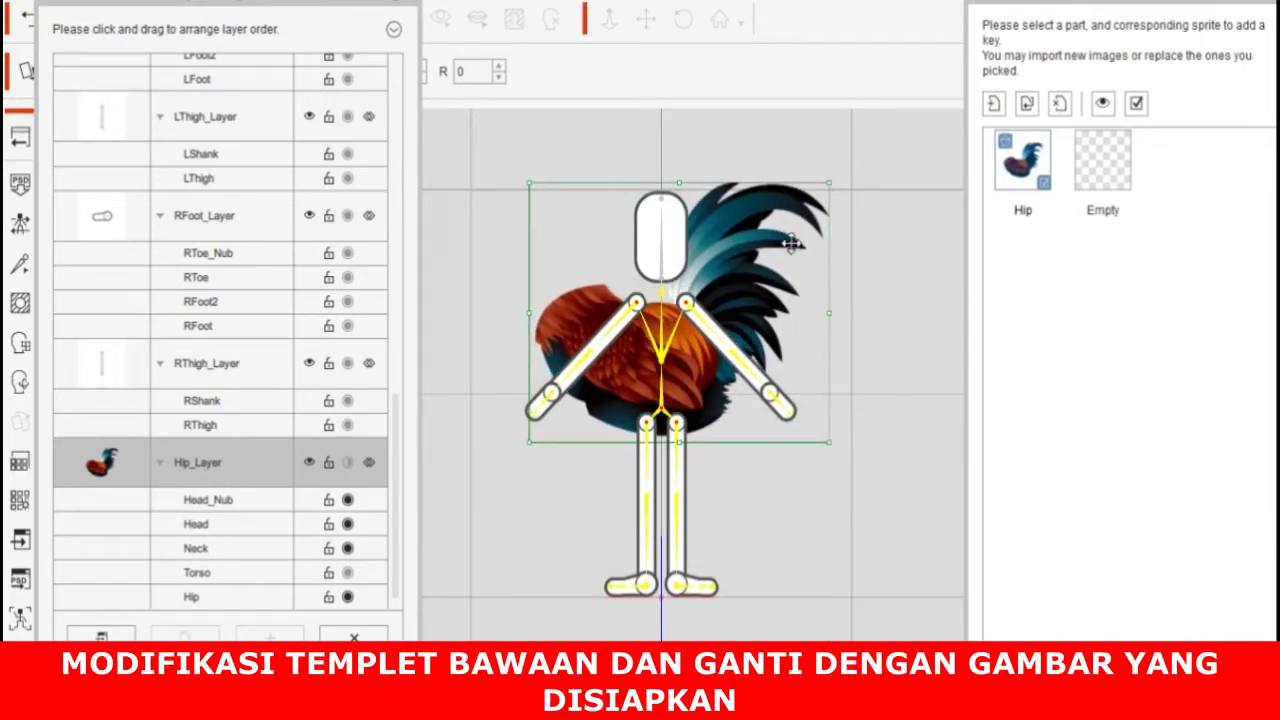
# Step: Replace the dummy's face sprite with the kepala image from the jago folder
pyautogui.click(651, 238)
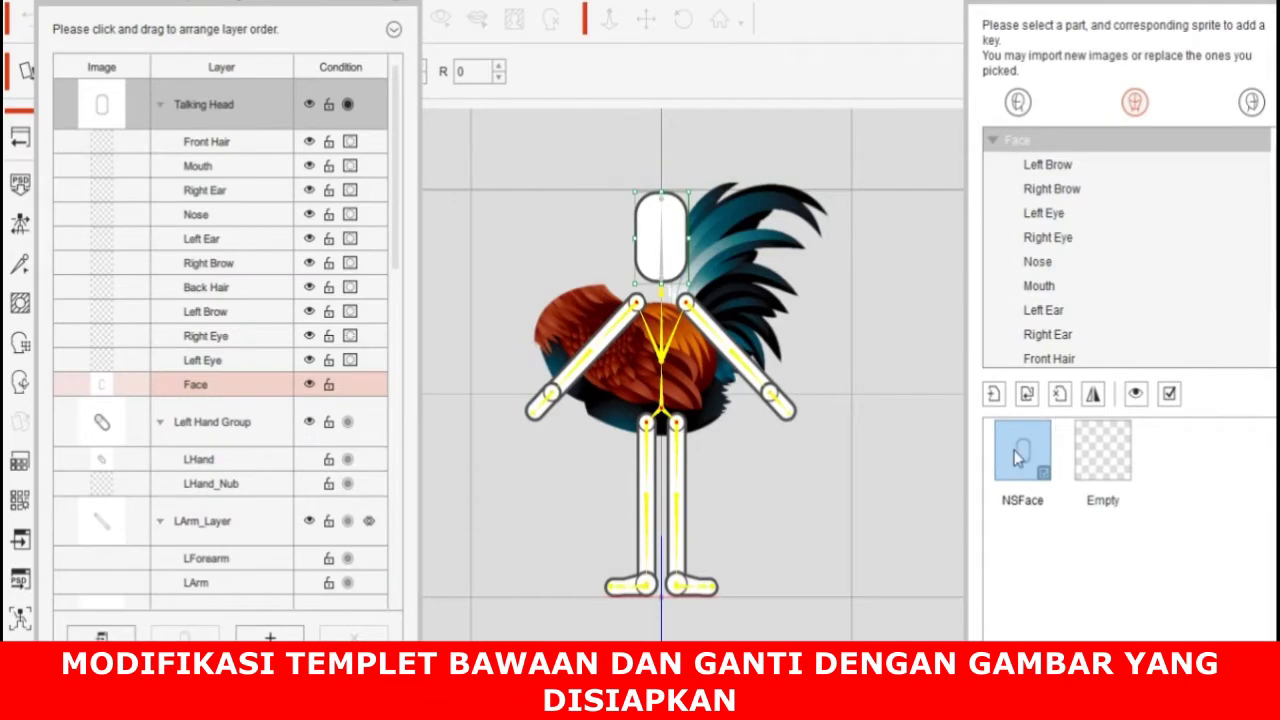
pyautogui.click(1027, 395)
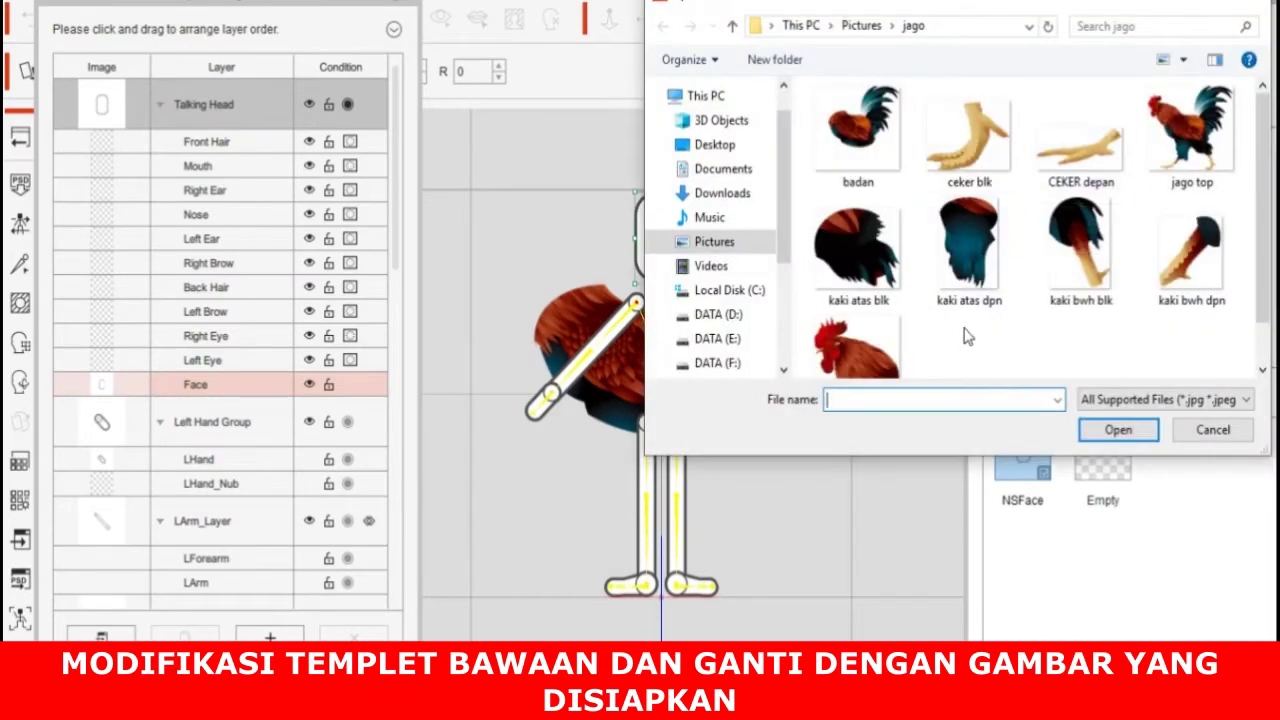
pyautogui.scroll(-1, 877, 316)
pyautogui.click(860, 315)
pyautogui.click(1118, 430)
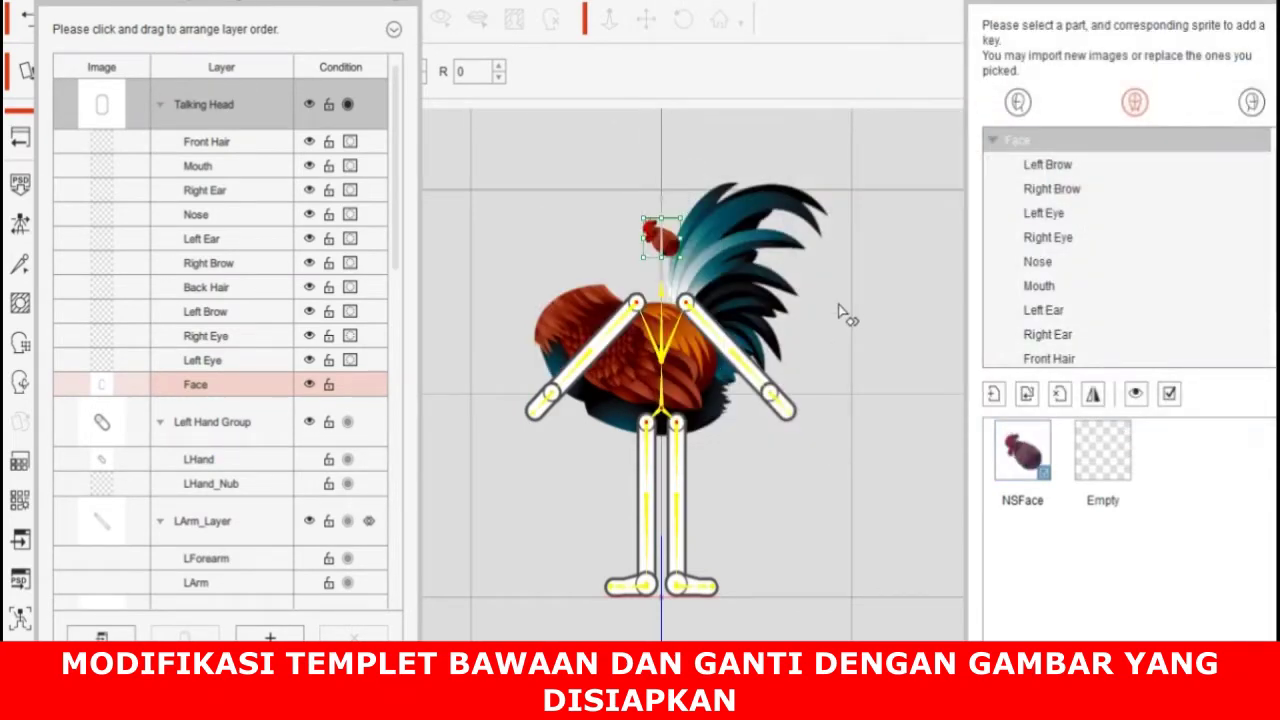
# Step: Enlarge the rooster head sprite and position it so the neck joins the front of the body
pyautogui.moveTo(681, 254); pyautogui.dragTo(751, 315)
pyautogui.moveTo(717, 272); pyautogui.dragTo(610, 328)
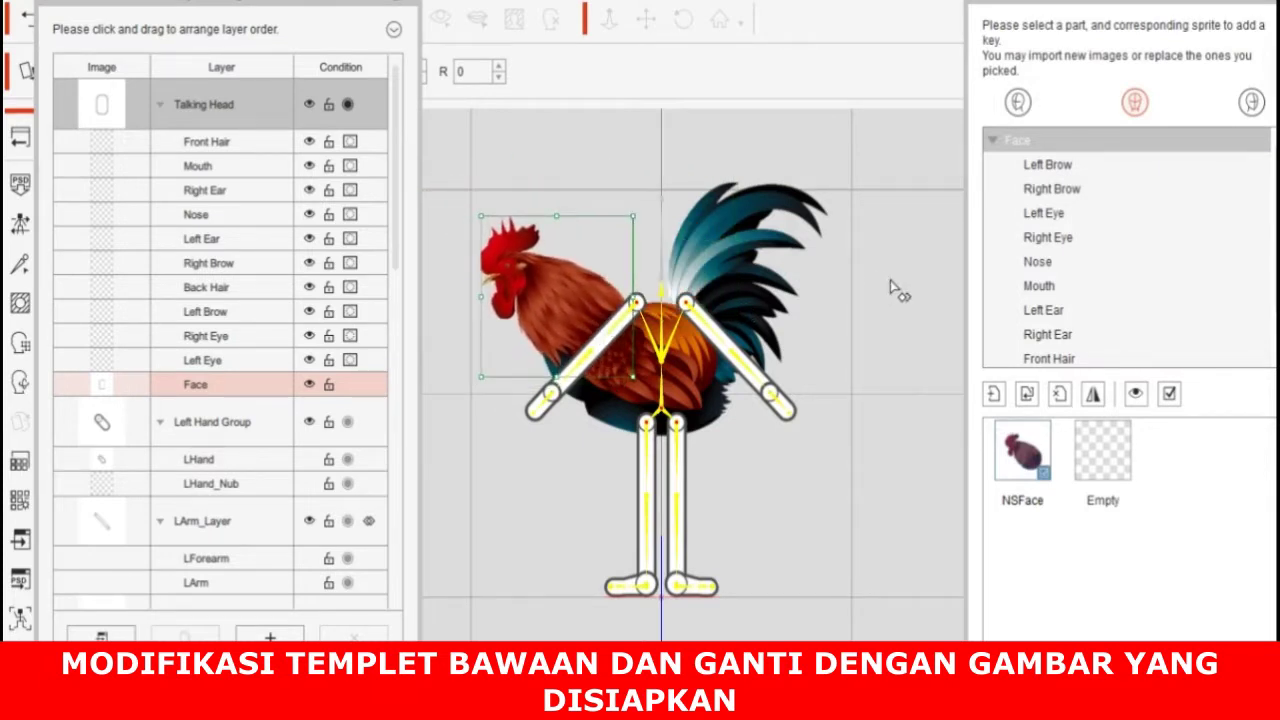
pyautogui.click(621, 190)
pyautogui.click(567, 313)
pyautogui.moveTo(396, 240); pyautogui.dragTo(367, 160)
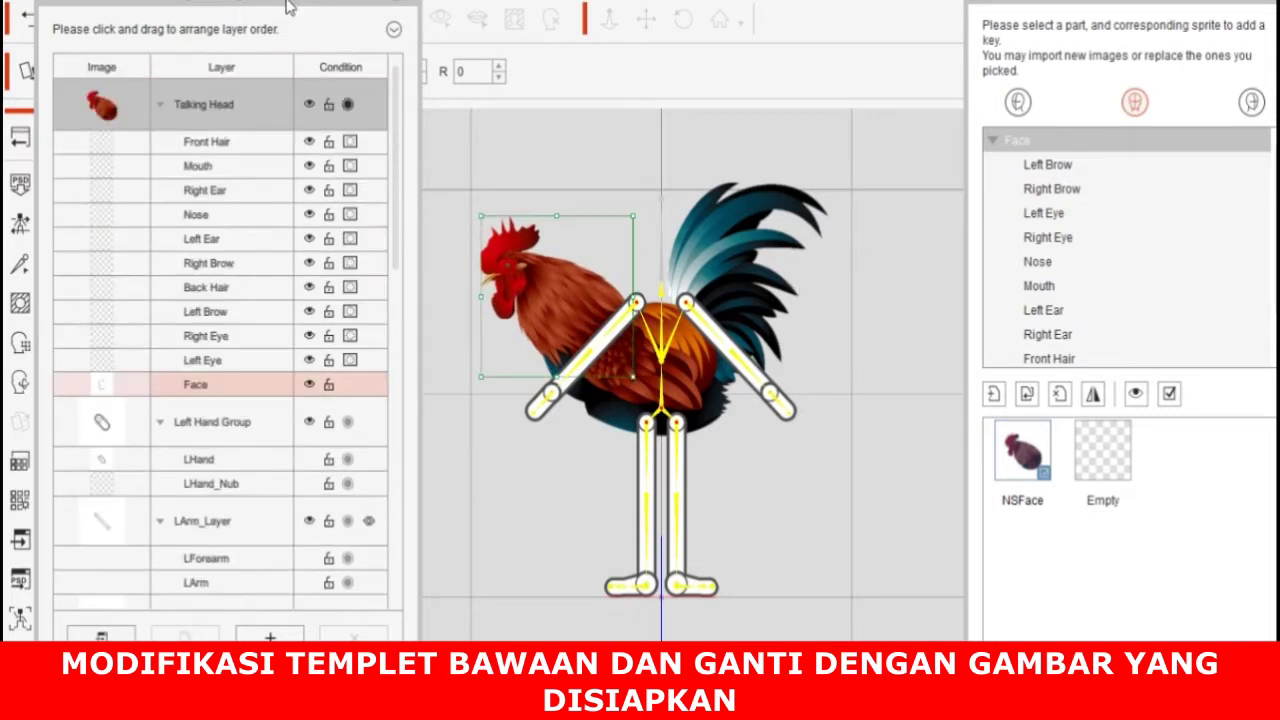
# Step: Collapse the Talking Head group in the Layer Manager and keep the panel clear of the rooster
pyautogui.moveTo(287, 7); pyautogui.dragTo(323, 9)
pyautogui.click(200, 106)
pyautogui.scroll(-3, 194, 354)
pyautogui.scroll(3, 194, 356)
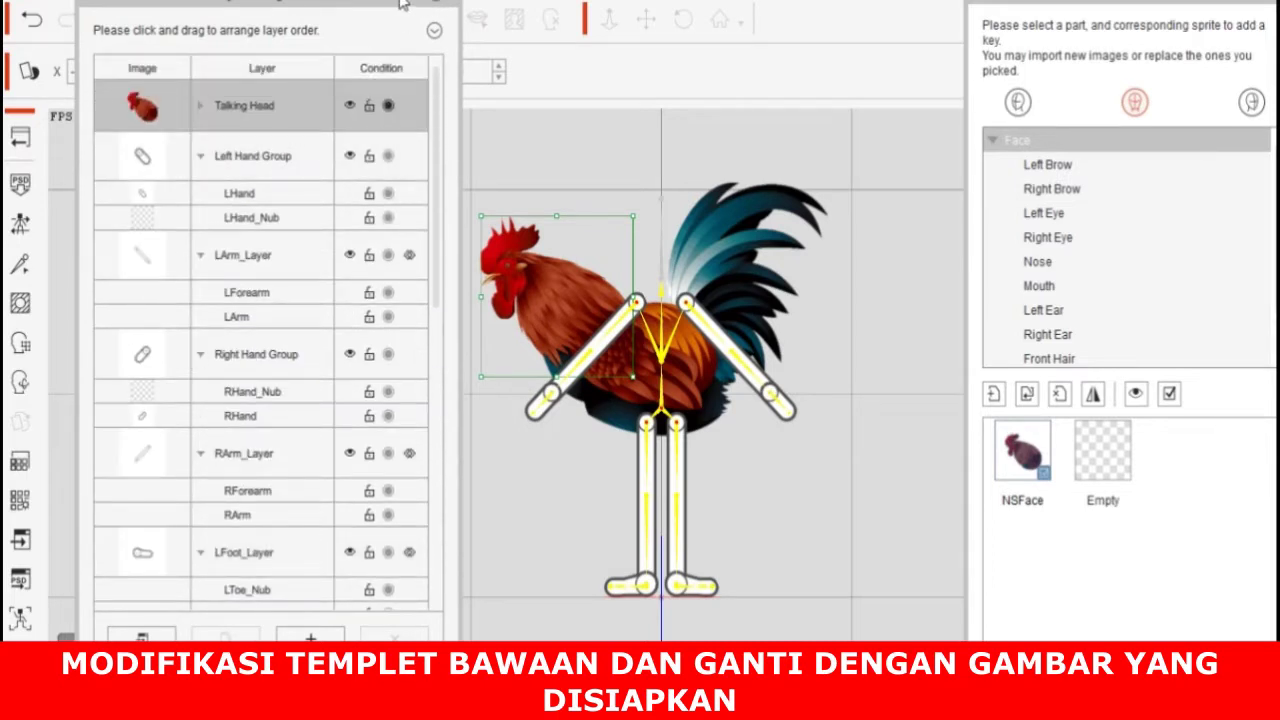
pyautogui.moveTo(400, 5); pyautogui.dragTo(335, 7)
# Step: Replace the left thigh sprite with the kaki atas blk image from the jago folder
pyautogui.click(679, 483)
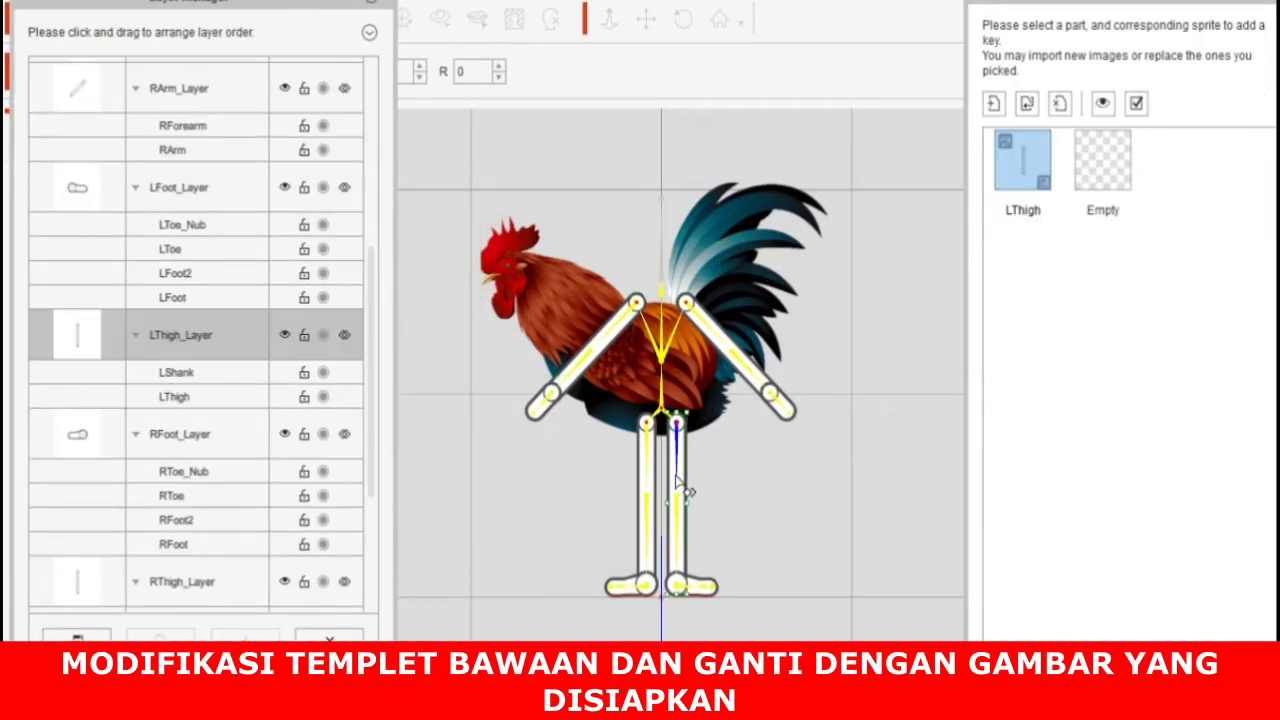
pyautogui.click(1027, 104)
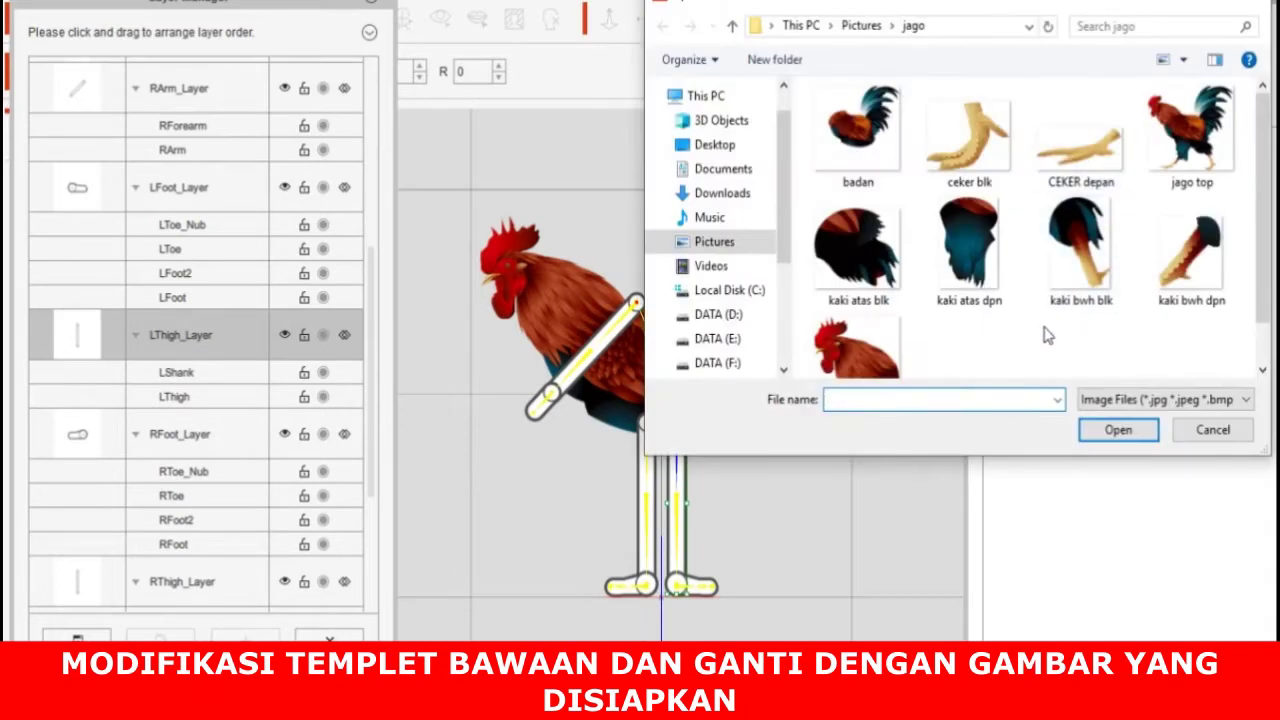
pyautogui.doubleClick(905, 298)
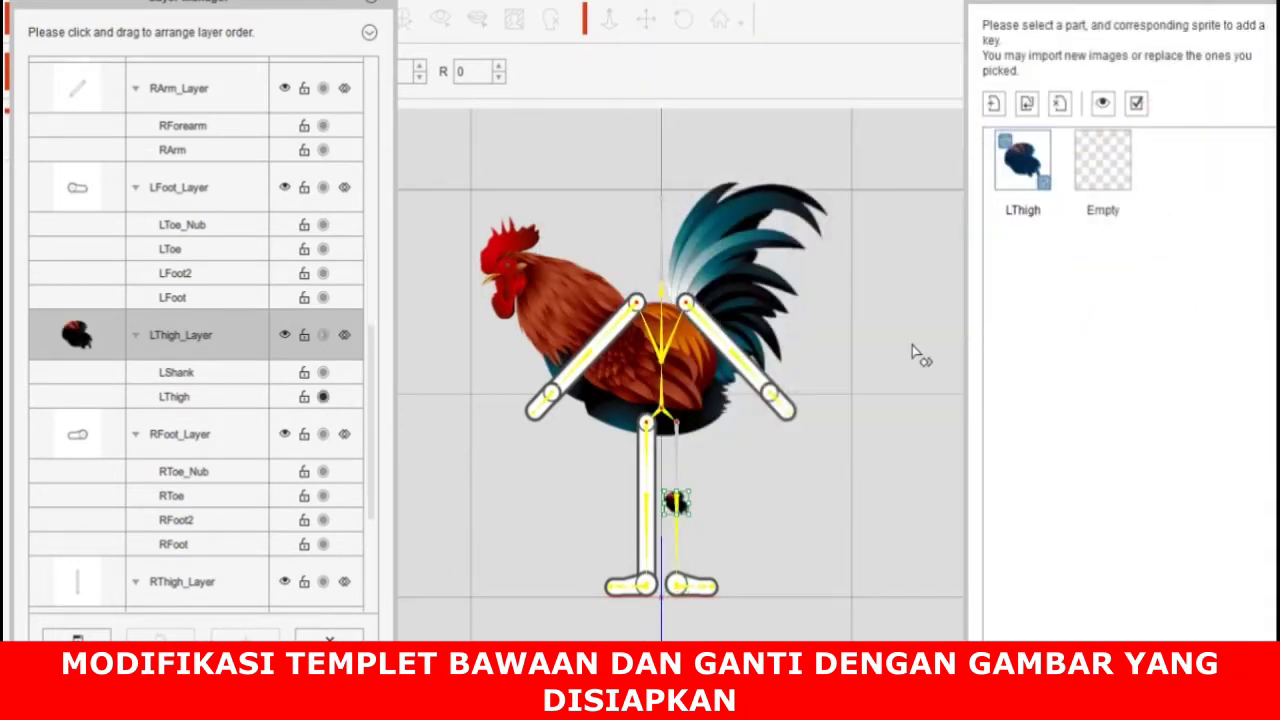
# Step: Enlarge the left thigh sprite and position it under the rear of the body, overlapping the hip
pyautogui.moveTo(690, 515); pyautogui.dragTo(757, 566)
pyautogui.moveTo(690, 509); pyautogui.dragTo(705, 431)
pyautogui.moveTo(750, 476); pyautogui.dragTo(765, 487)
pyautogui.moveTo(701, 414)
pyautogui.mouseDown()
pyautogui.moveTo(717, 434)
pyautogui.moveTo(695, 427)
pyautogui.mouseUp()
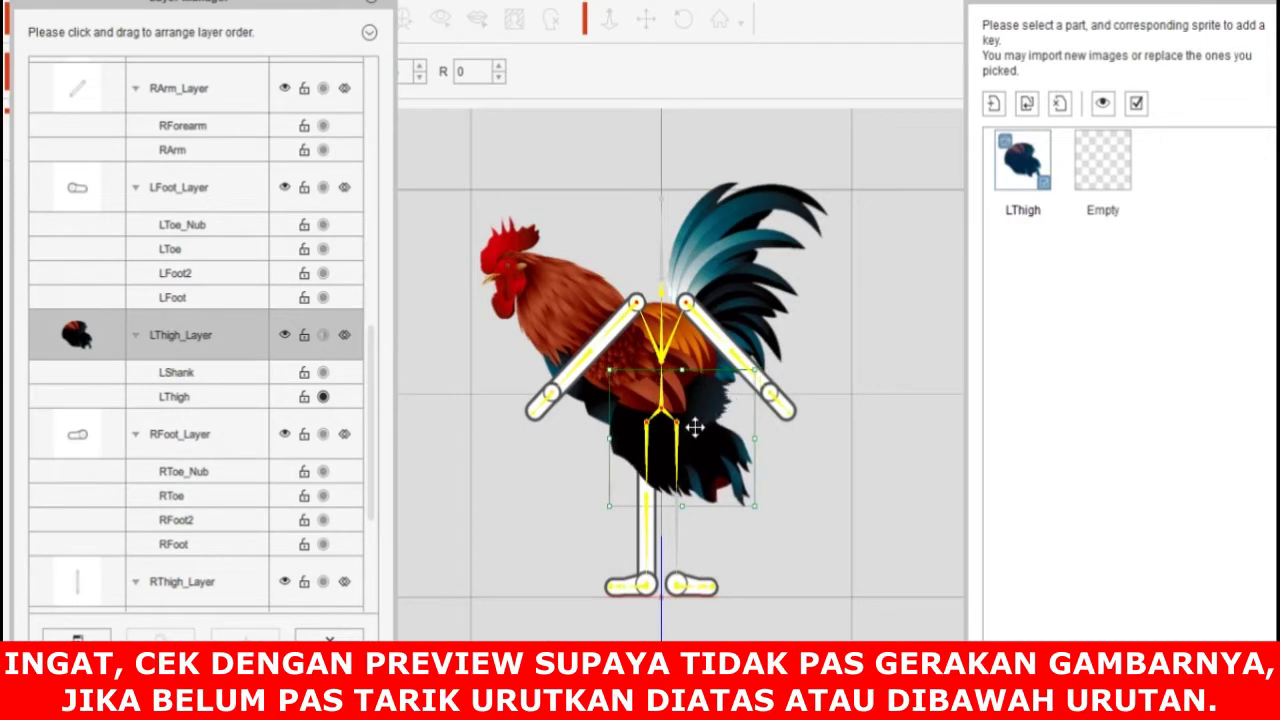
pyautogui.moveTo(752, 500); pyautogui.dragTo(747, 494)
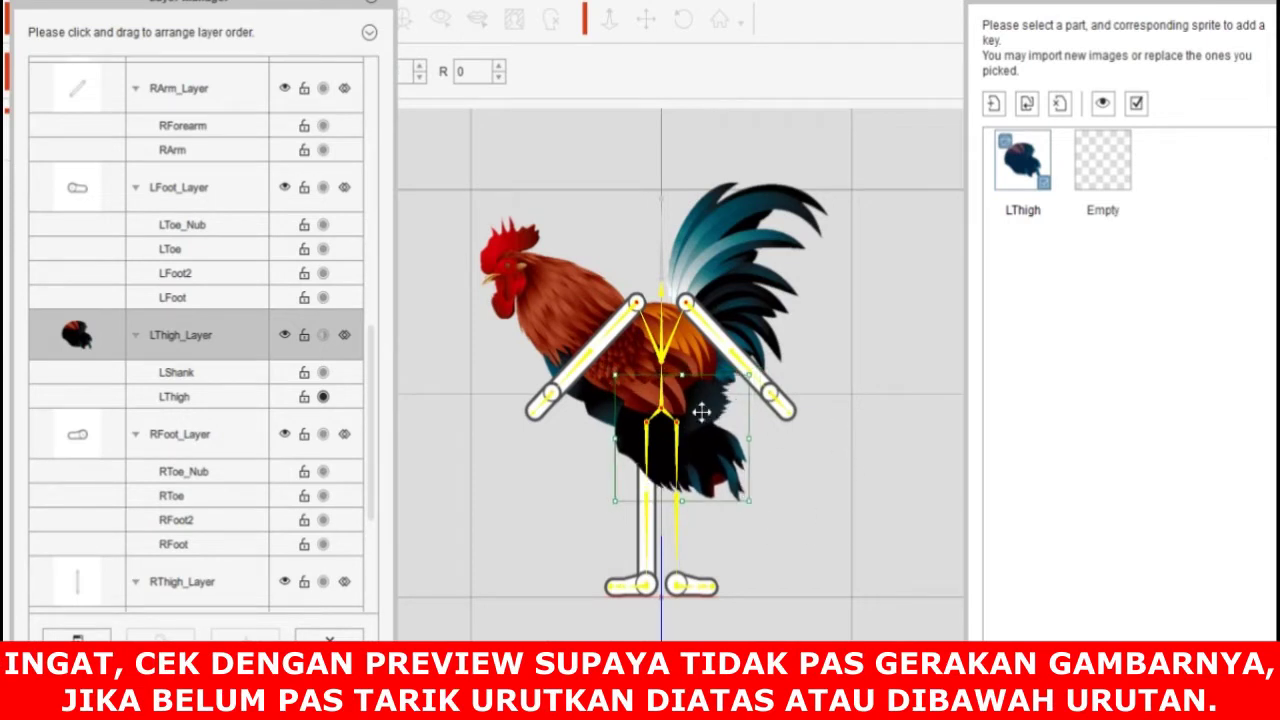
pyautogui.moveTo(691, 407); pyautogui.dragTo(693, 403)
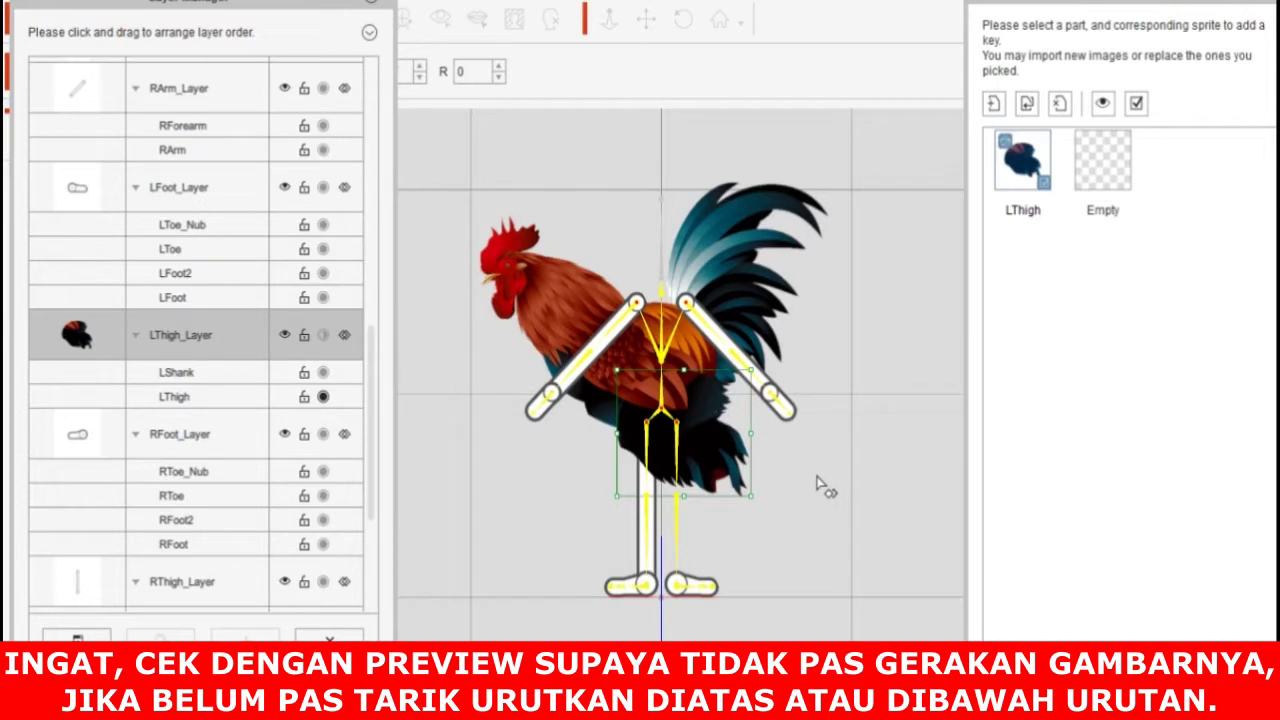
# Step: Examine how the thigh, shank and foot parts are ordered in the Layer Manager's layer list
pyautogui.click(678, 508)
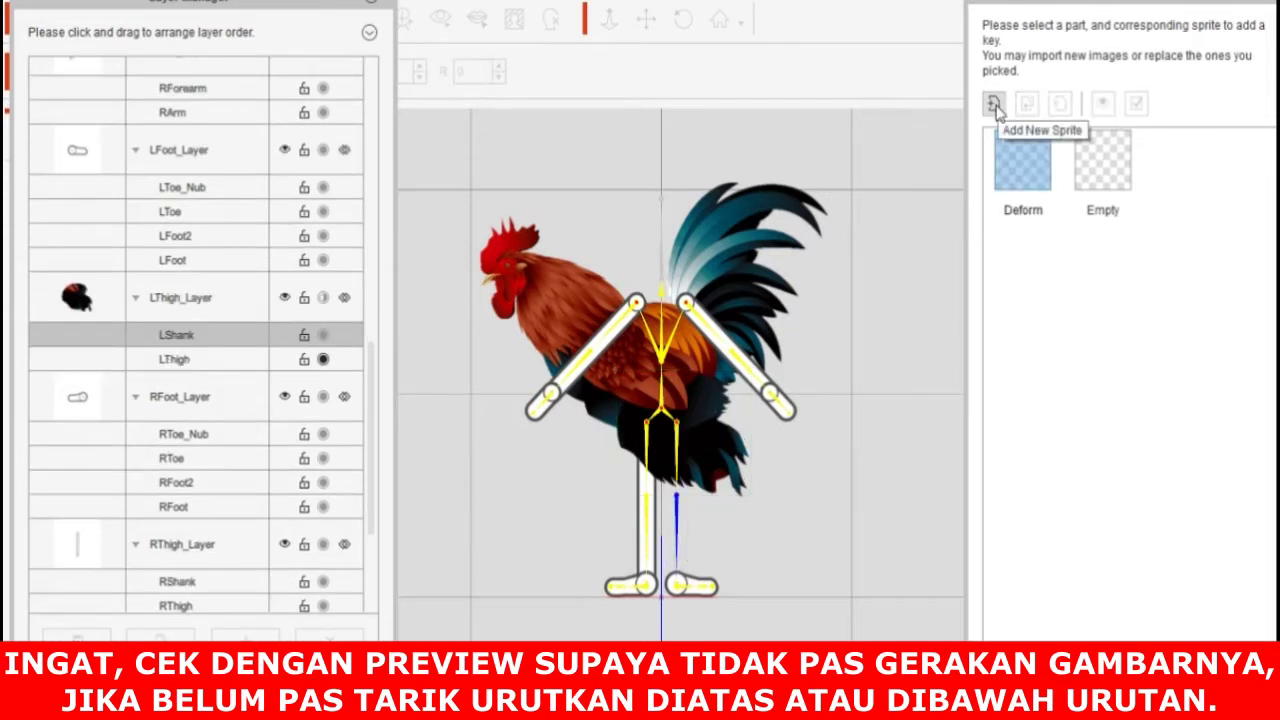
pyautogui.moveTo(250, 10); pyautogui.dragTo(348, 10)
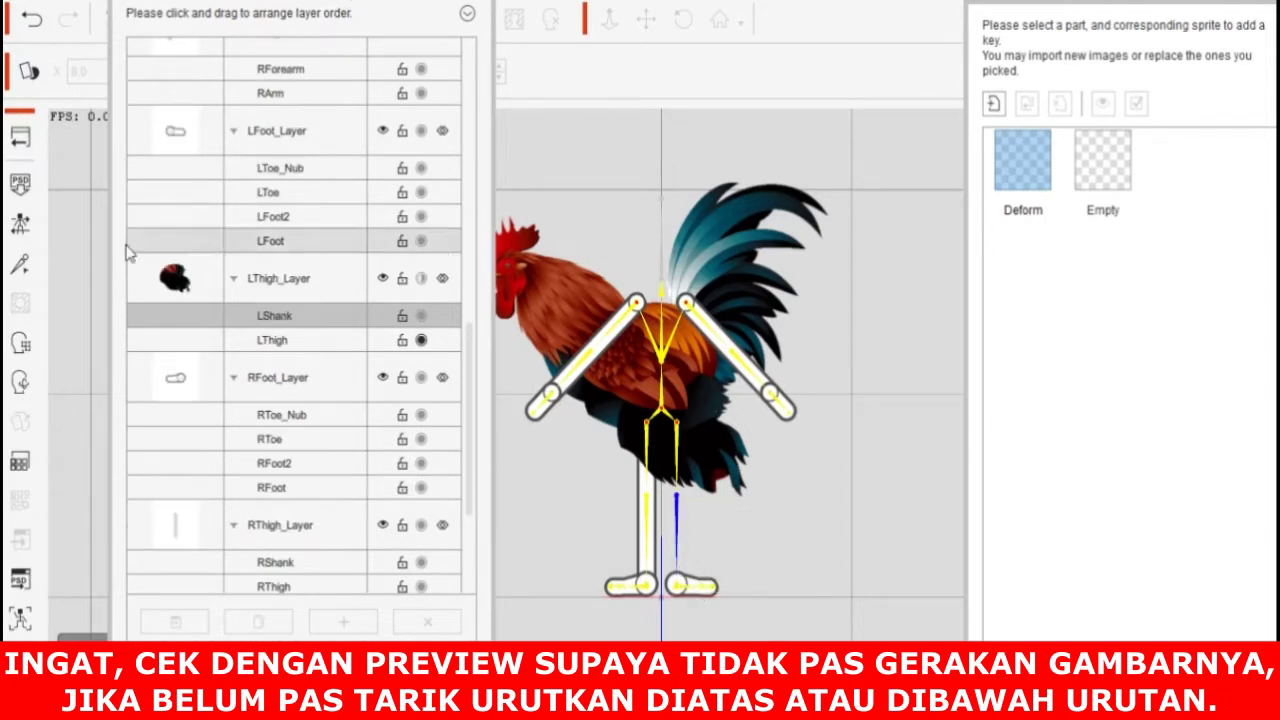
pyautogui.click(233, 279)
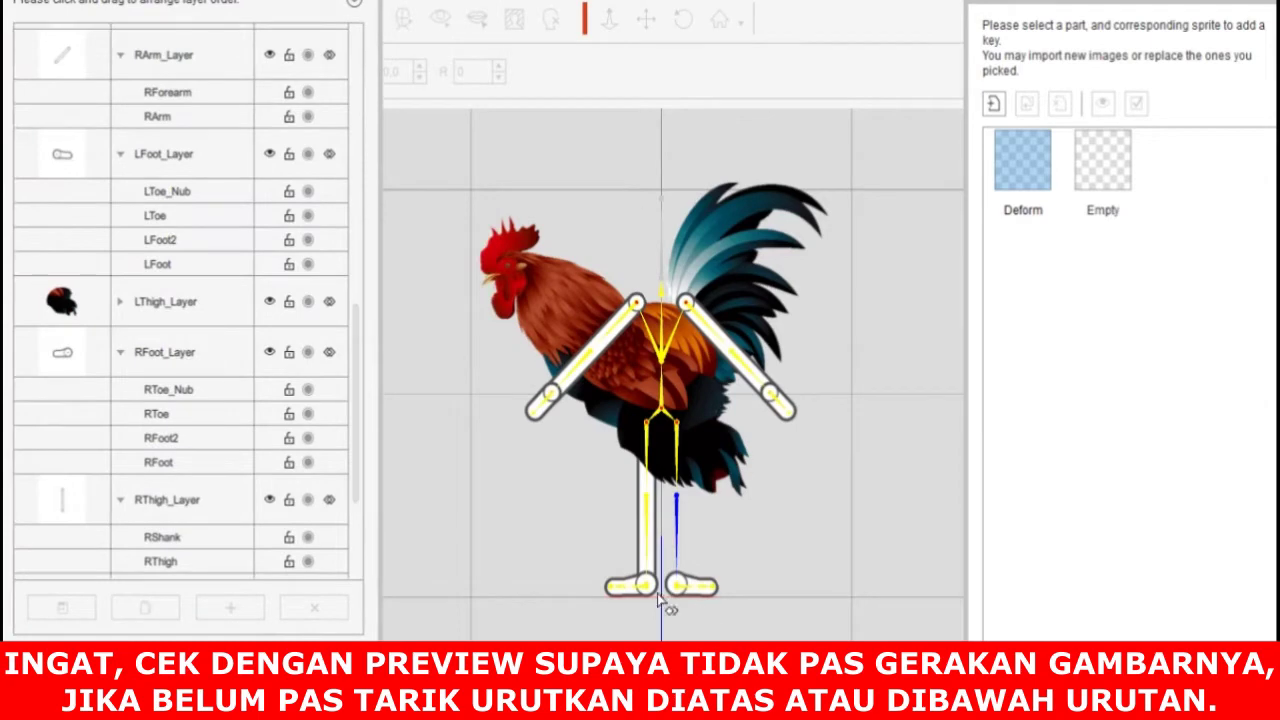
pyautogui.click(648, 455)
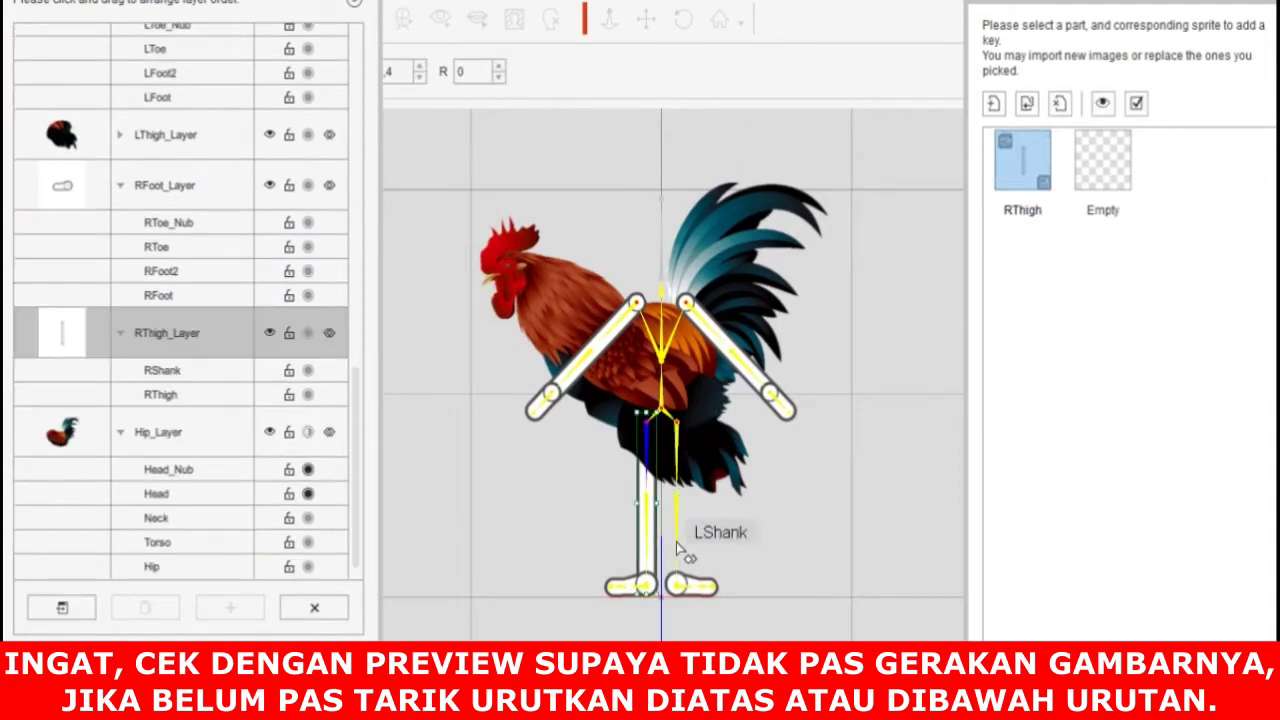
pyautogui.click(676, 531)
pyautogui.moveTo(363, 491)
pyautogui.mouseDown()
pyautogui.moveTo(343, 206)
pyautogui.moveTo(337, 300)
pyautogui.moveTo(374, 509)
pyautogui.mouseUp()
pyautogui.click(80, 342)
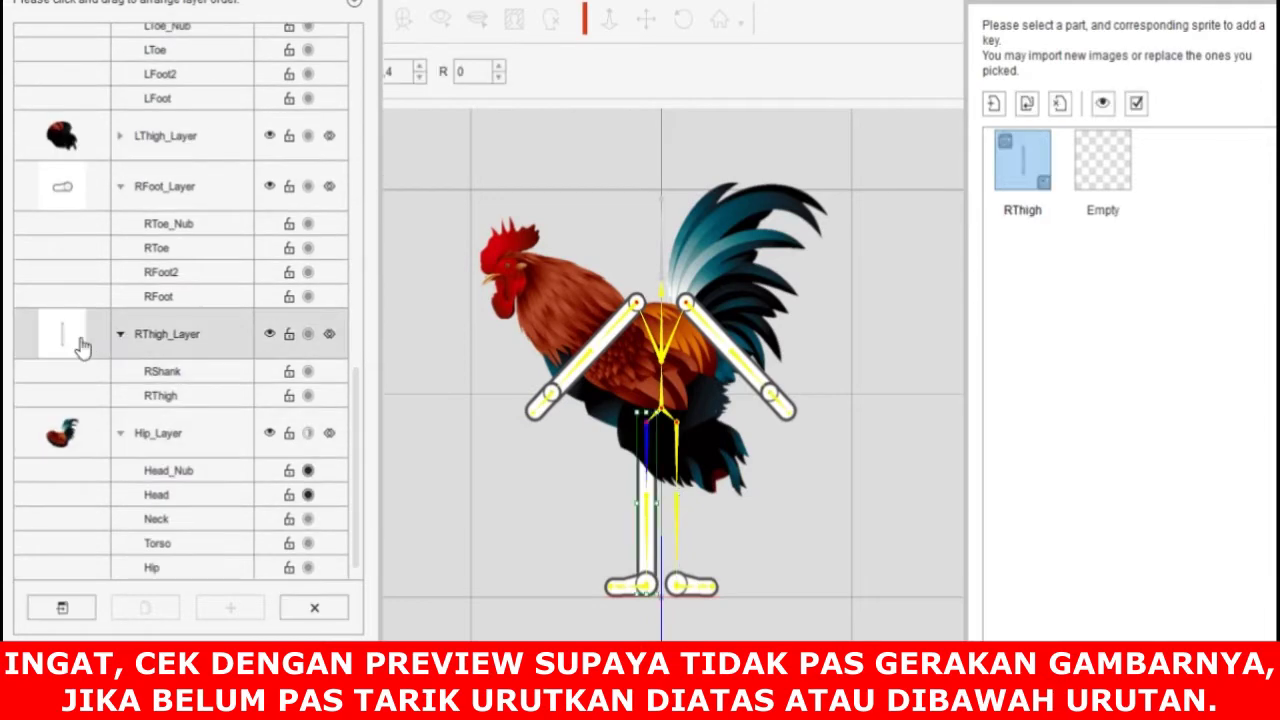
pyautogui.scroll(3, 100, 287)
pyautogui.scroll(8, 100, 287)
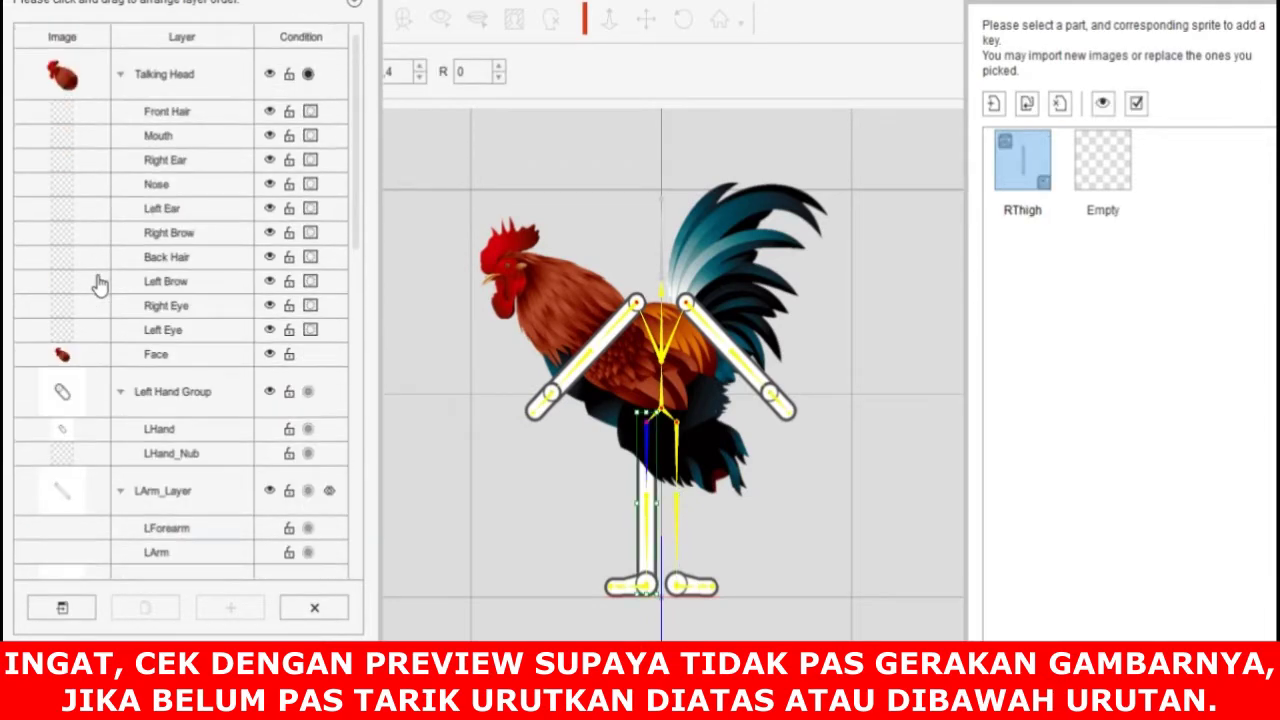
pyautogui.scroll(-2, 100, 286)
pyautogui.scroll(-12, 100, 463)
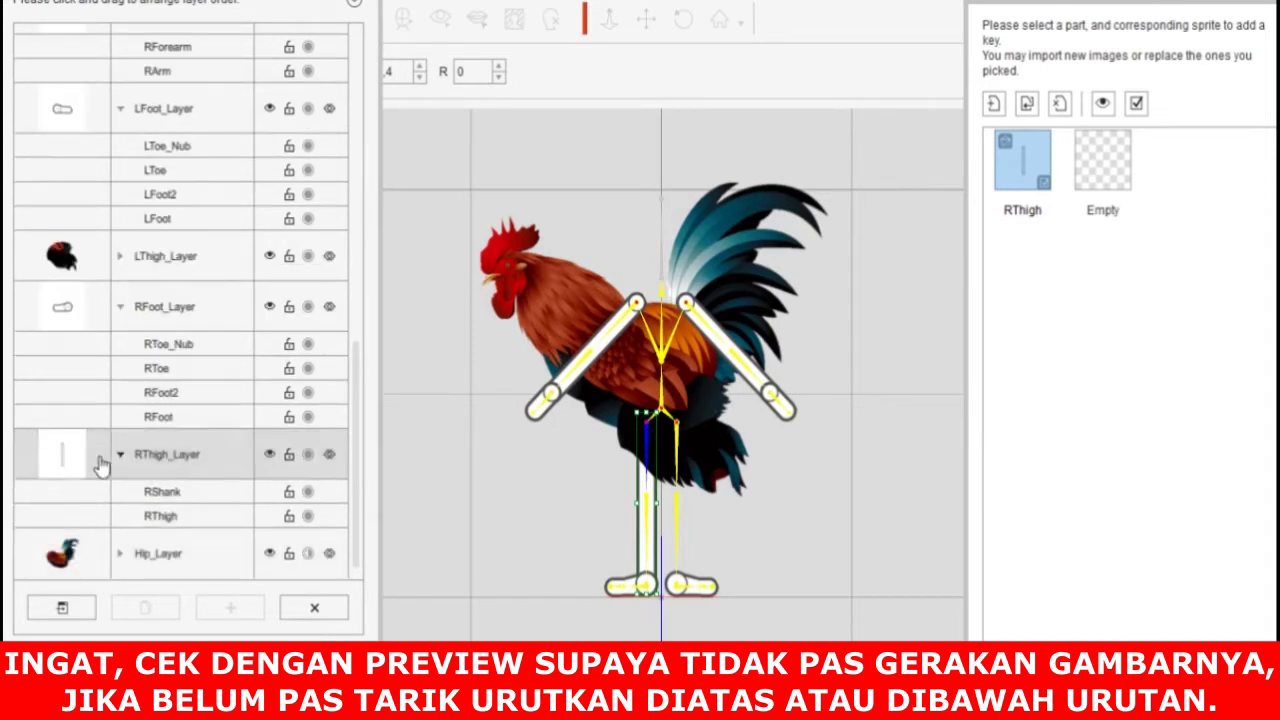
pyautogui.scroll(10, 110, 463)
pyautogui.scroll(3, 122, 397)
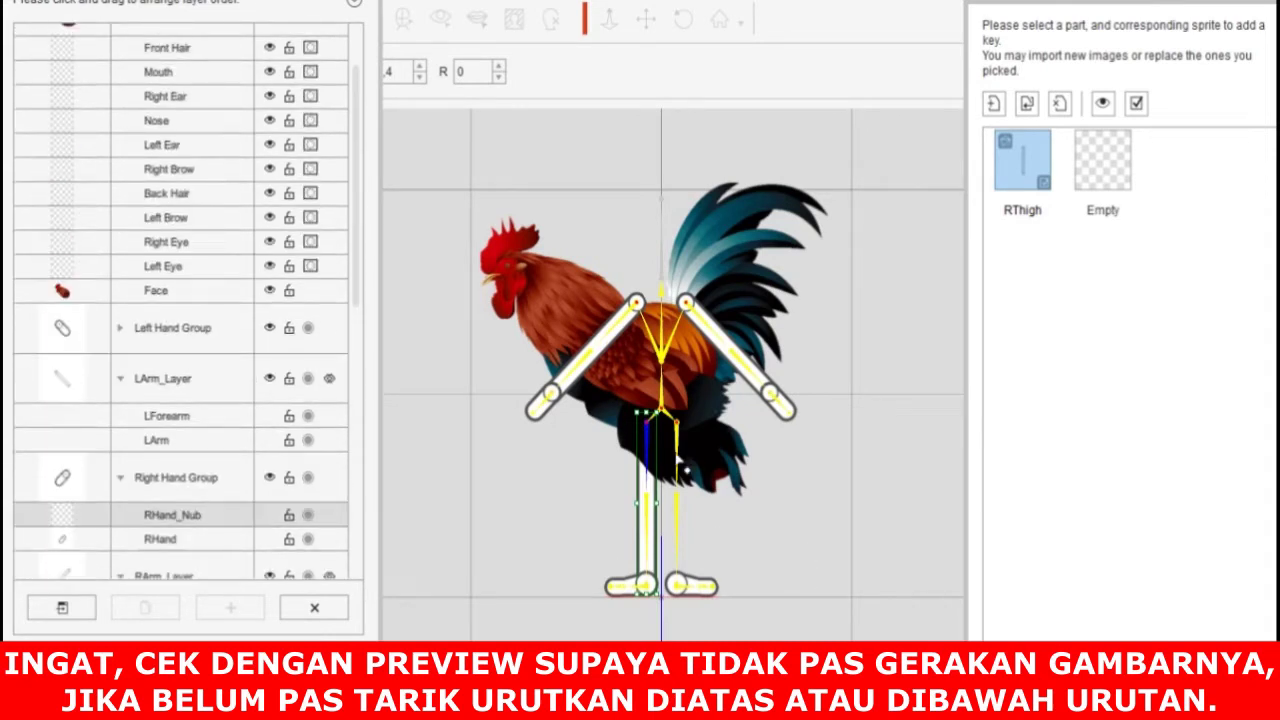
# Step: Add the kaki bwh blk image as a new sprite on the left shank bone
pyautogui.click(680, 545)
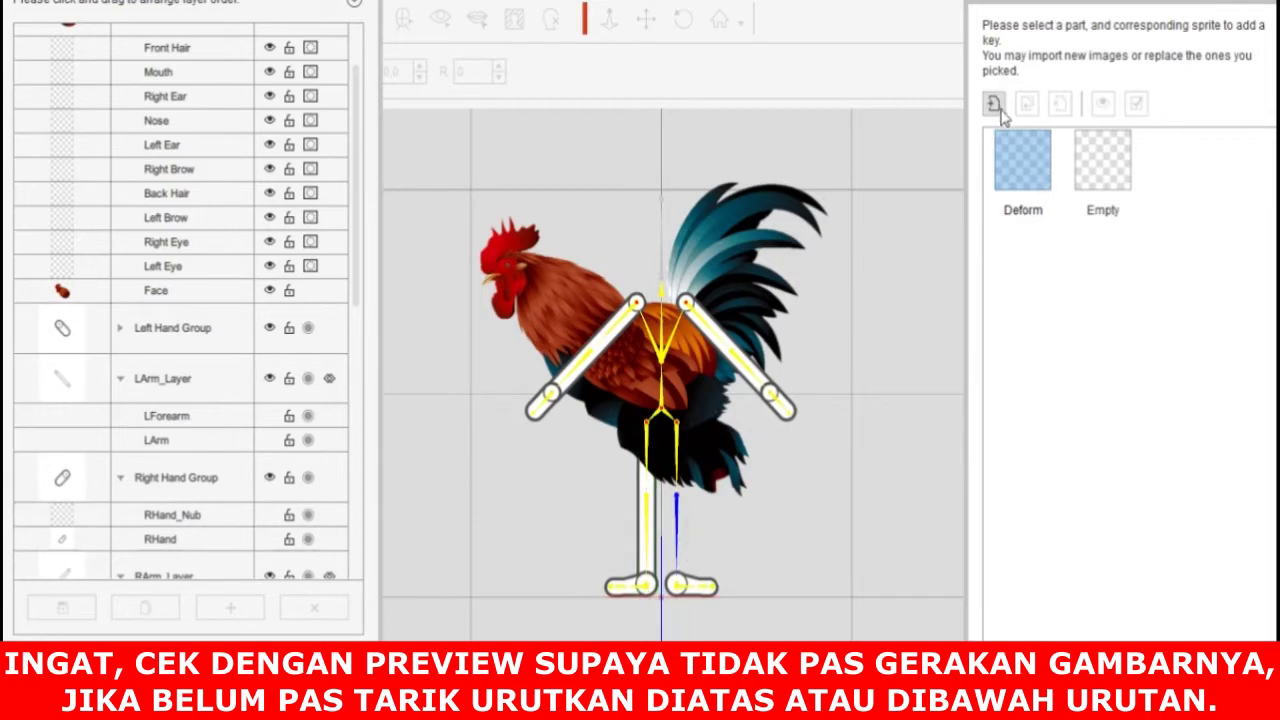
pyautogui.click(993, 104)
pyautogui.click(1078, 255)
pyautogui.click(1118, 430)
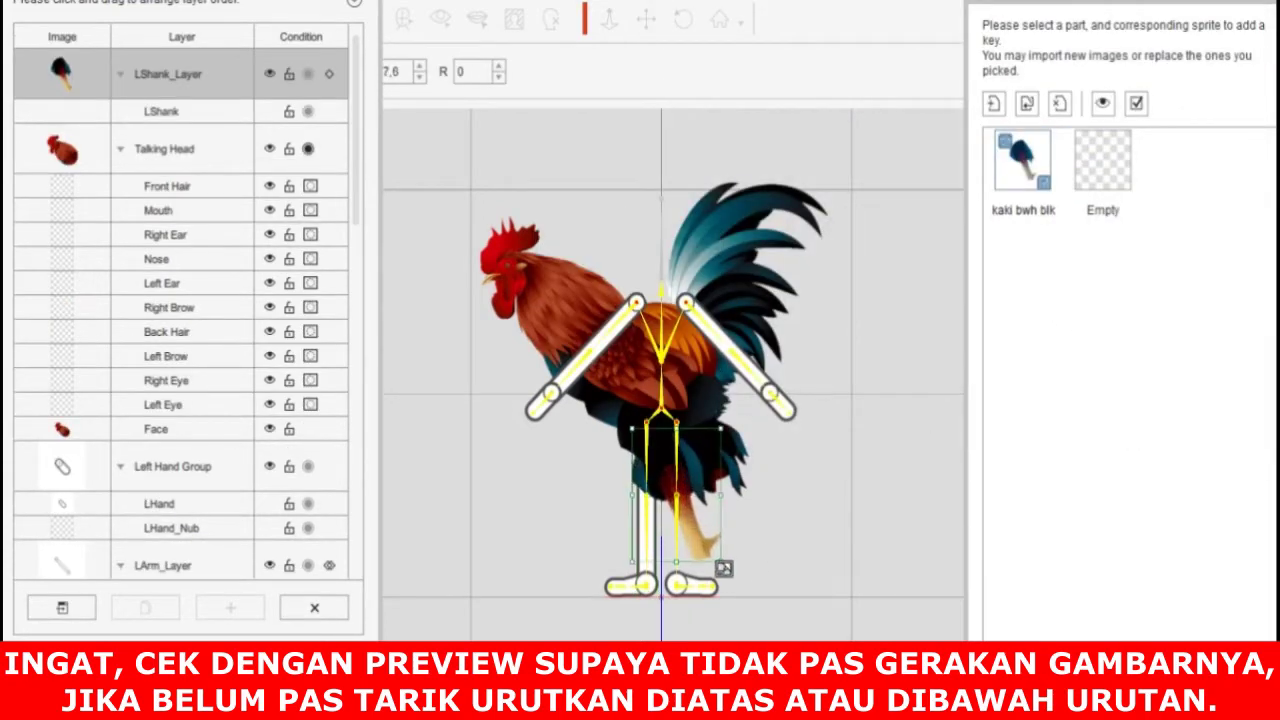
# Step: Shrink the left shank sprite and position it so the lower leg extends from the rear thigh feathers
pyautogui.moveTo(728, 566); pyautogui.dragTo(733, 500)
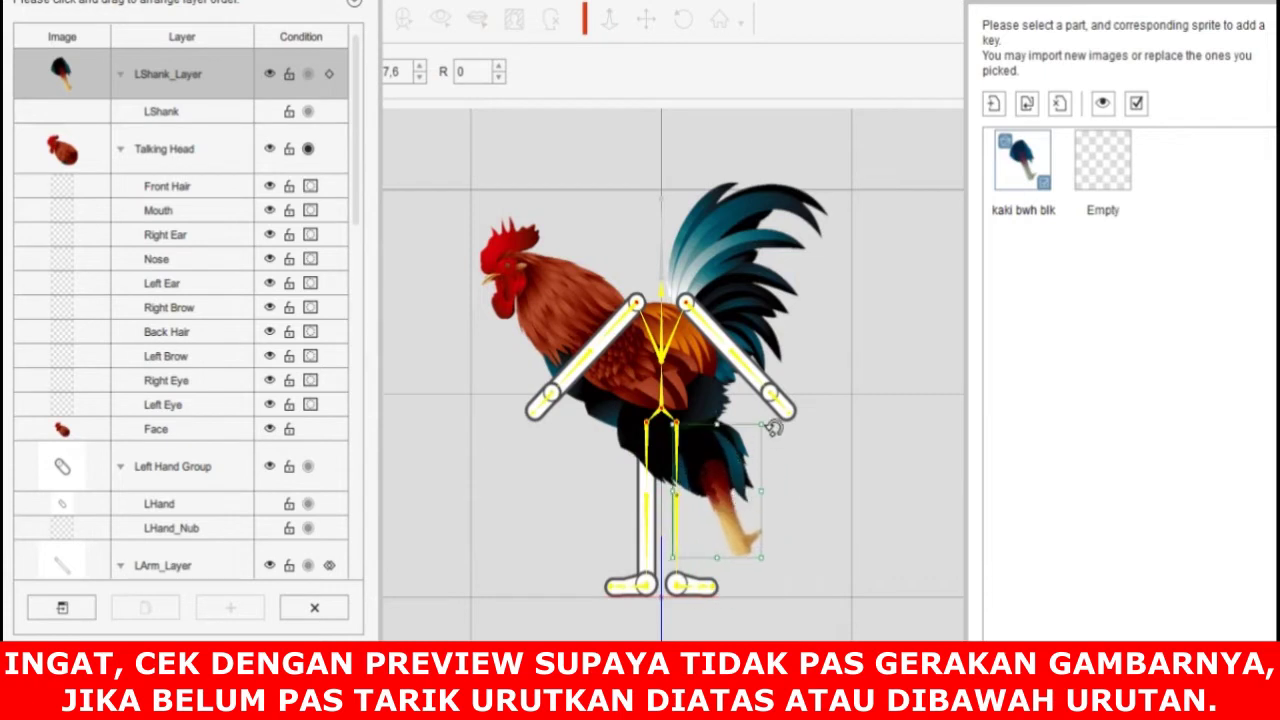
pyautogui.moveTo(762, 425); pyautogui.dragTo(753, 433)
pyautogui.moveTo(733, 508)
pyautogui.mouseDown()
pyautogui.moveTo(741, 491)
pyautogui.moveTo(781, 593)
pyautogui.moveTo(731, 489)
pyautogui.moveTo(733, 501)
pyautogui.mouseUp()
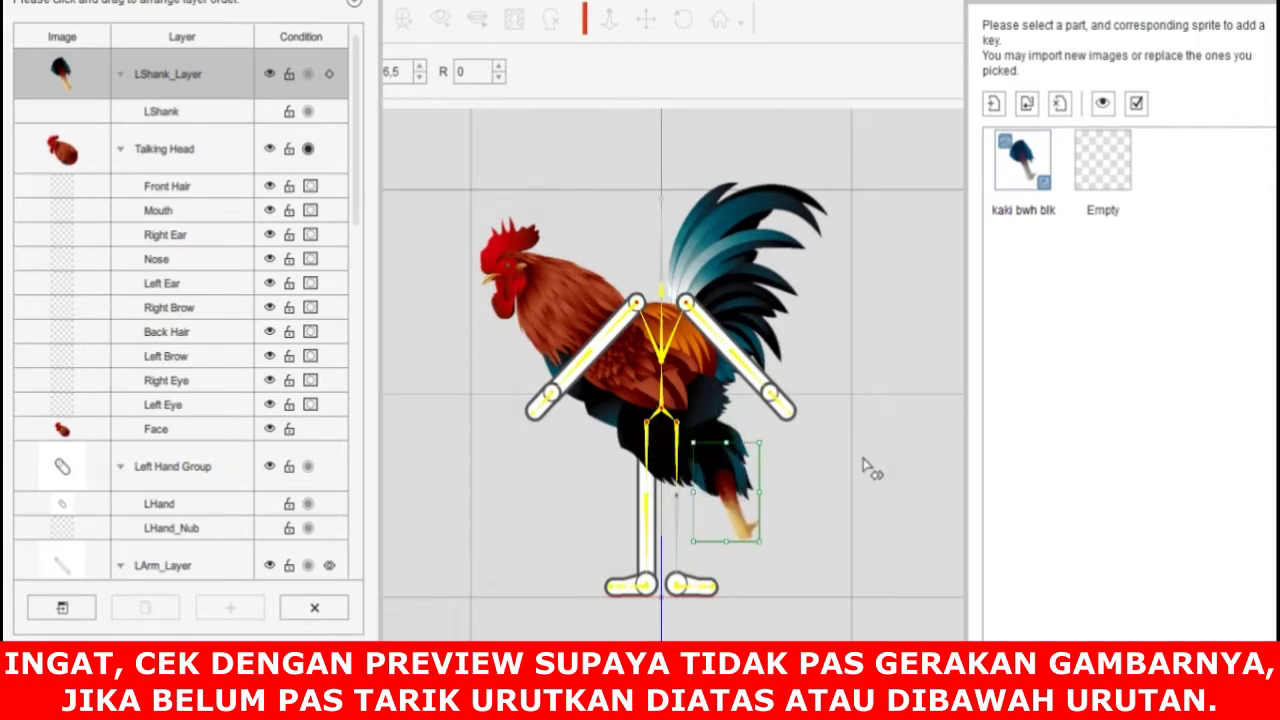
# Step: Replace the left foot sprite with the ceker blk image and attach it to the end of the rear lower leg
pyautogui.click(704, 590)
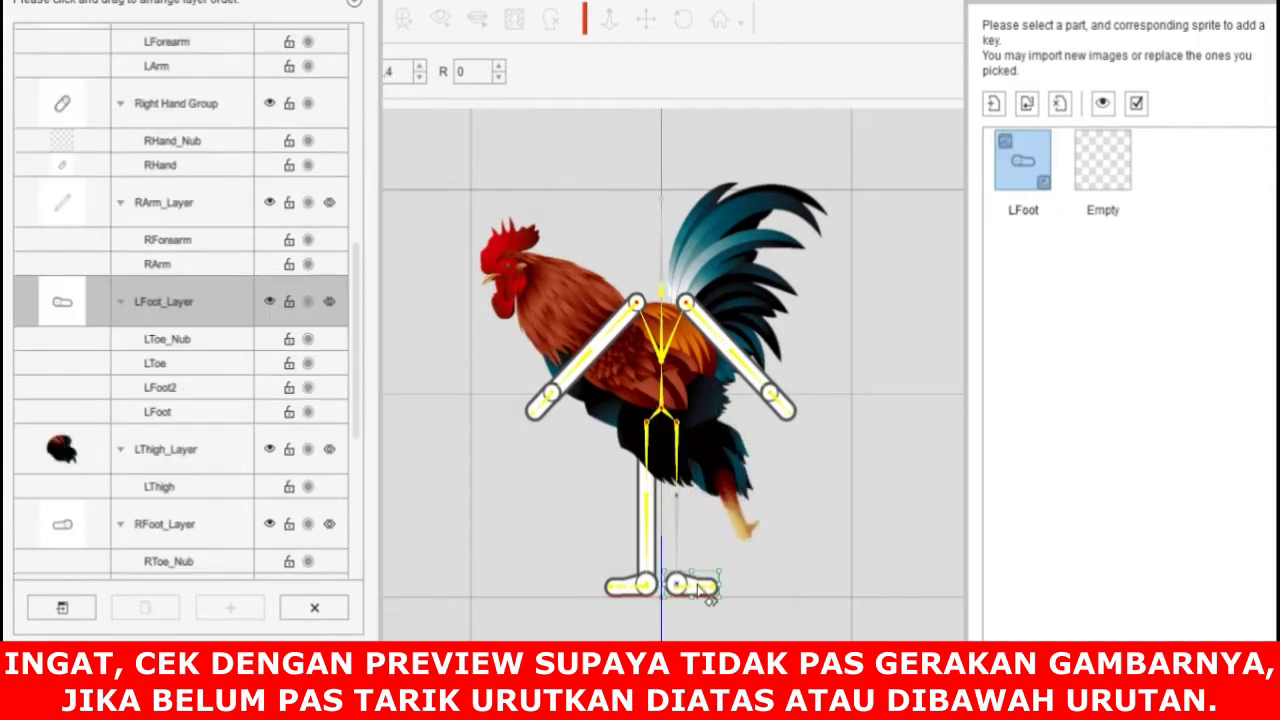
pyautogui.click(1028, 108)
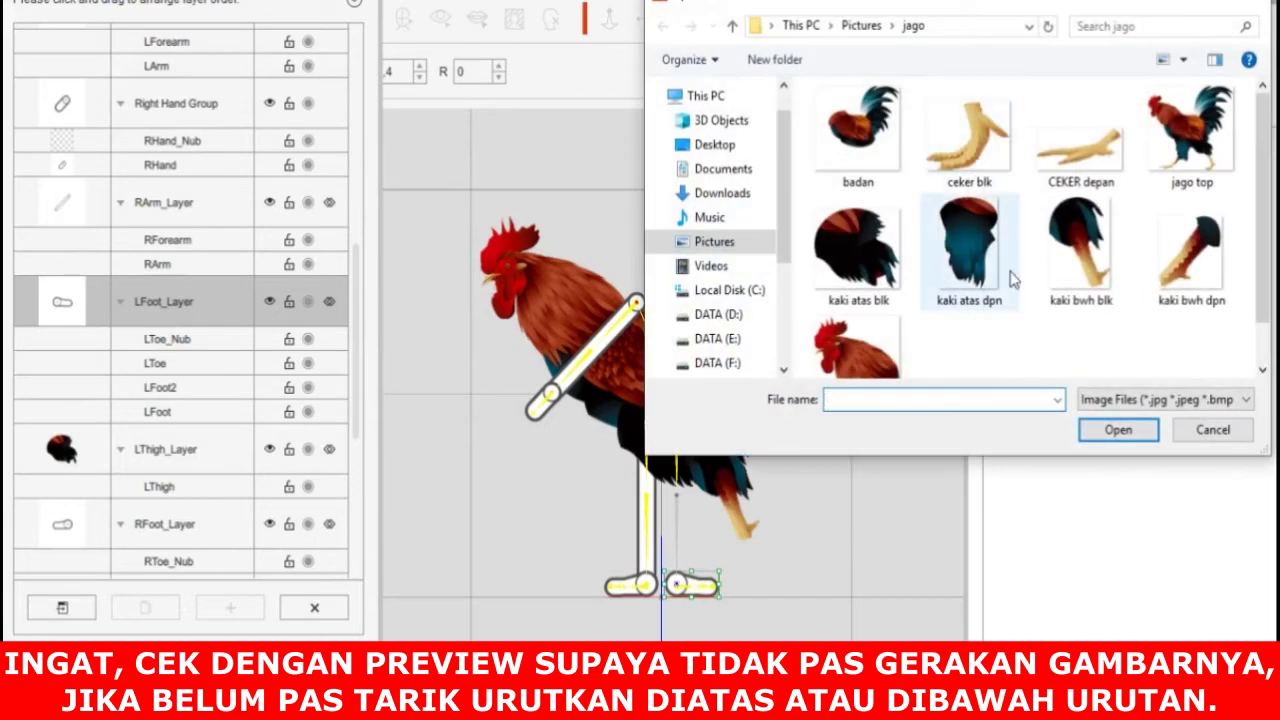
pyautogui.click(965, 118)
pyautogui.click(1115, 431)
pyautogui.moveTo(699, 590); pyautogui.dragTo(761, 561)
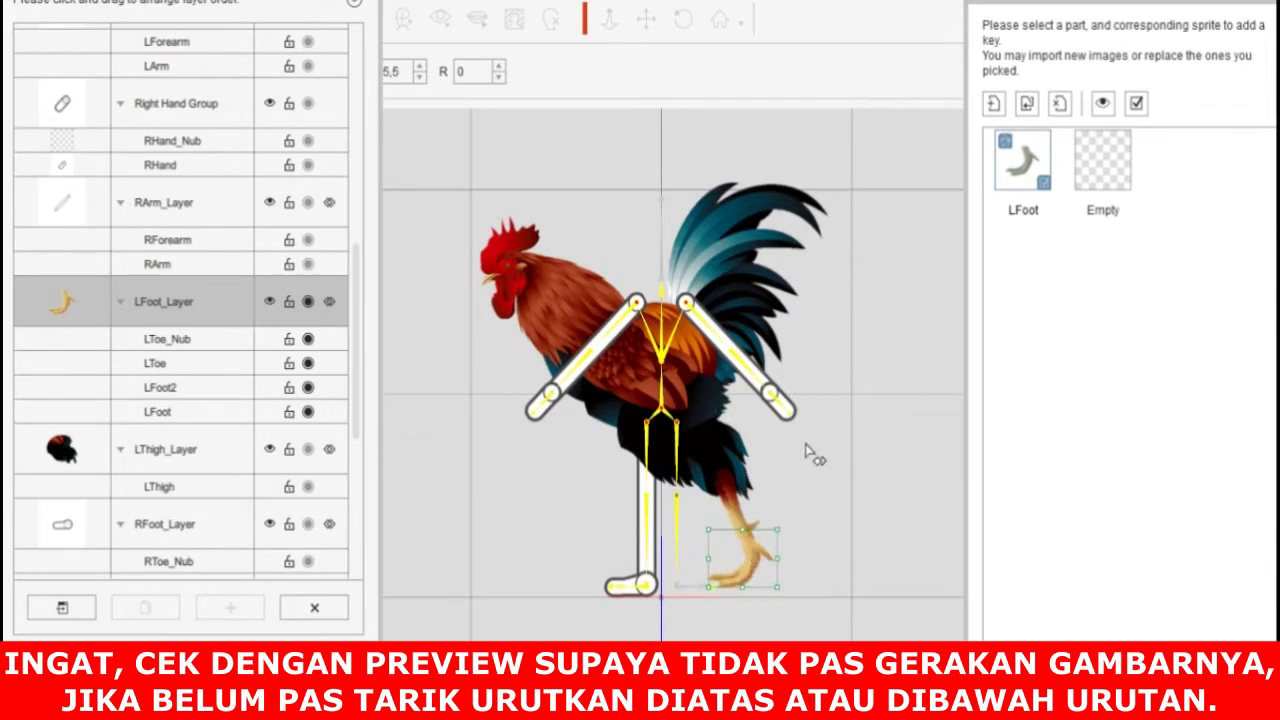
pyautogui.click(714, 452)
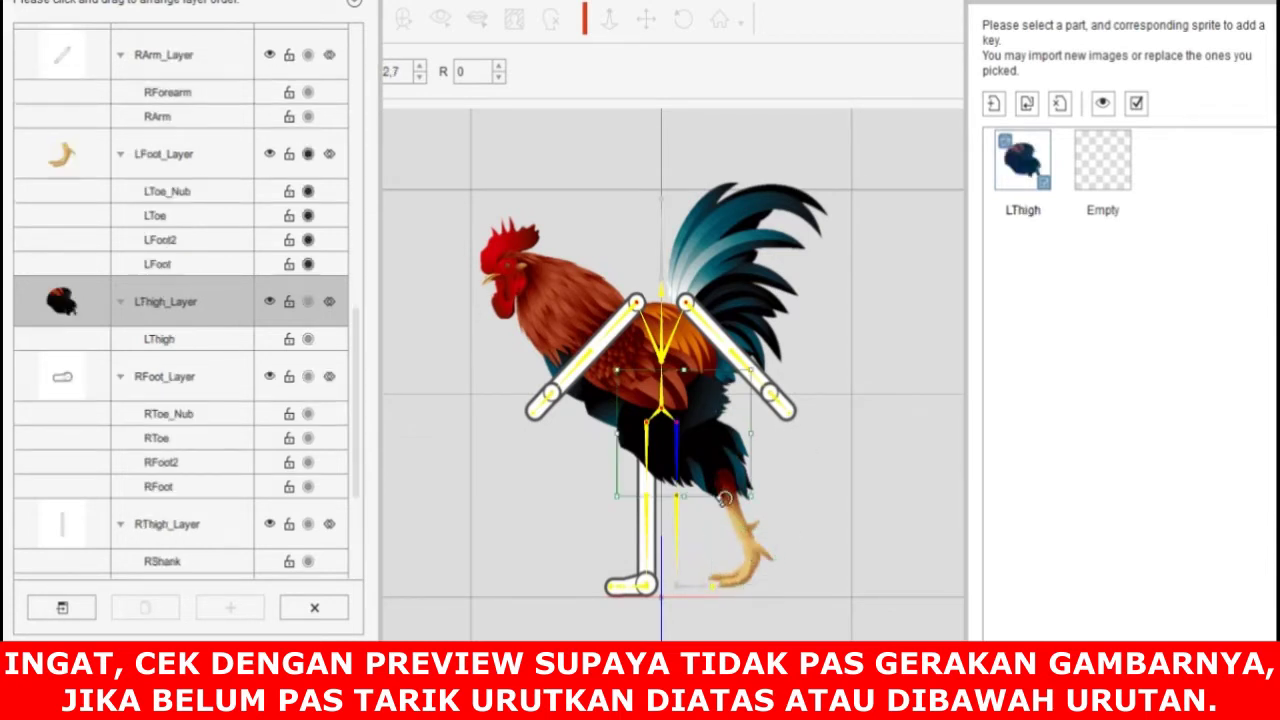
pyautogui.click(748, 533)
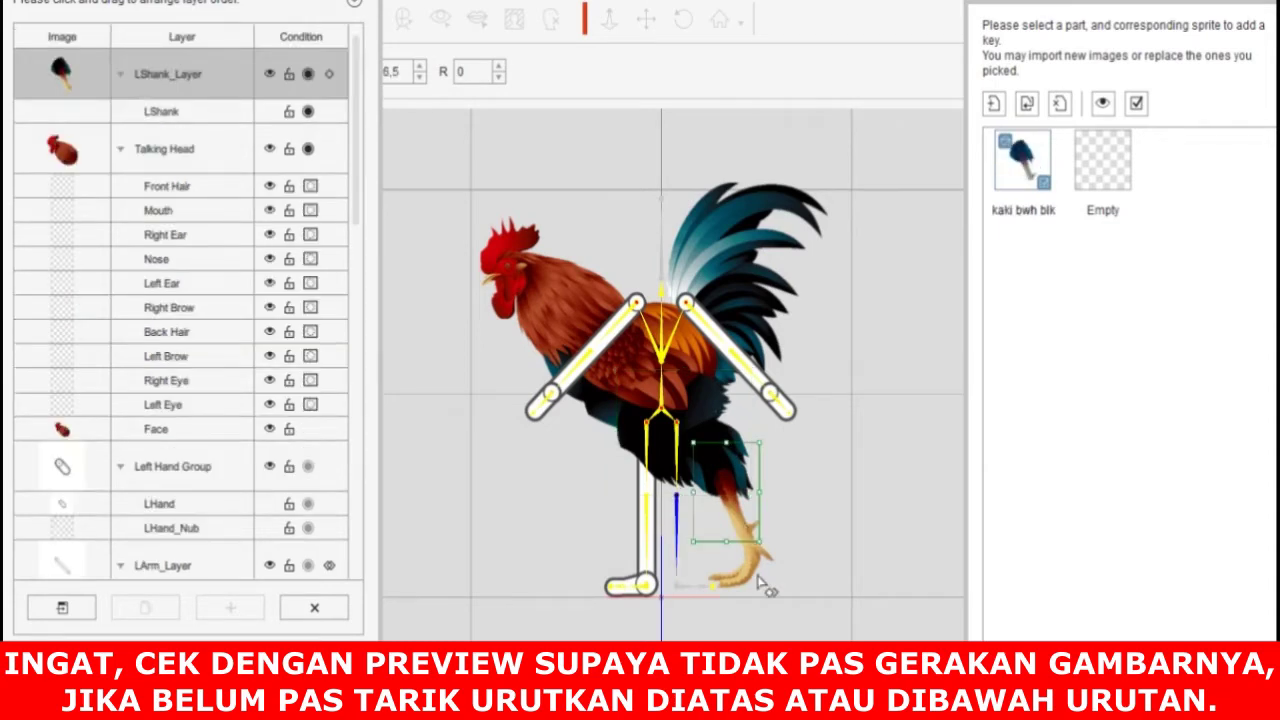
pyautogui.click(757, 563)
# Step: Replace the right thigh sprite with the kaki atas dpn image from the jago folder
pyautogui.click(655, 450)
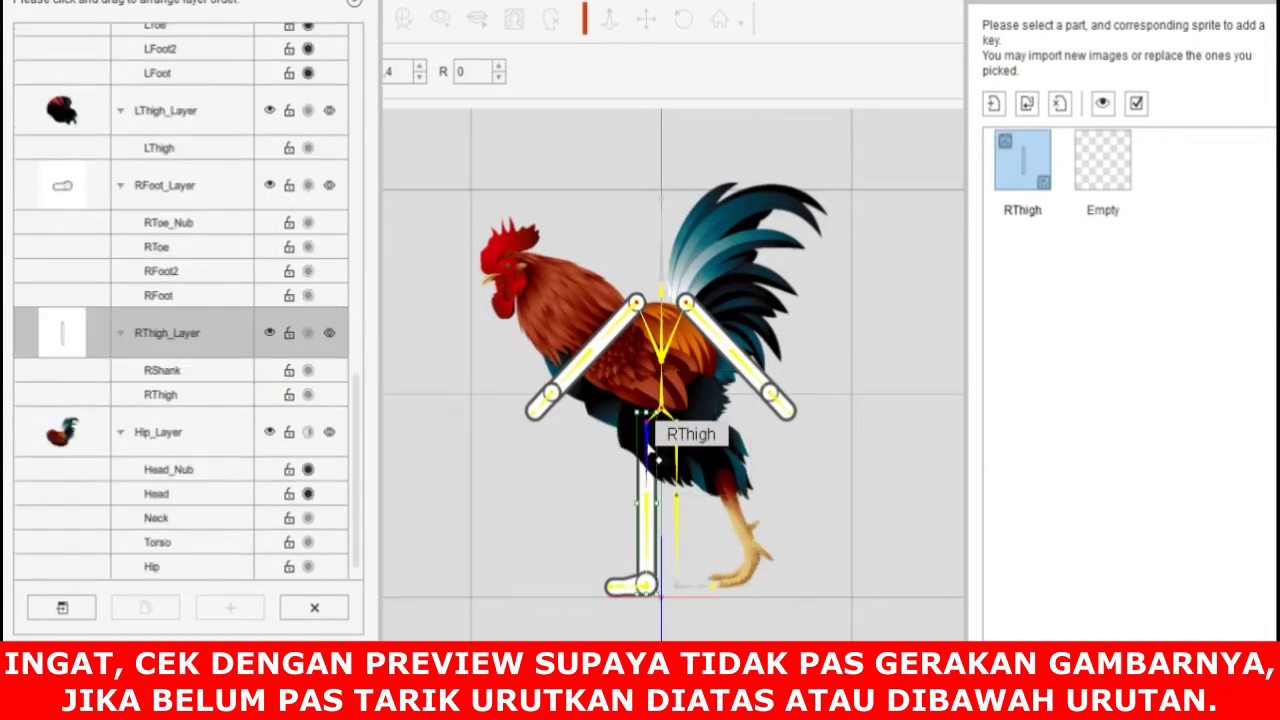
pyautogui.click(1027, 104)
pyautogui.click(969, 245)
pyautogui.click(1116, 429)
# Step: Enlarge the right thigh sprite and position it under the front of the rooster's body
pyautogui.moveTo(655, 521); pyautogui.dragTo(675, 565)
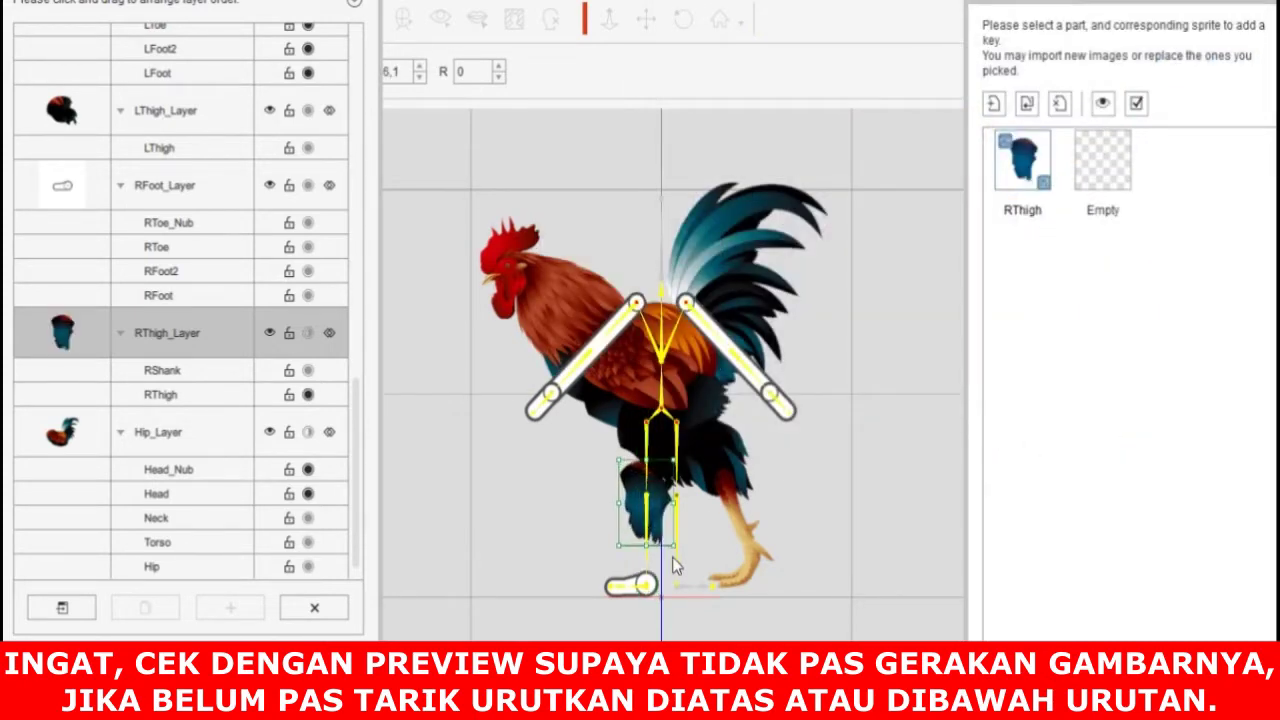
pyautogui.moveTo(654, 513); pyautogui.dragTo(630, 464)
pyautogui.moveTo(672, 503)
pyautogui.mouseDown()
pyautogui.moveTo(662, 495)
pyautogui.moveTo(672, 514)
pyautogui.mouseUp()
pyautogui.moveTo(633, 476); pyautogui.dragTo(638, 475)
pyautogui.click(849, 406)
# Step: Add the kaki bwh dpn image as a new sprite on the right shank bone
pyautogui.click(648, 545)
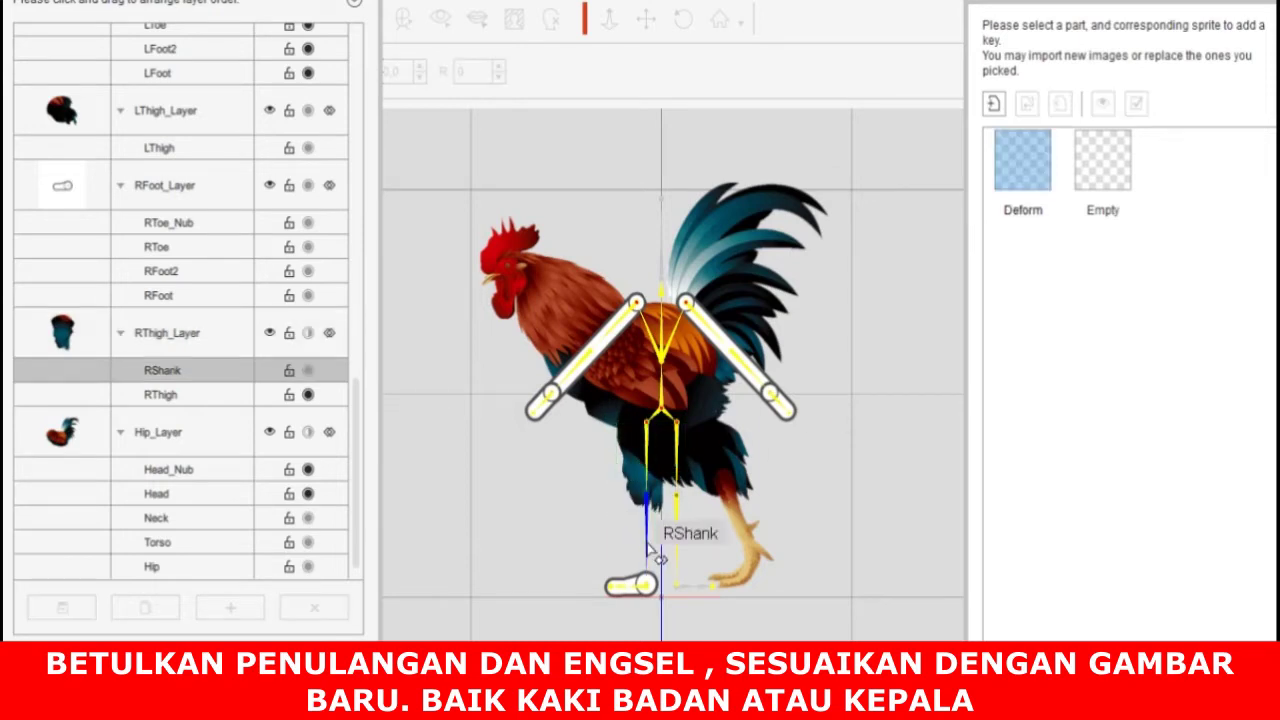
pyautogui.click(993, 104)
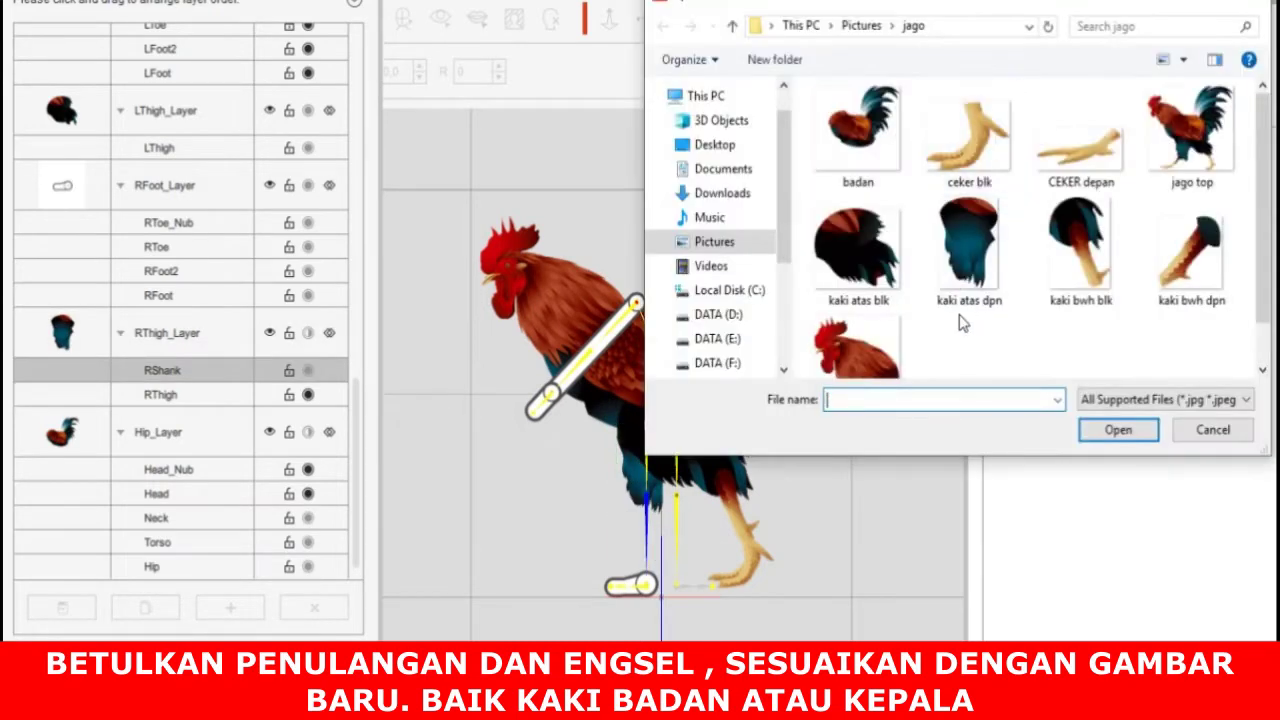
pyautogui.click(1205, 271)
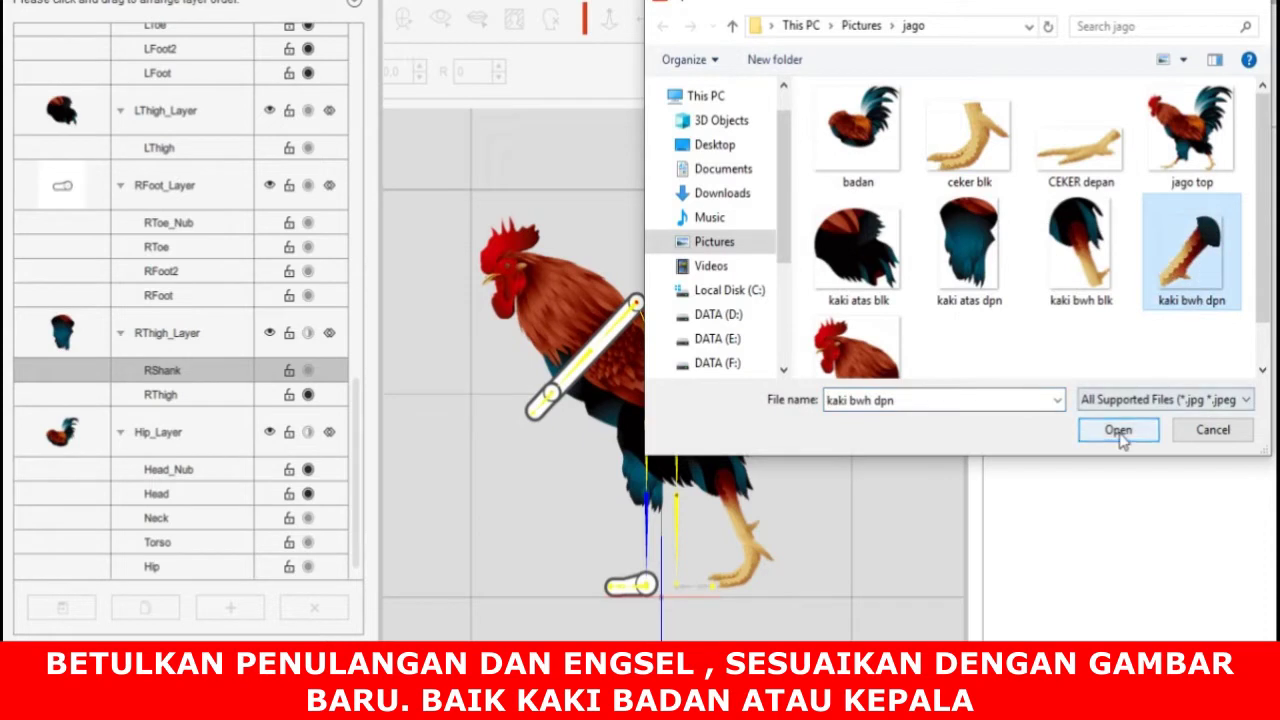
pyautogui.click(1118, 429)
# Step: Shrink the right shank sprite and position it so the lower leg emerges from the front thigh feathers
pyautogui.moveTo(670, 532); pyautogui.dragTo(647, 519)
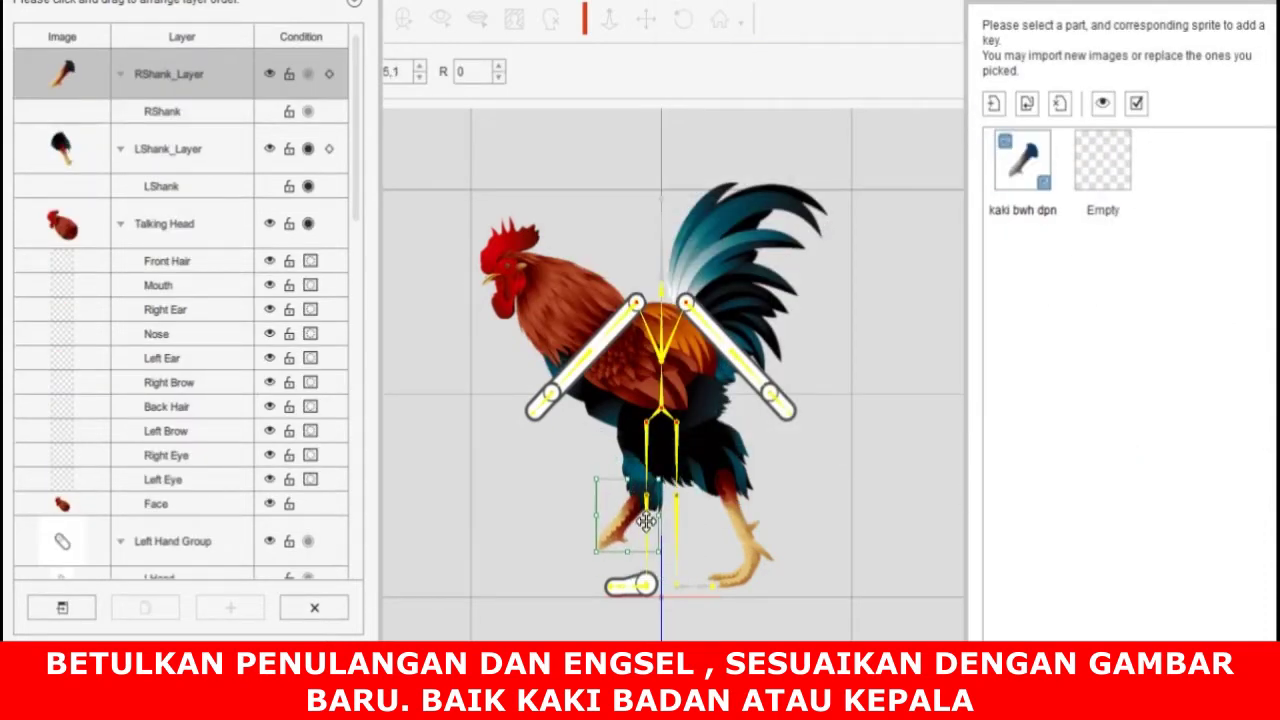
pyautogui.moveTo(633, 556); pyautogui.dragTo(630, 552)
pyautogui.click(656, 468)
pyautogui.click(627, 466)
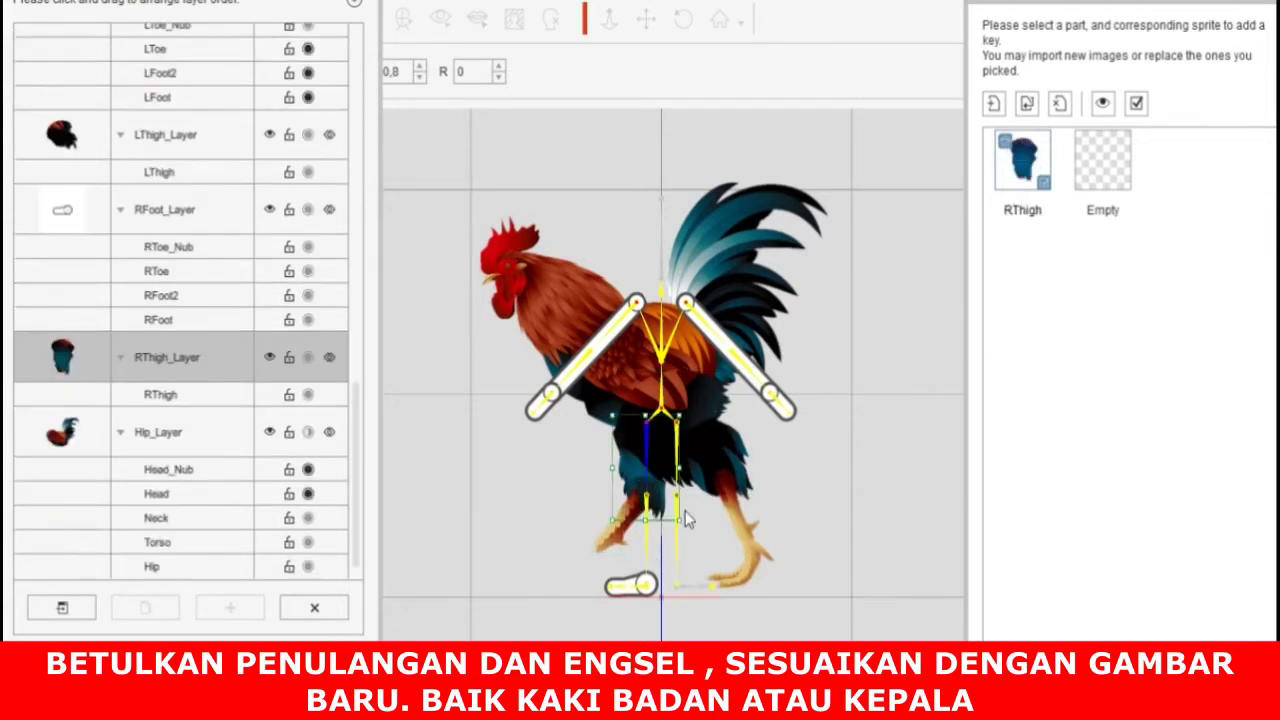
pyautogui.click(614, 535)
pyautogui.moveTo(657, 554); pyautogui.dragTo(635, 538)
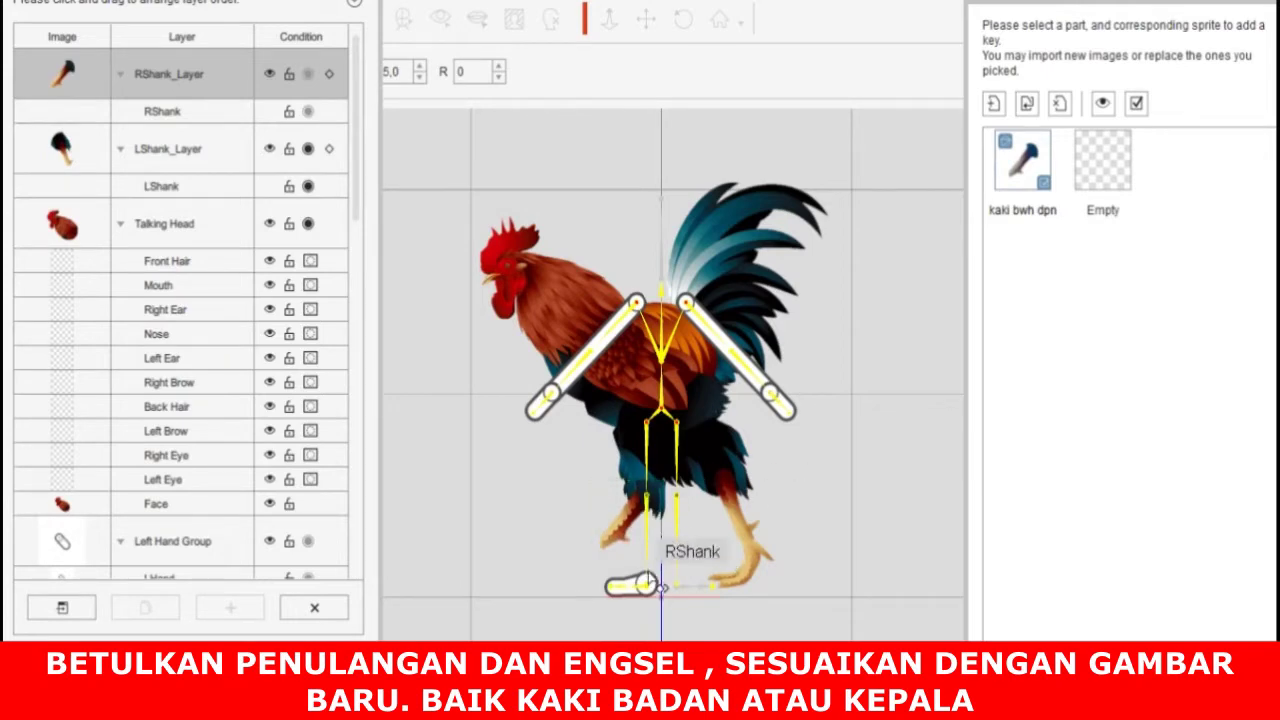
# Step: Replace the right foot sprite with the CEKER depan image and attach it to the end of the front lower leg
pyautogui.click(634, 588)
pyautogui.click(1027, 106)
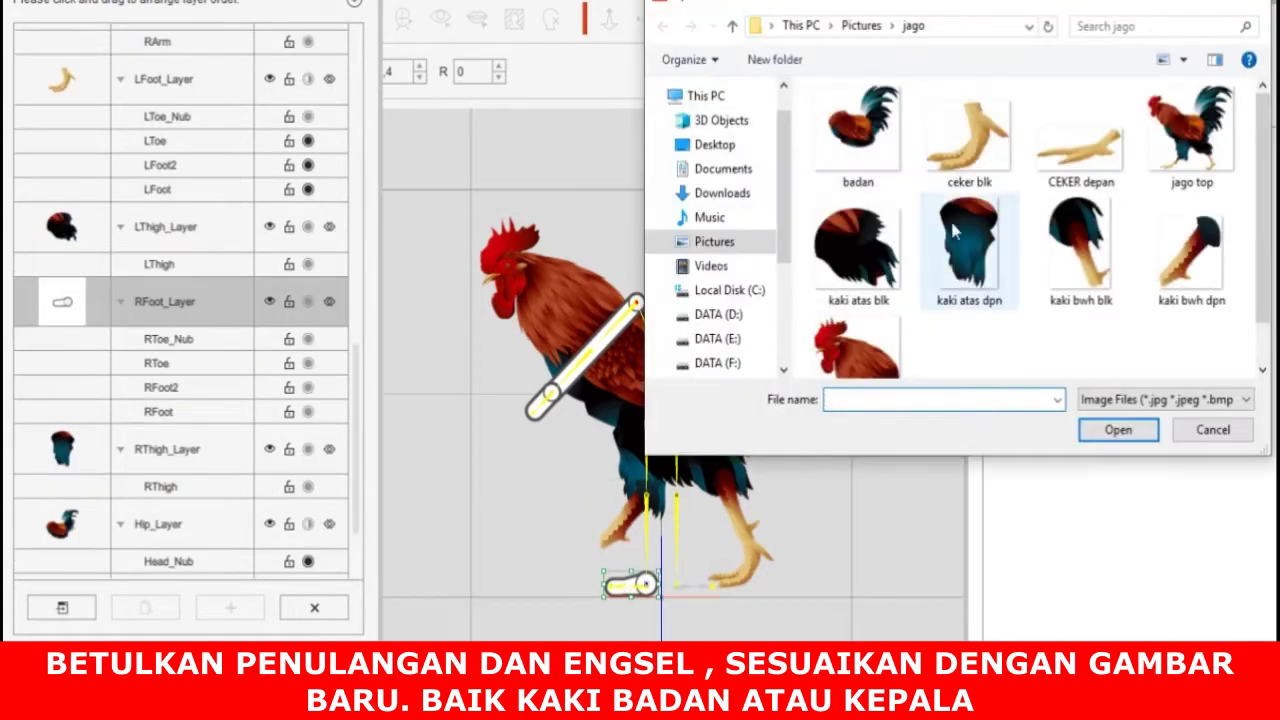
pyautogui.doubleClick(1082, 150)
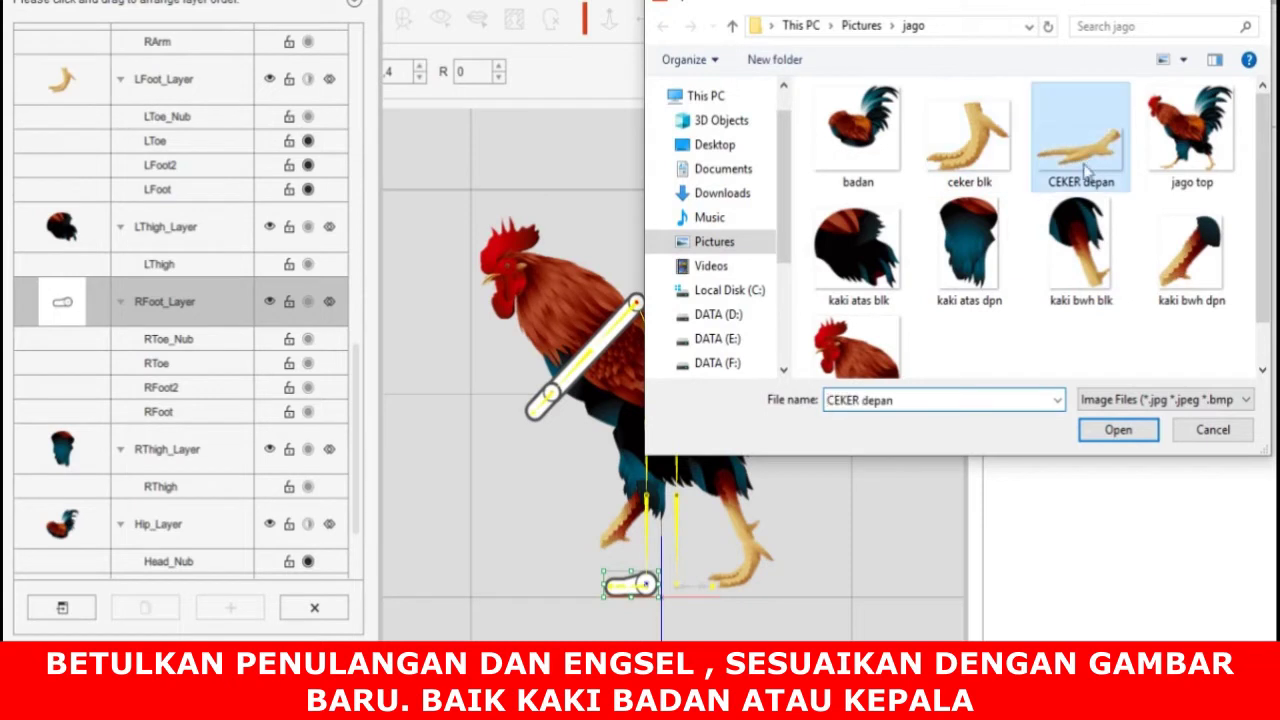
pyautogui.moveTo(655, 578); pyautogui.dragTo(605, 558)
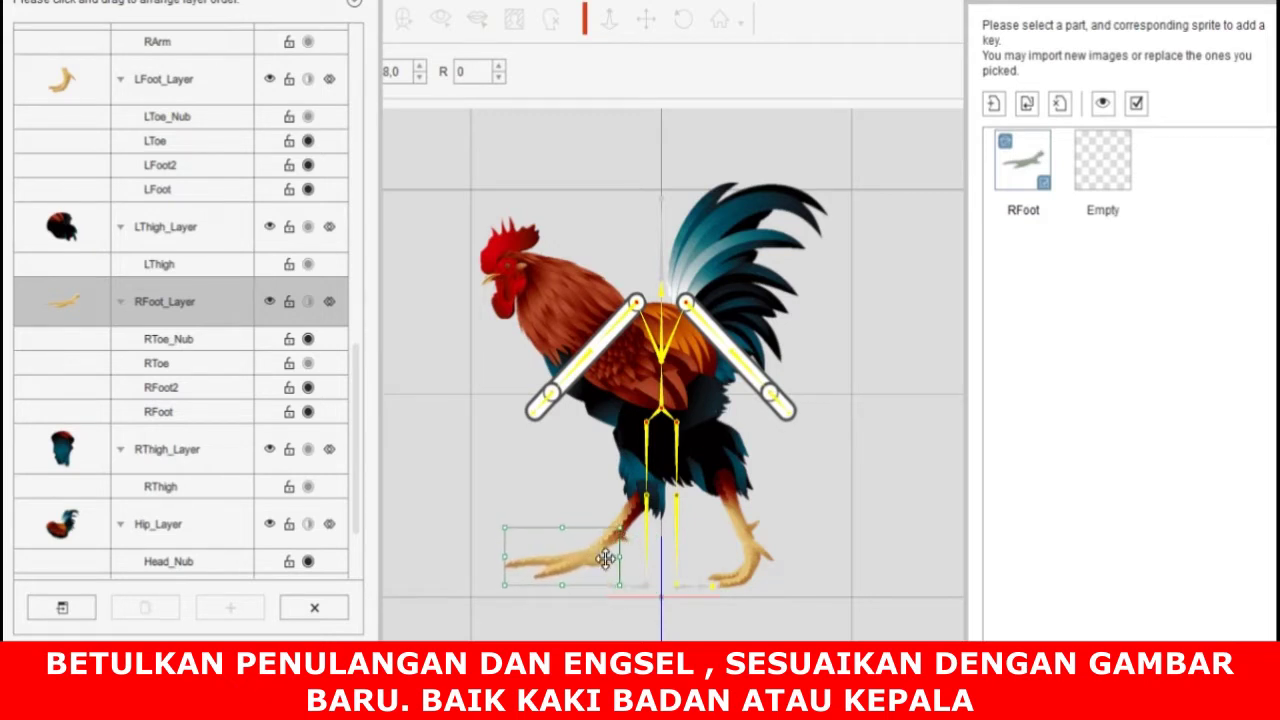
# Step: Hide the left arm and left hand sprites of the dummy
pyautogui.click(864, 476)
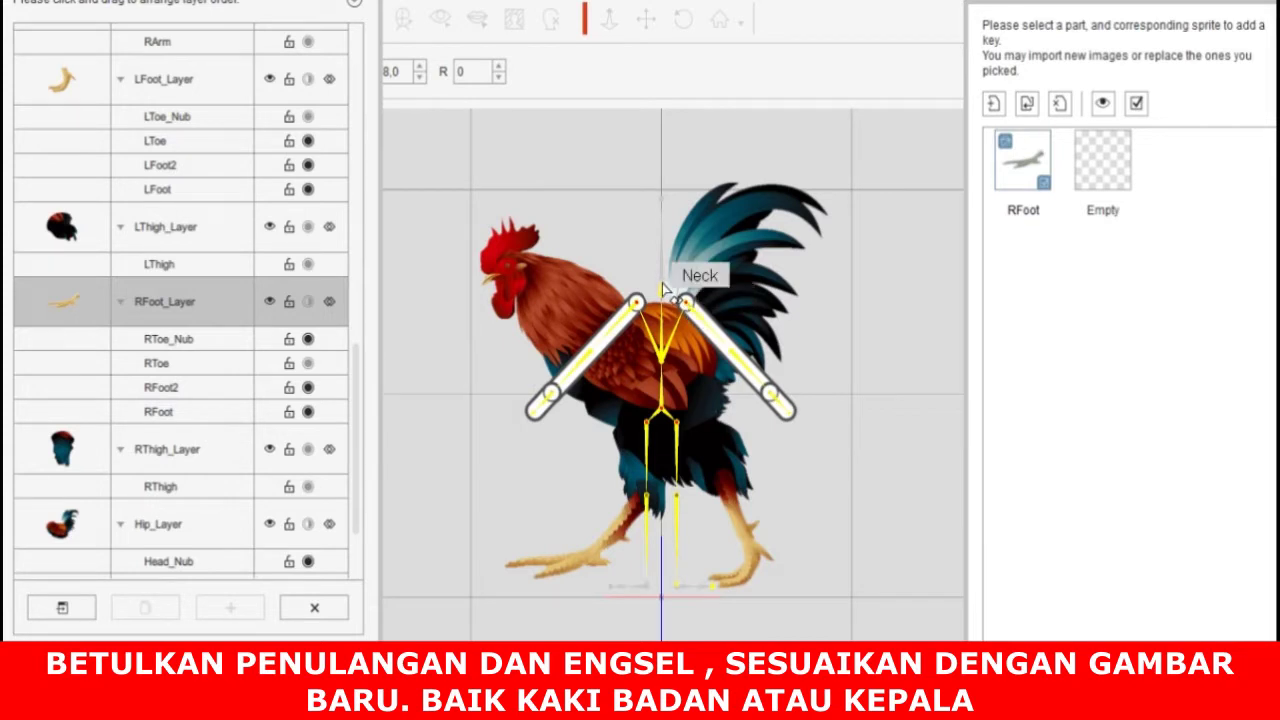
pyautogui.click(712, 333)
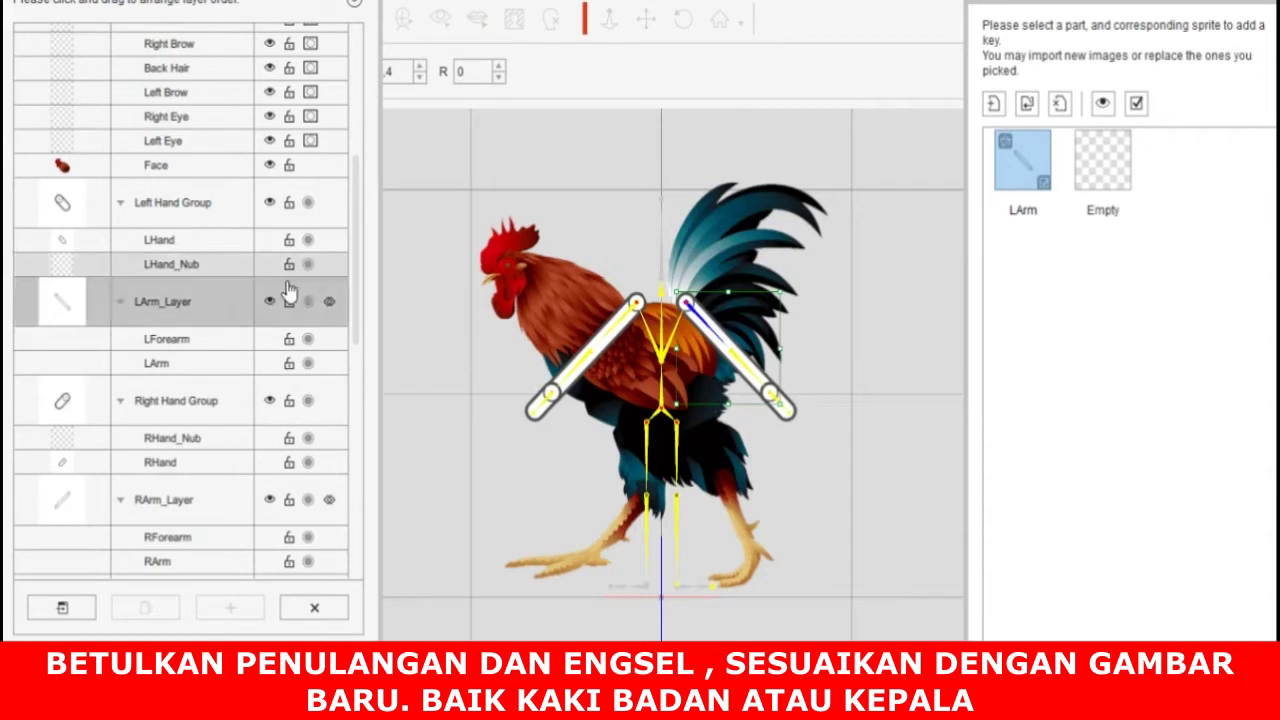
pyautogui.click(270, 301)
pyautogui.click(777, 400)
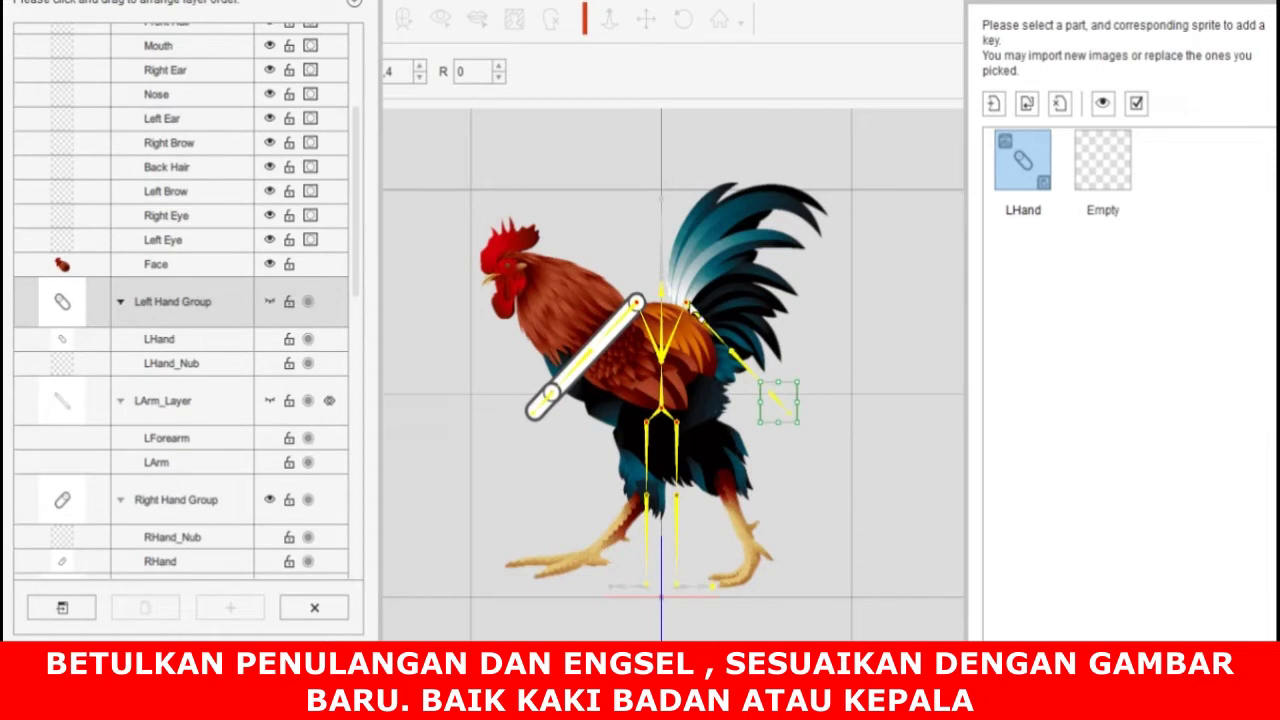
# Step: Hide the right arm and right hand sprites of the dummy
pyautogui.click(694, 312)
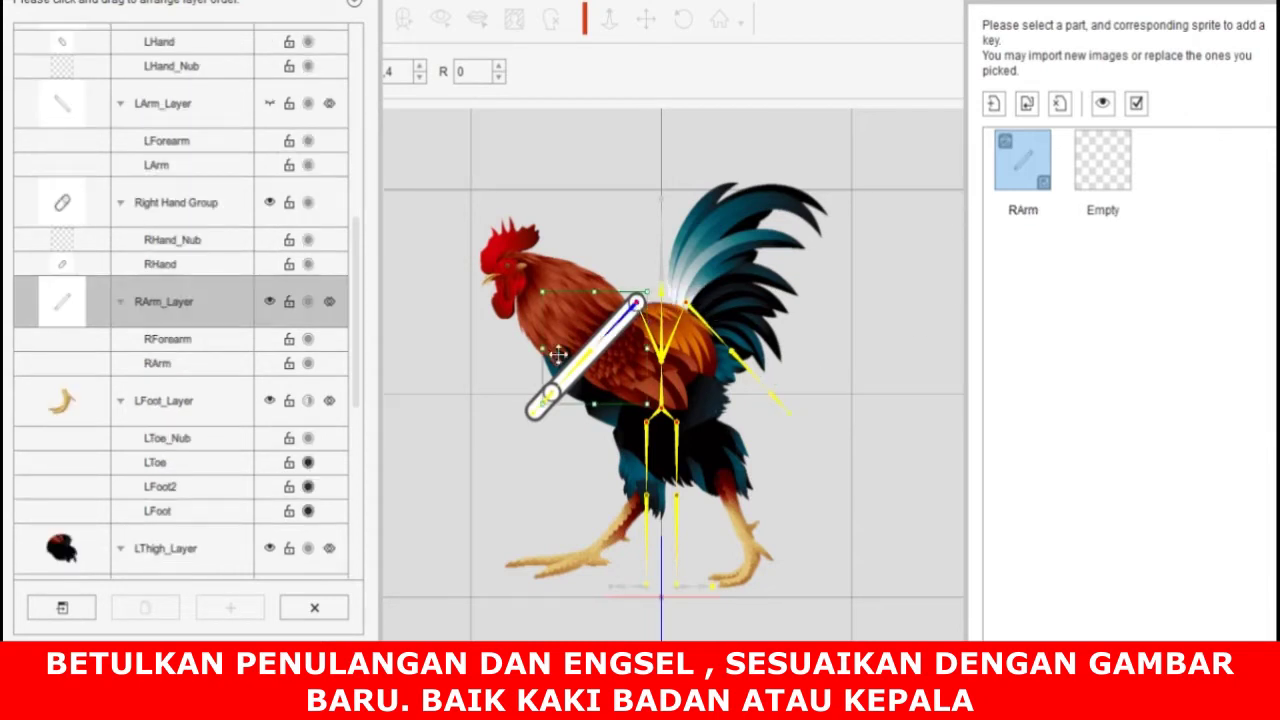
pyautogui.click(270, 301)
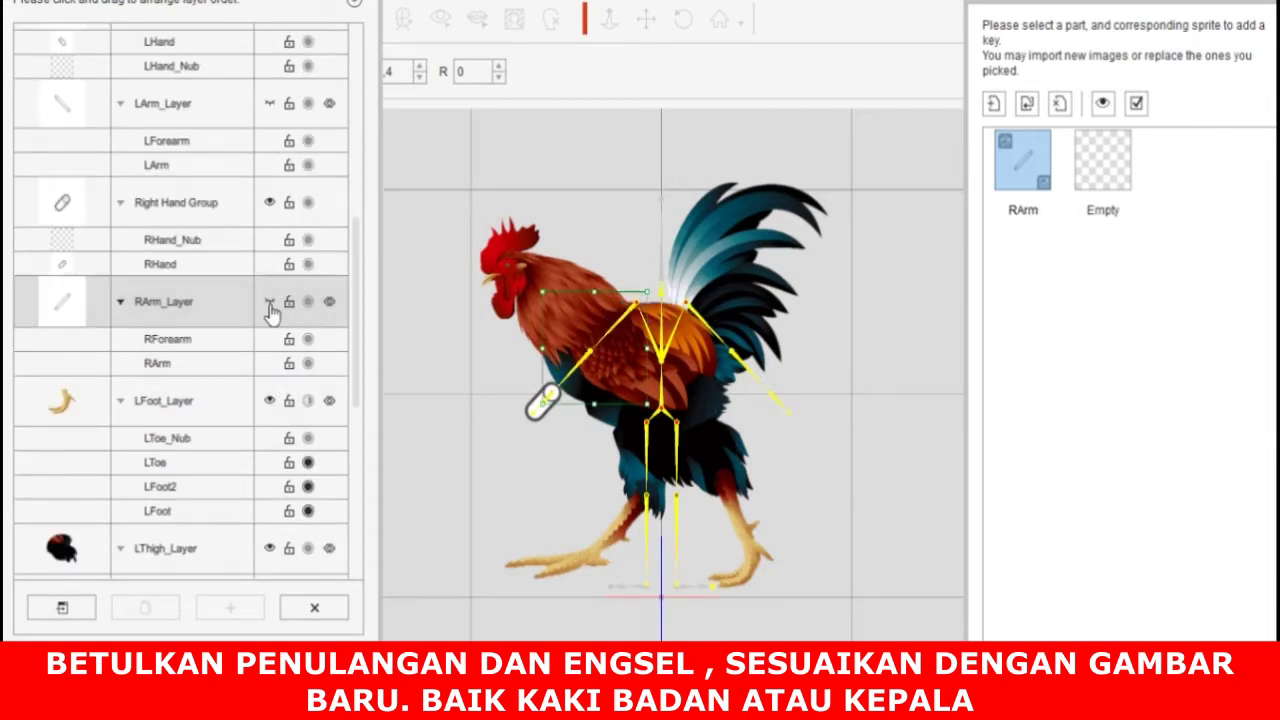
pyautogui.click(538, 400)
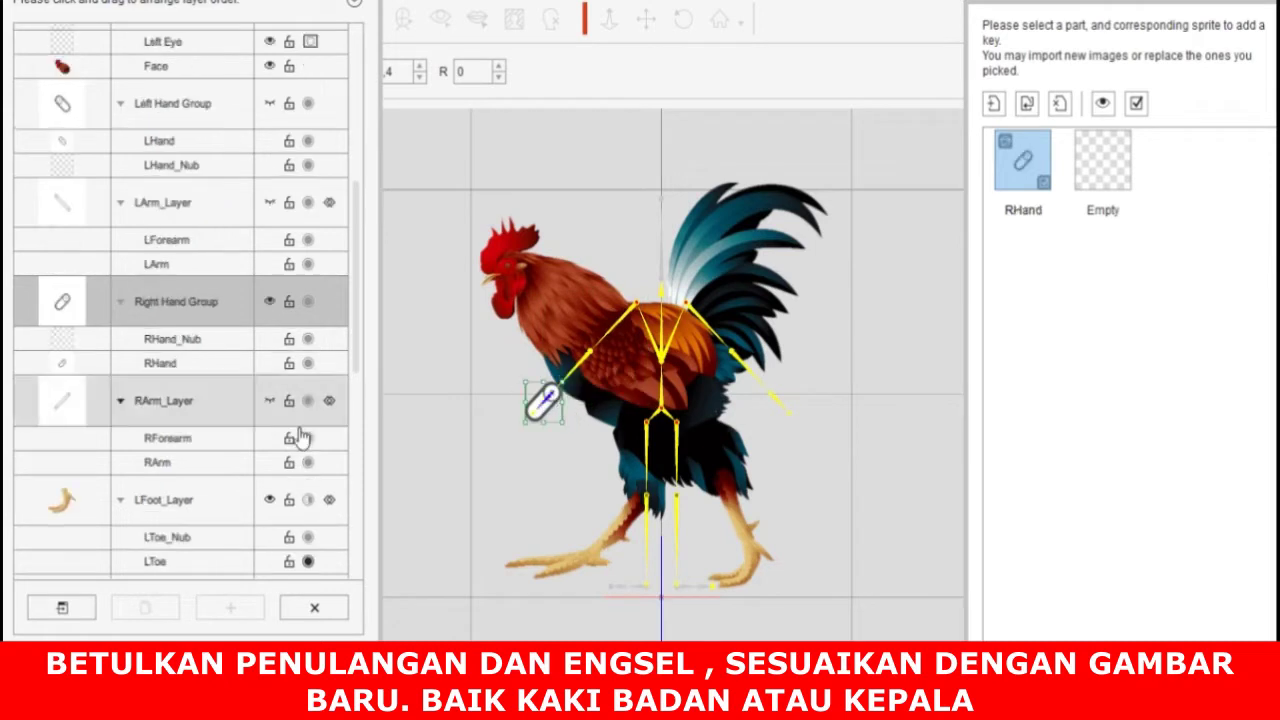
pyautogui.click(270, 301)
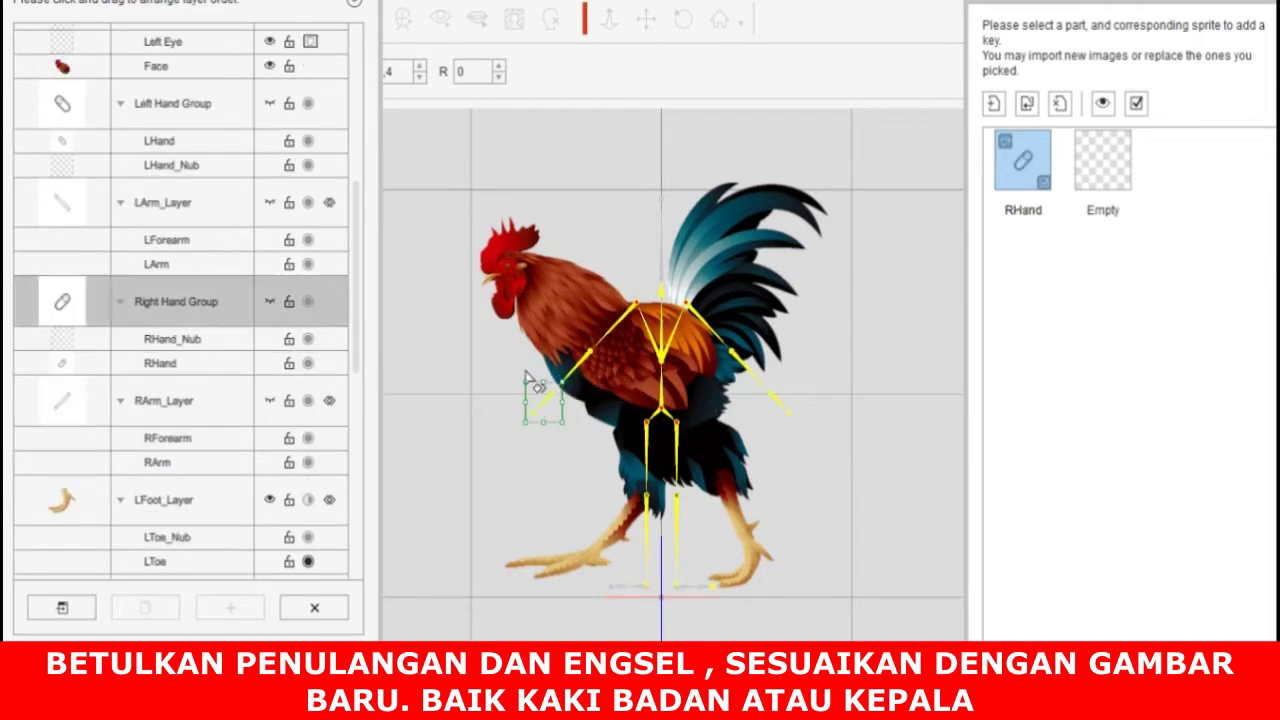
# Step: Open the Bone Editor and move the neck bone forward onto the rooster's neck
pyautogui.click(668, 303)
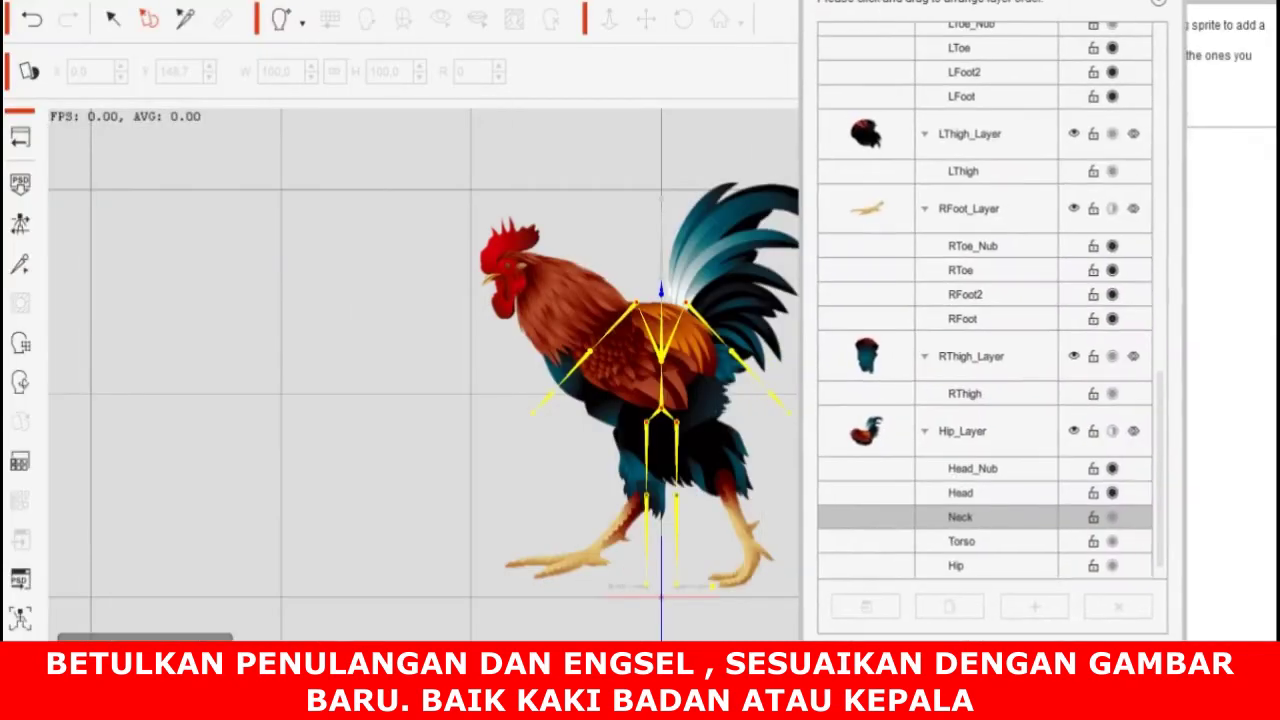
pyautogui.click(20, 263)
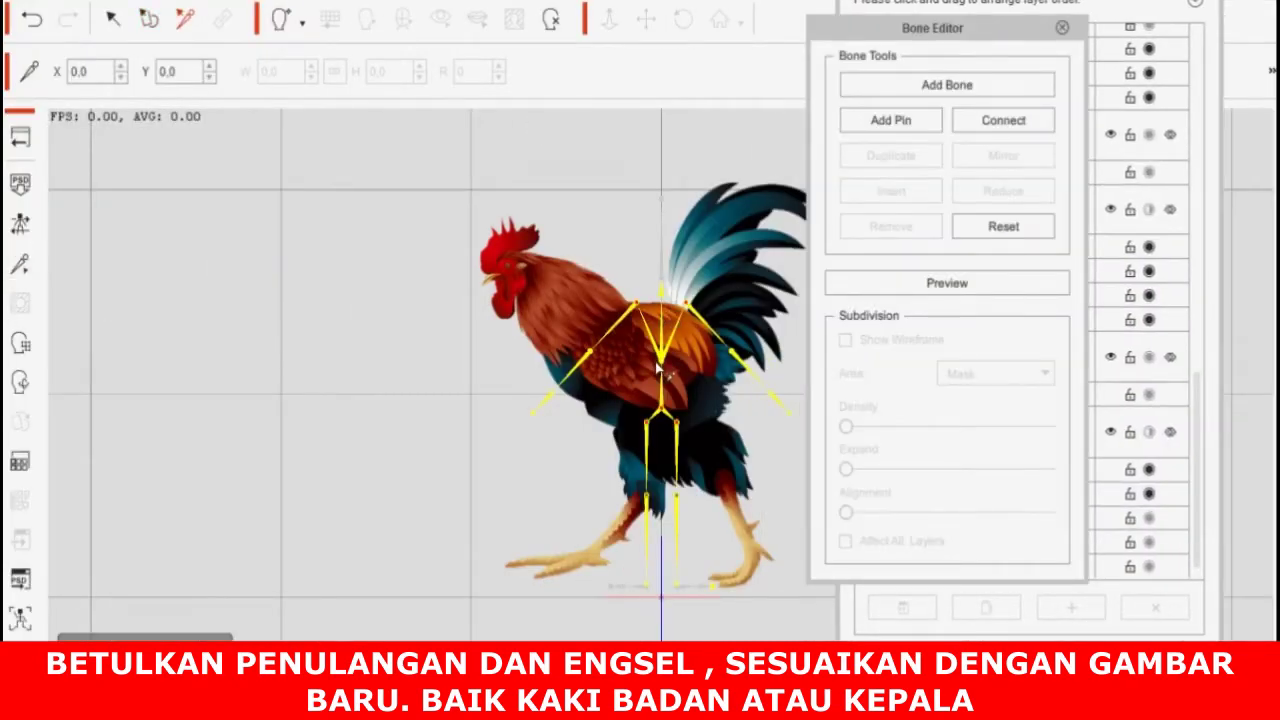
pyautogui.click(661, 291)
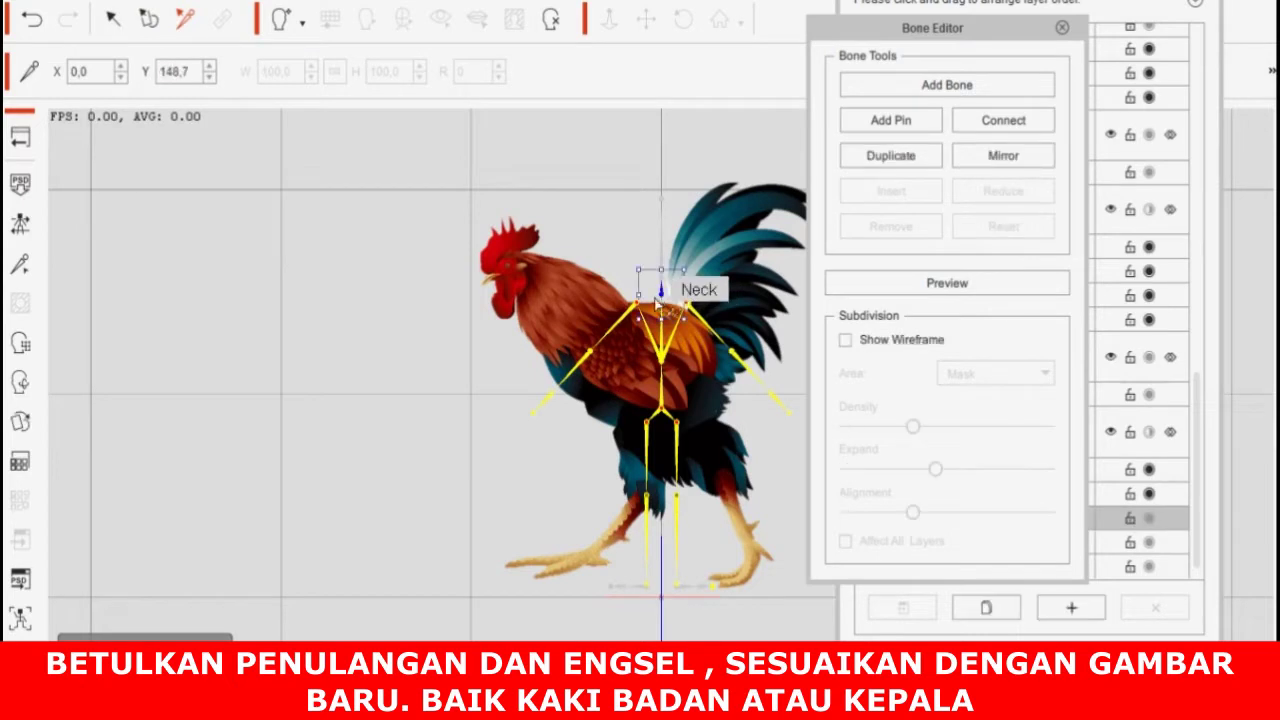
pyautogui.moveTo(661, 291); pyautogui.dragTo(605, 245)
pyautogui.click(614, 200)
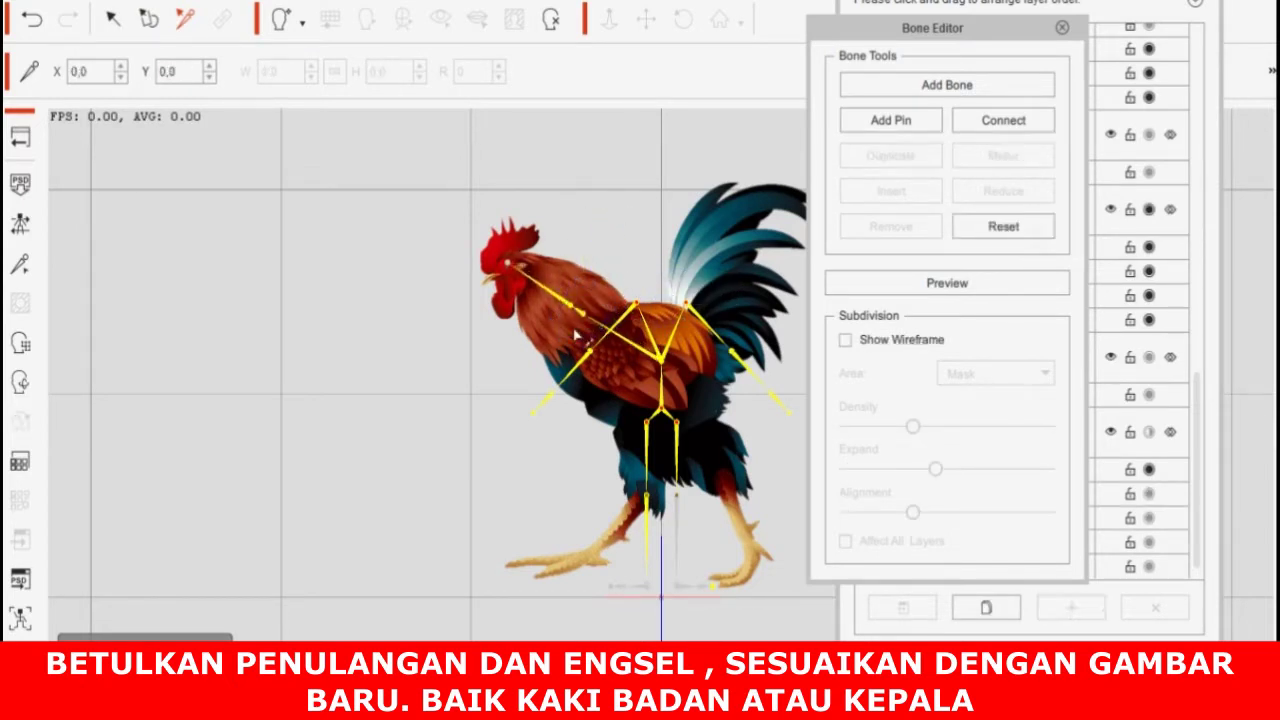
# Step: Move the head bone forward to the rooster's throat and rotate it toward the face
pyautogui.moveTo(570, 312); pyautogui.dragTo(527, 287)
pyautogui.click(624, 272)
pyautogui.click(574, 311)
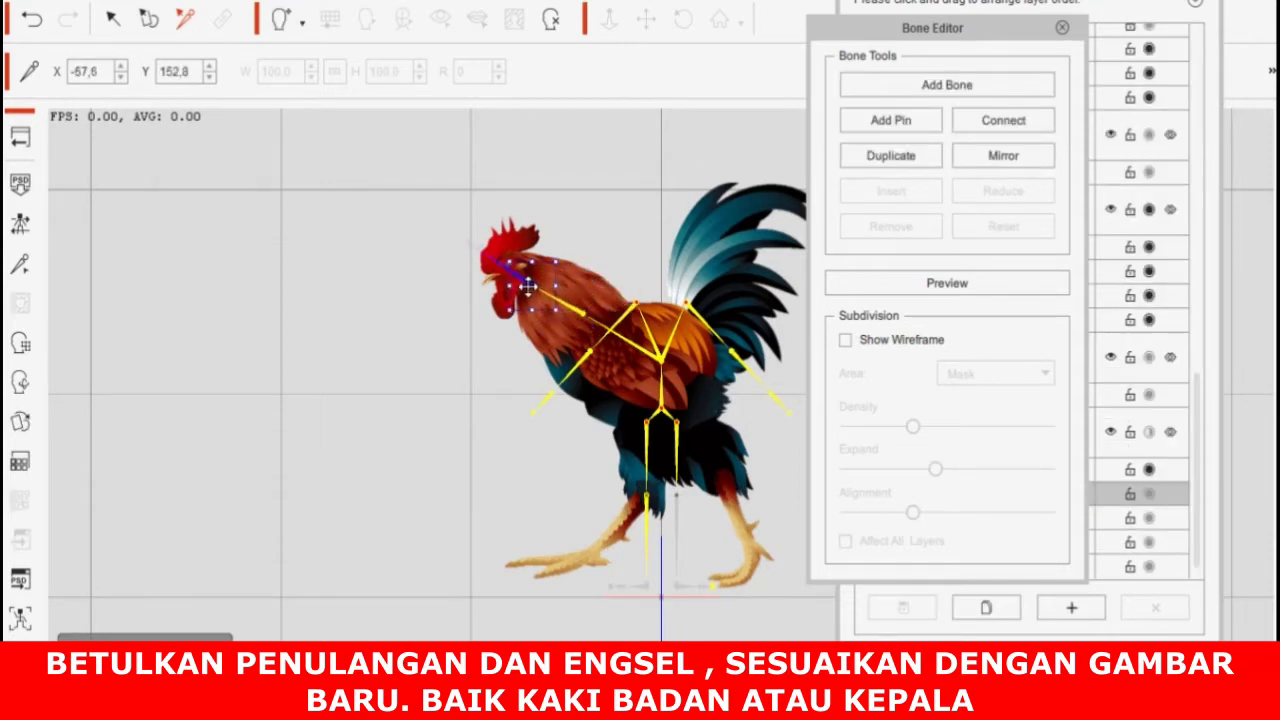
pyautogui.click(485, 196)
pyautogui.moveTo(471, 246); pyautogui.dragTo(505, 267)
pyautogui.click(575, 210)
pyautogui.click(548, 286)
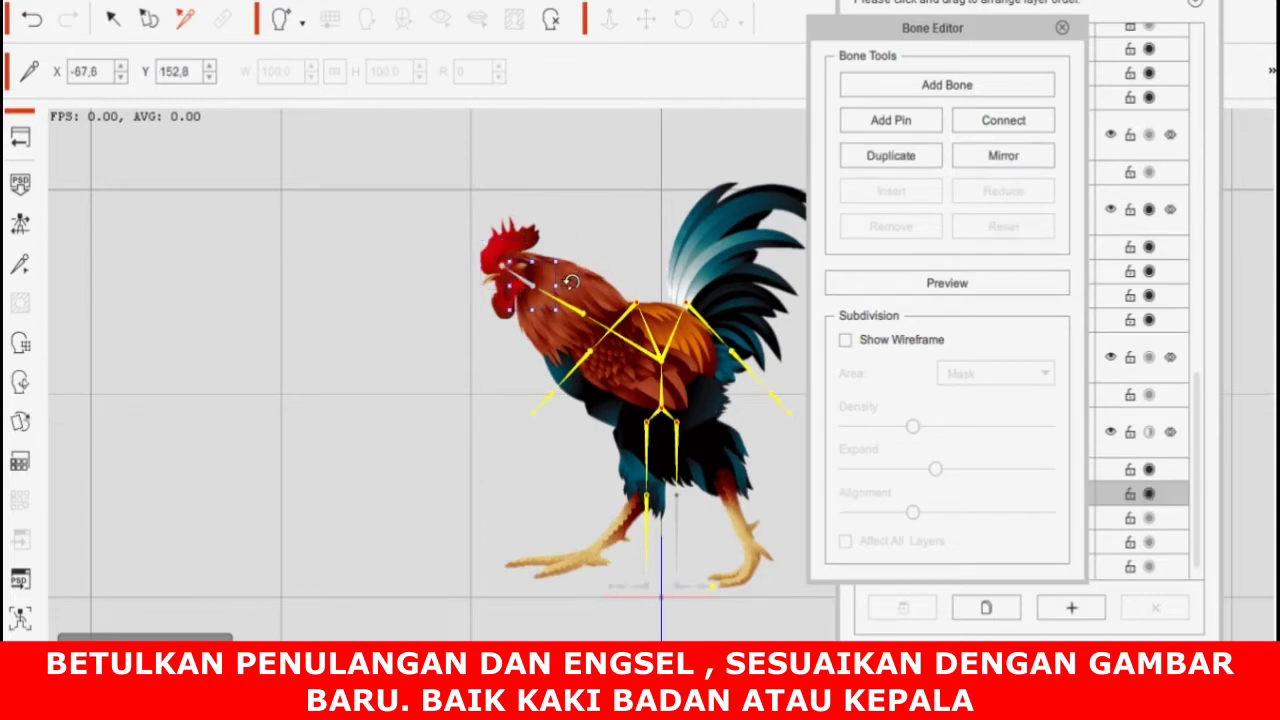
# Step: Shift the neck joint back to the base of the rooster's neck and place the head joint mid-neck
pyautogui.click(604, 285)
pyautogui.click(584, 313)
pyautogui.moveTo(595, 316)
pyautogui.mouseDown()
pyautogui.moveTo(609, 333)
pyautogui.moveTo(572, 311)
pyautogui.mouseUp()
pyautogui.click(575, 248)
pyautogui.click(558, 306)
pyautogui.click(585, 243)
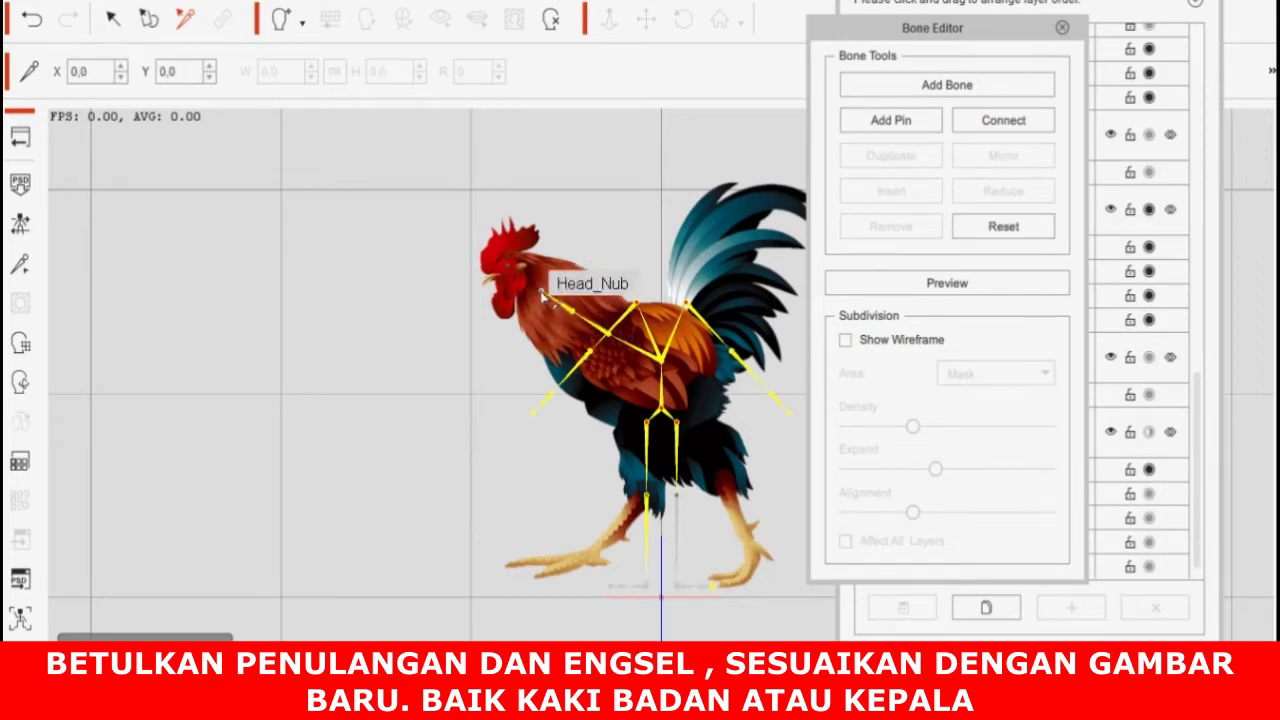
# Step: Move the Head_Nub bone to the rooster's face beside the eye
pyautogui.click(545, 293)
pyautogui.click(545, 293)
pyautogui.moveTo(541, 292); pyautogui.dragTo(514, 274)
pyautogui.click(583, 235)
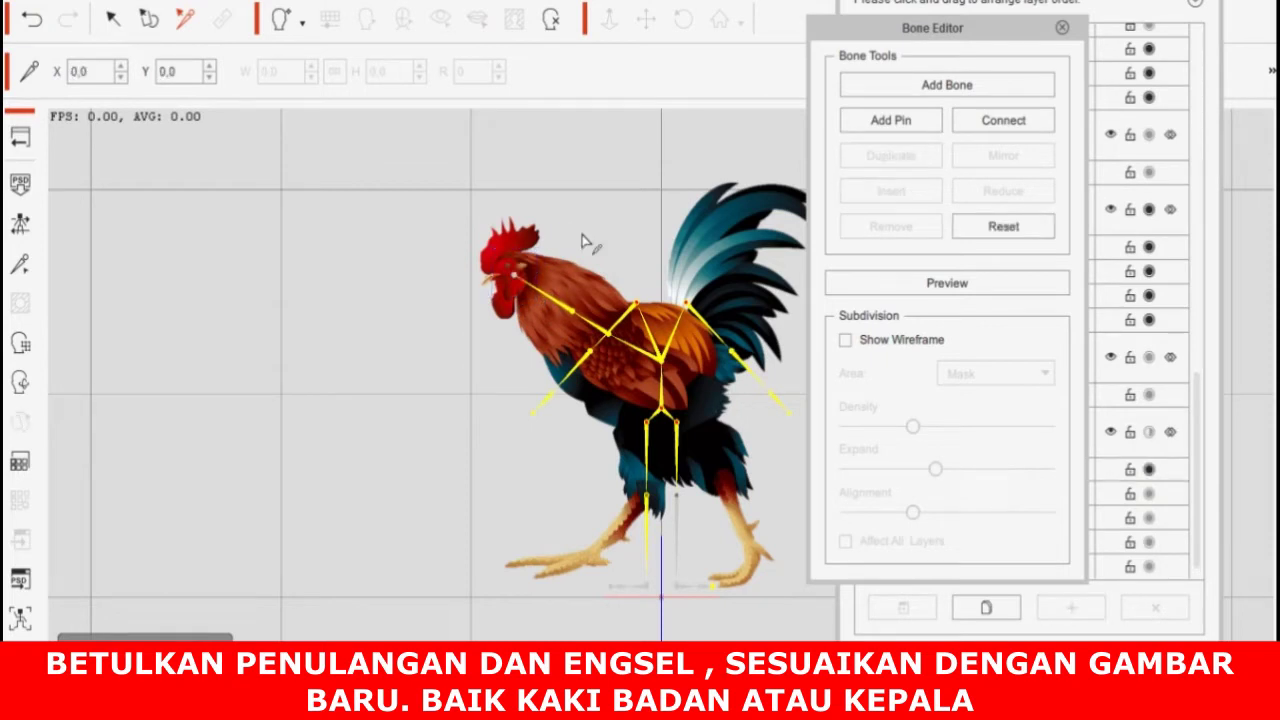
pyautogui.click(596, 306)
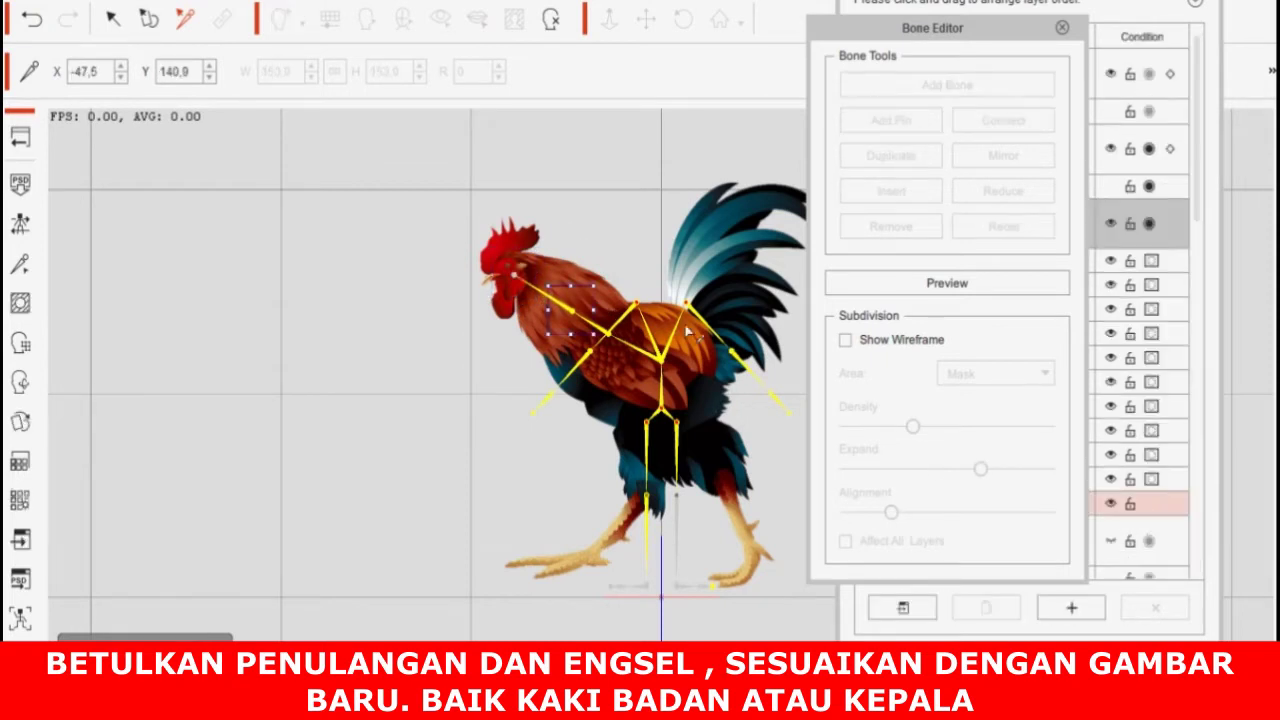
# Step: Rotate the left arm bone upward and draw its forearm and hand bones in along the tail feathers
pyautogui.click(685, 290)
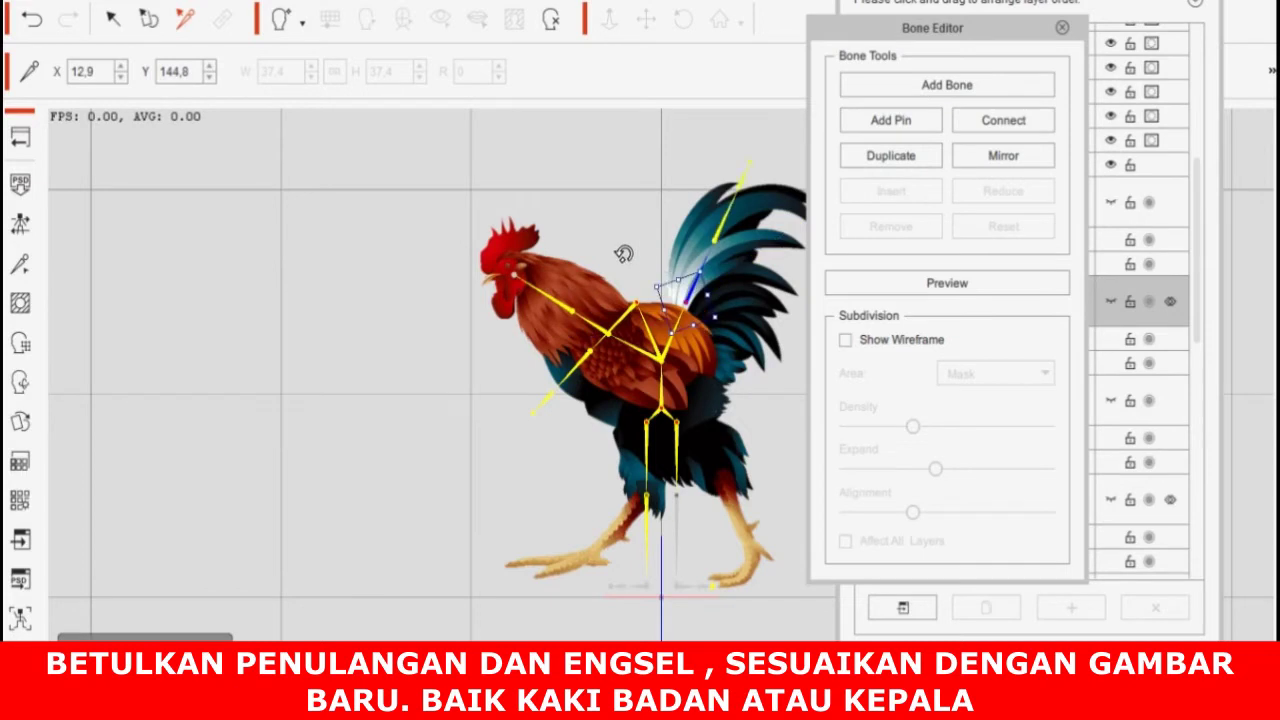
pyautogui.moveTo(724, 265); pyautogui.dragTo(697, 280)
pyautogui.click(722, 236)
pyautogui.moveTo(722, 227); pyautogui.dragTo(713, 246)
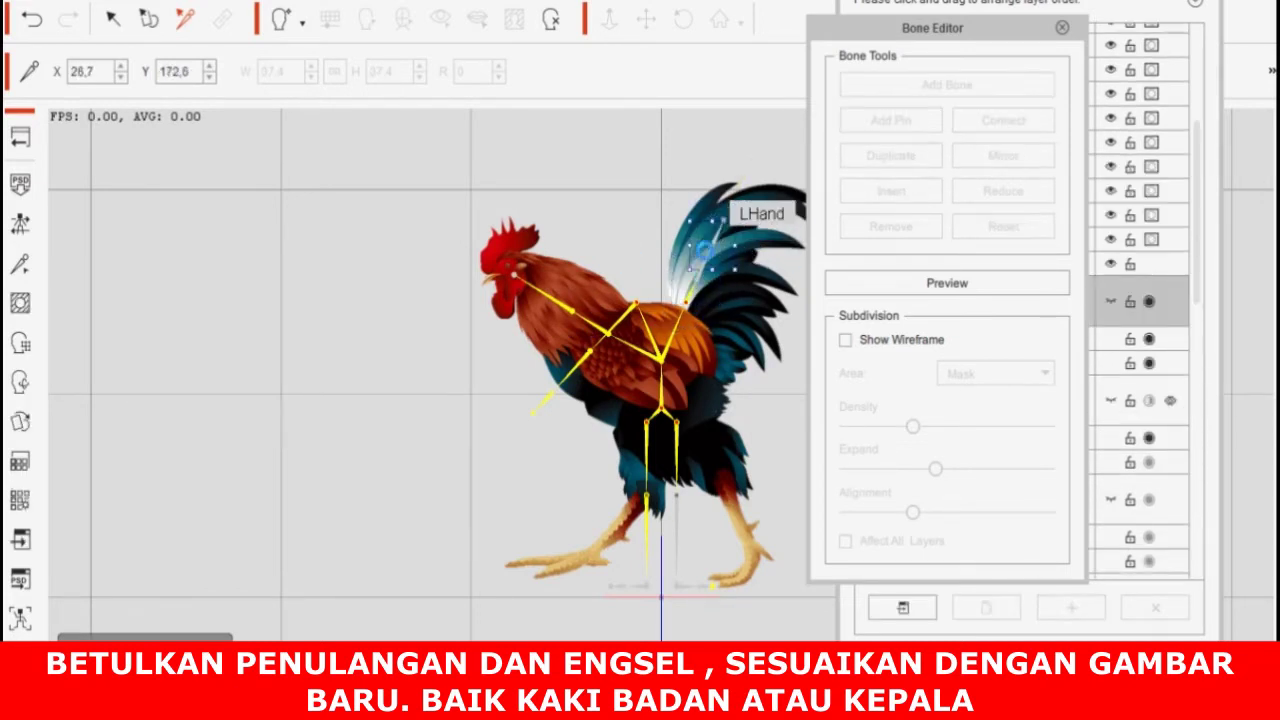
# Step: Rotate the right arm bone forward toward the head and move its forearm joint close to the shoulder
pyautogui.click(640, 312)
pyautogui.click(578, 290)
pyautogui.click(637, 301)
pyautogui.click(578, 290)
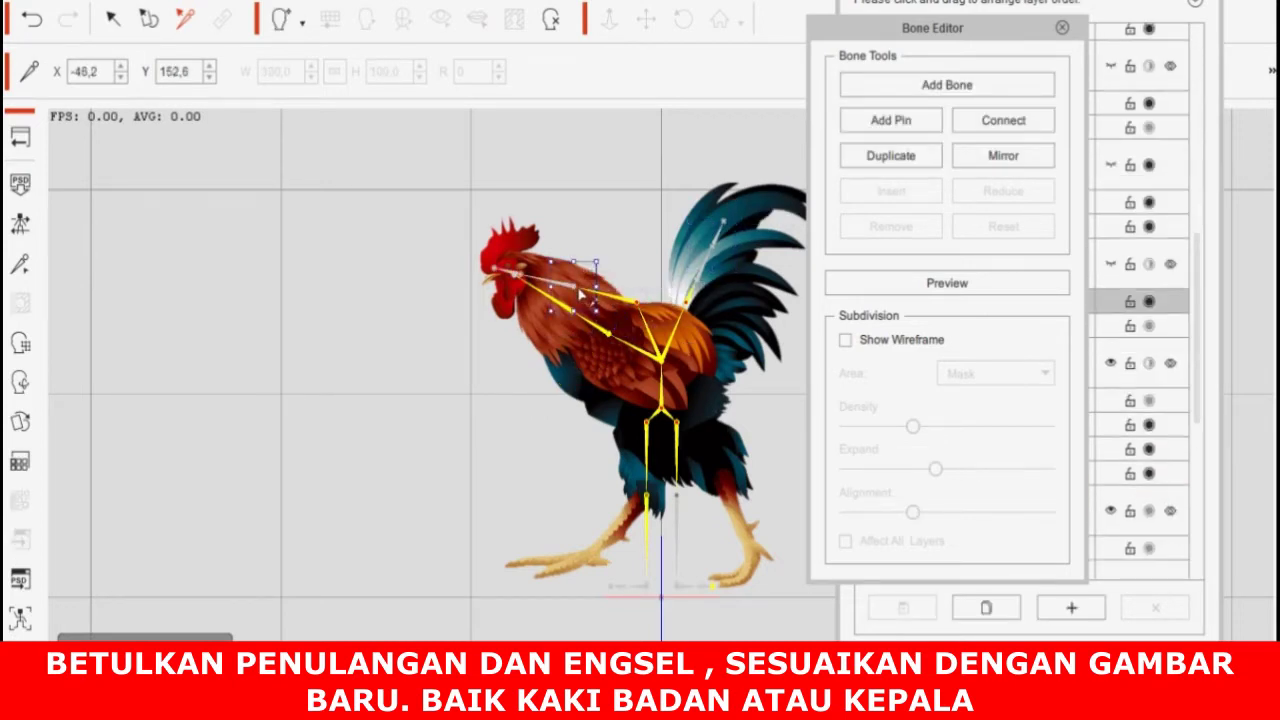
pyautogui.moveTo(577, 284); pyautogui.dragTo(614, 302)
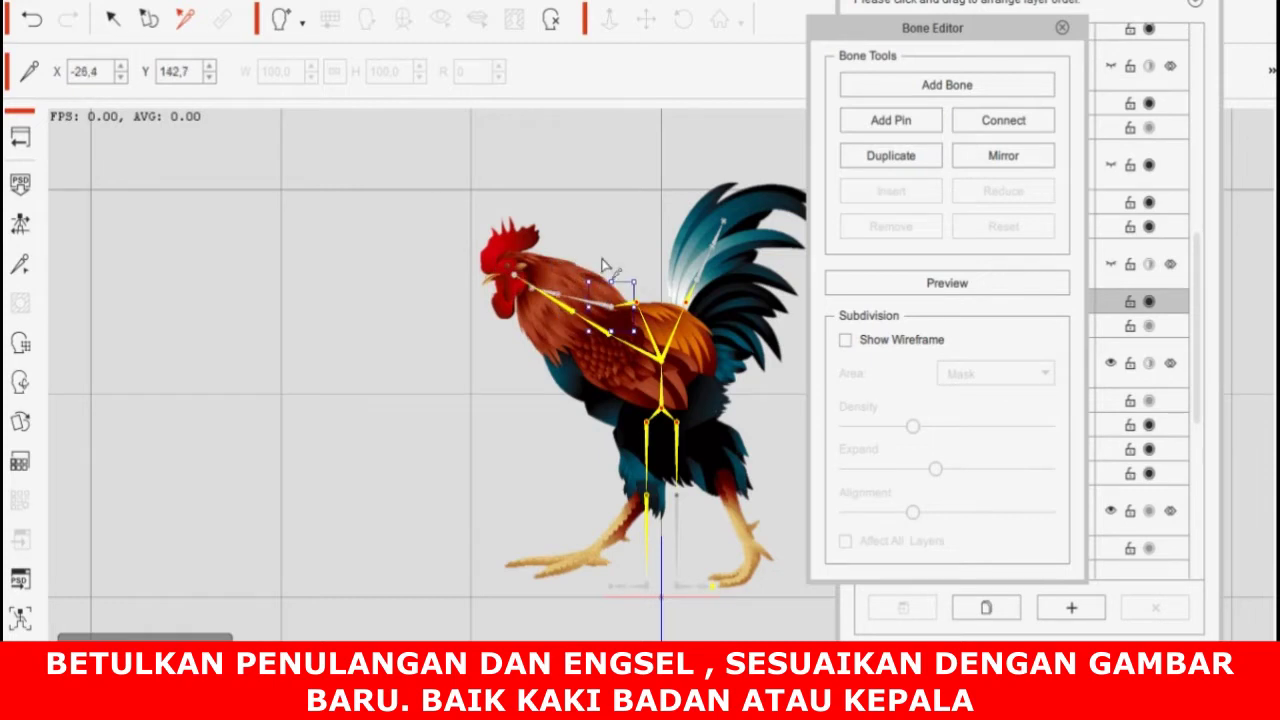
pyautogui.click(603, 266)
# Step: Move the left thigh bone to the top of the rear leg, rotate it along the leg, and fit the knee joint
pyautogui.moveTo(660, 412); pyautogui.dragTo(703, 402)
pyautogui.click(760, 403)
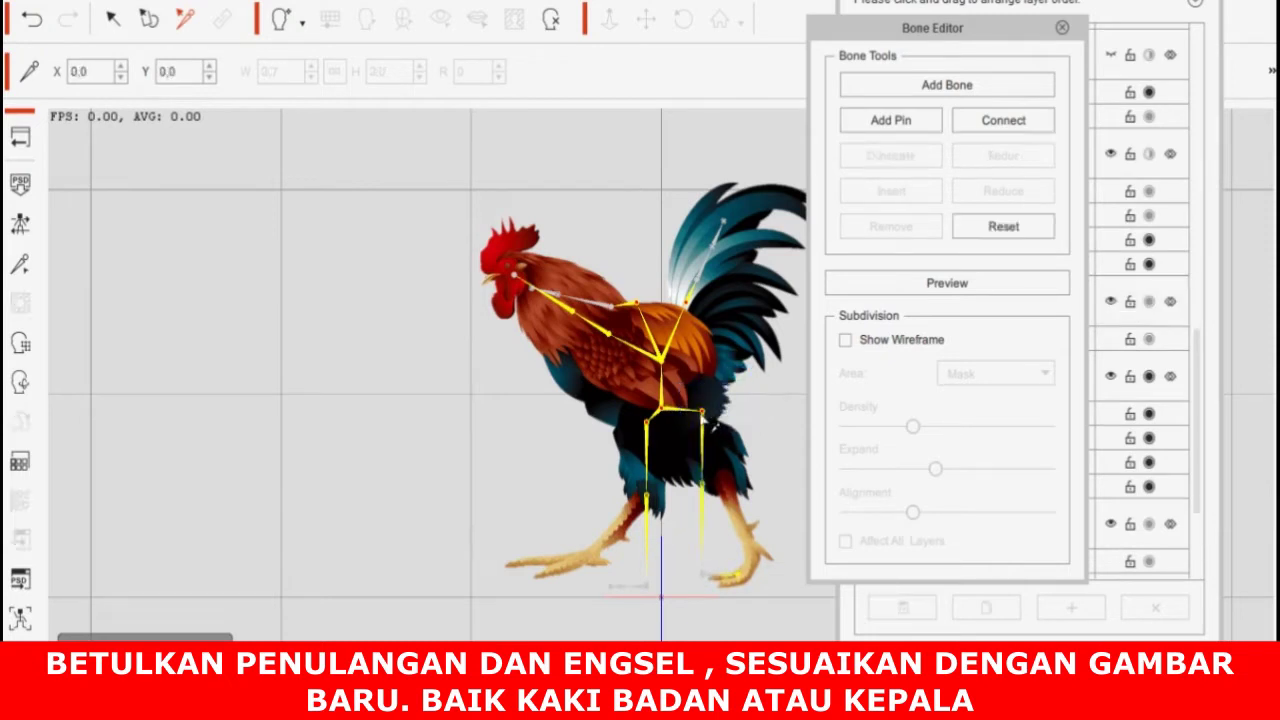
pyautogui.click(703, 411)
pyautogui.moveTo(740, 405)
pyautogui.mouseDown()
pyautogui.moveTo(740, 386)
pyautogui.moveTo(752, 396)
pyautogui.mouseUp()
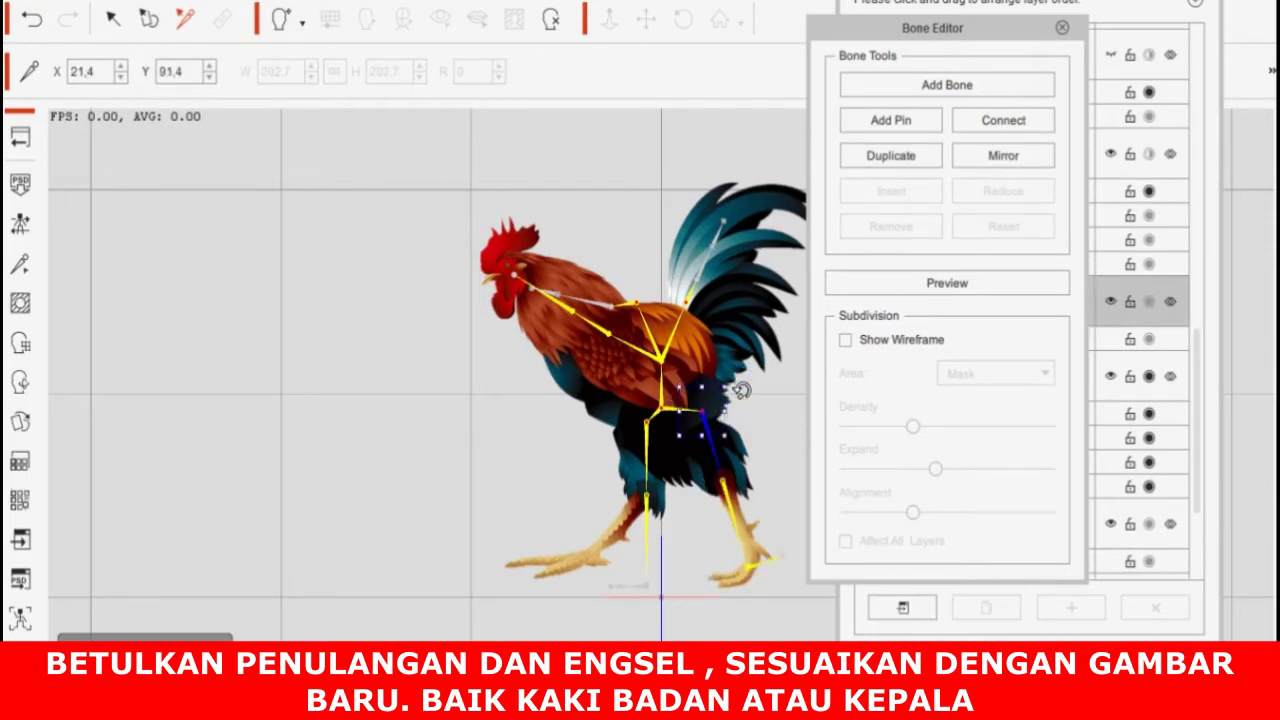
pyautogui.click(723, 481)
pyautogui.moveTo(723, 481); pyautogui.dragTo(722, 475)
pyautogui.click(761, 428)
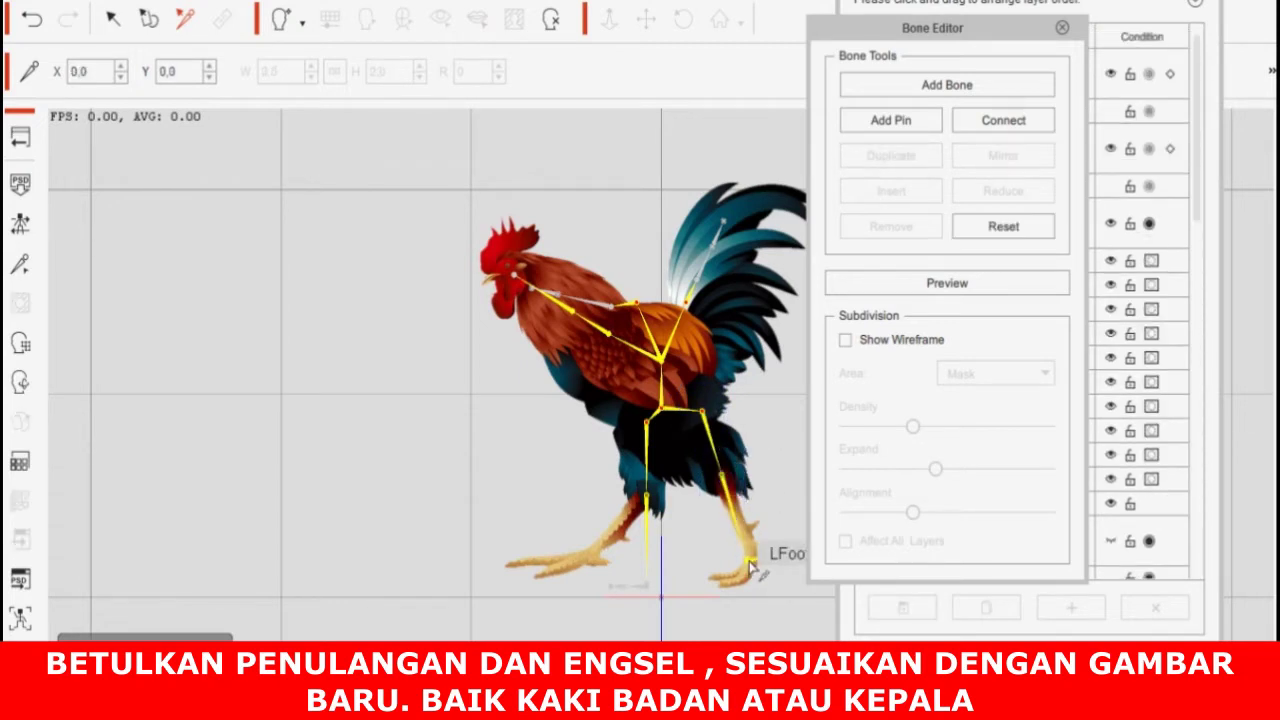
# Step: Move the left foot bone up to the ankle of the rear leg
pyautogui.click(750, 566)
pyautogui.moveTo(750, 566)
pyautogui.mouseDown()
pyautogui.moveTo(756, 554)
pyautogui.moveTo(761, 570)
pyautogui.mouseUp()
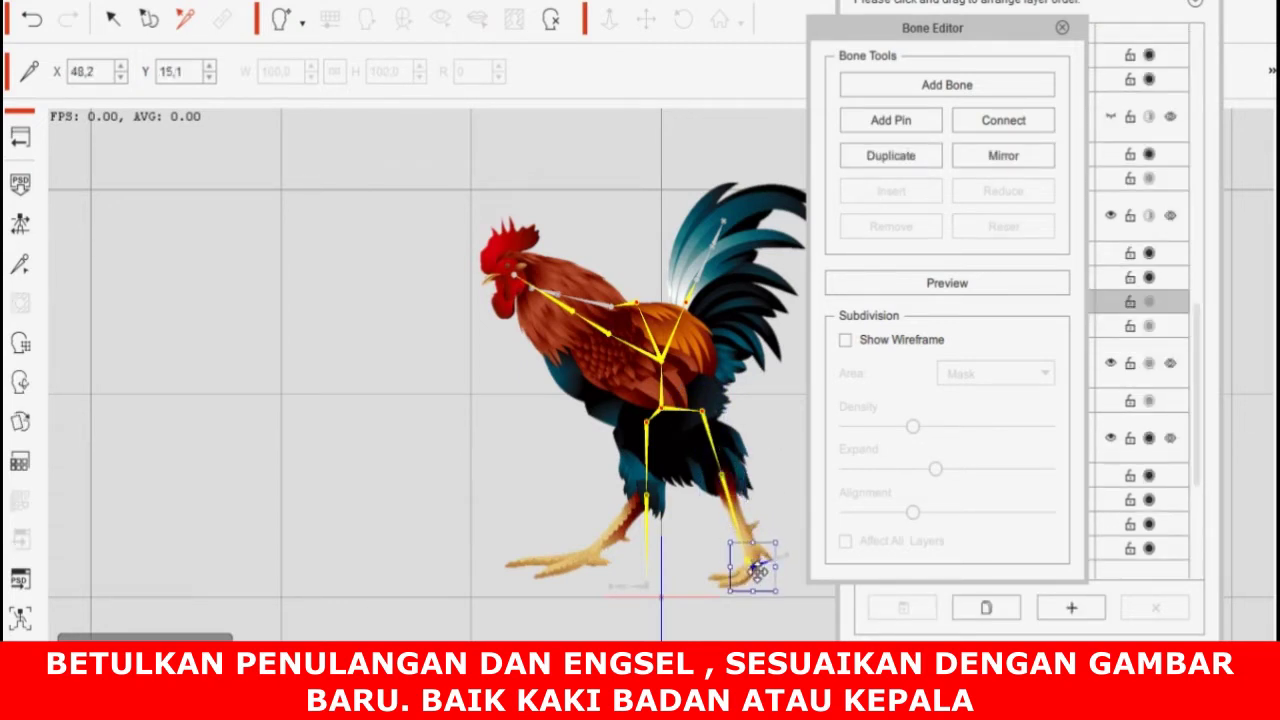
pyautogui.click(777, 507)
pyautogui.click(752, 568)
pyautogui.moveTo(752, 568); pyautogui.dragTo(744, 536)
pyautogui.click(777, 484)
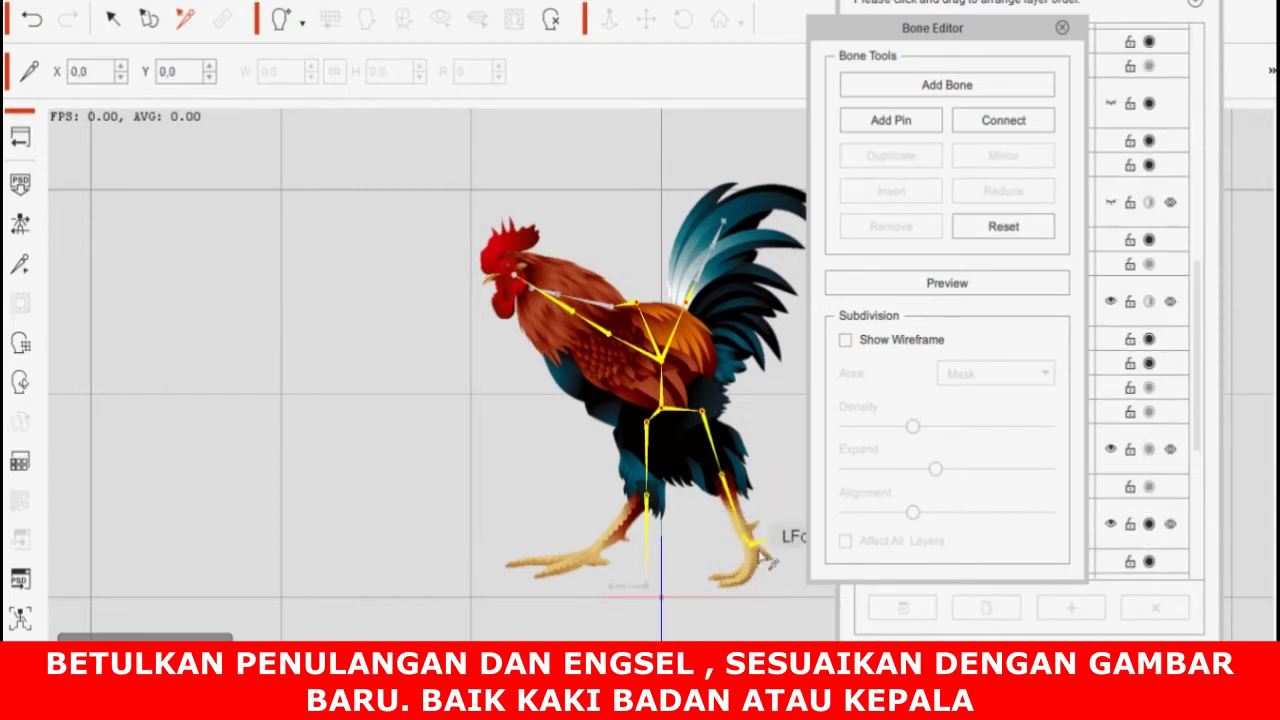
# Step: Rotate the left foot bone downward and angle the left toe bone along the rear claw
pyautogui.click(763, 557)
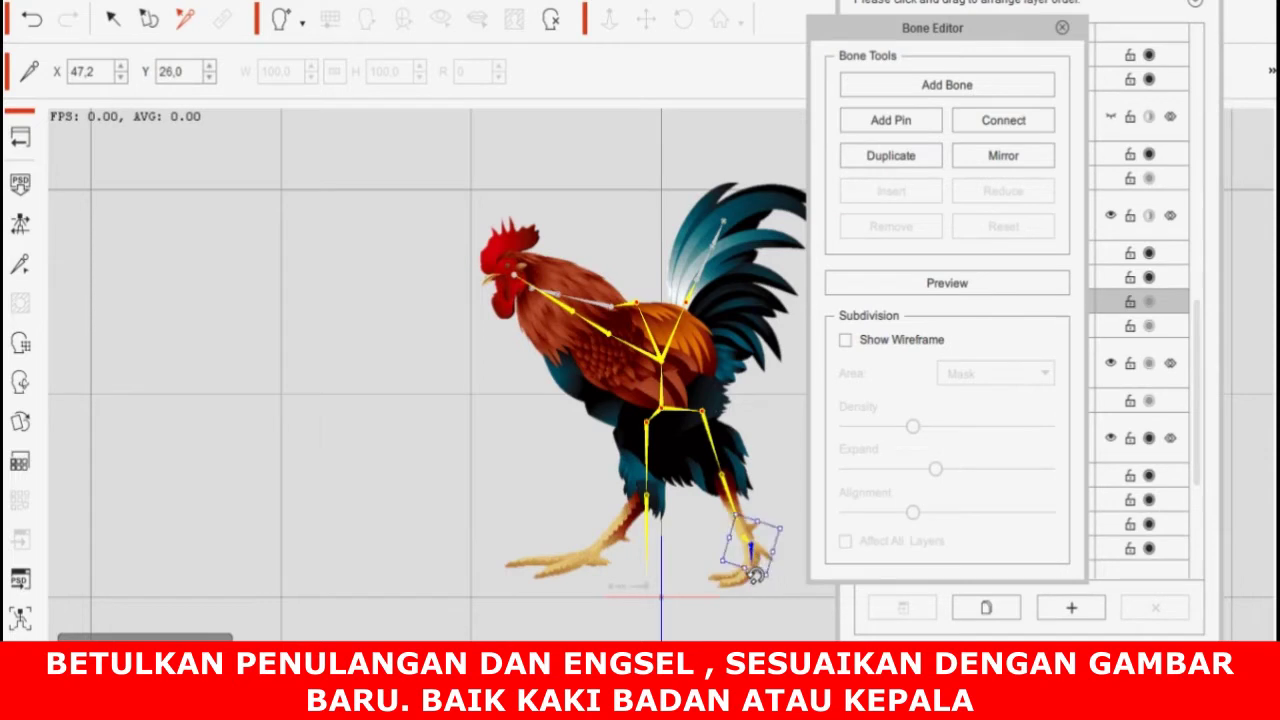
pyautogui.click(766, 541)
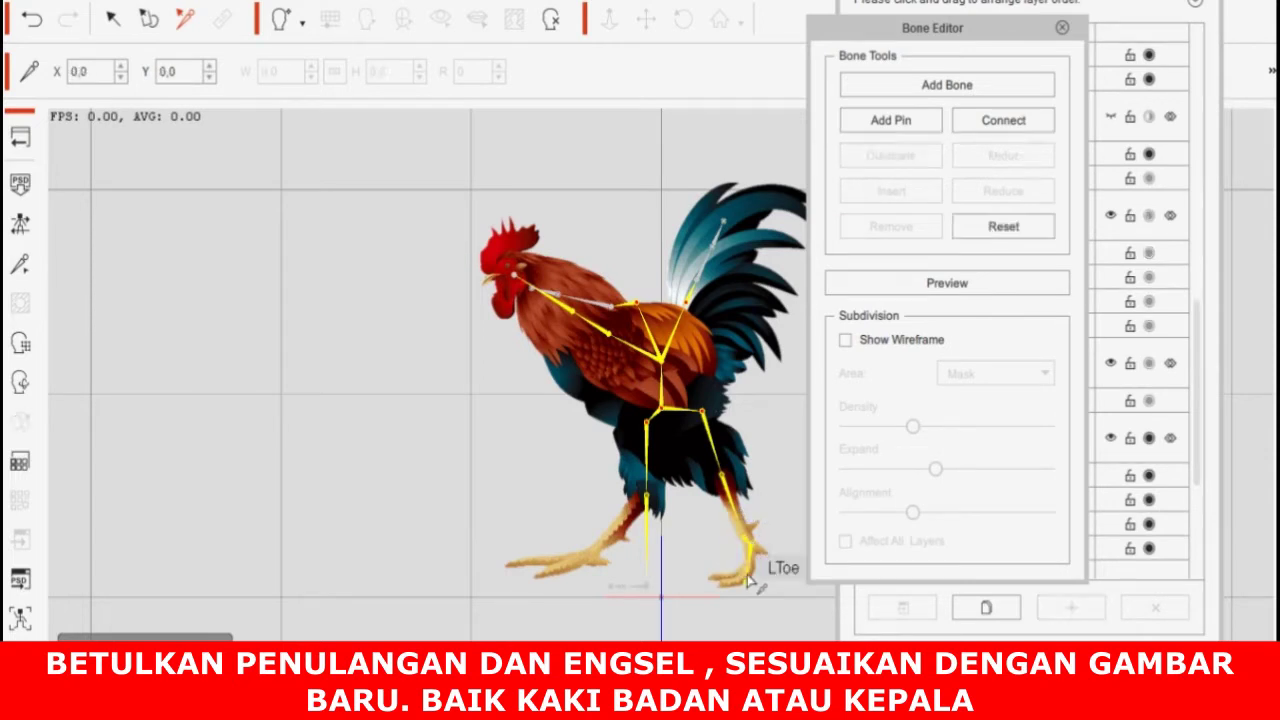
pyautogui.click(745, 578)
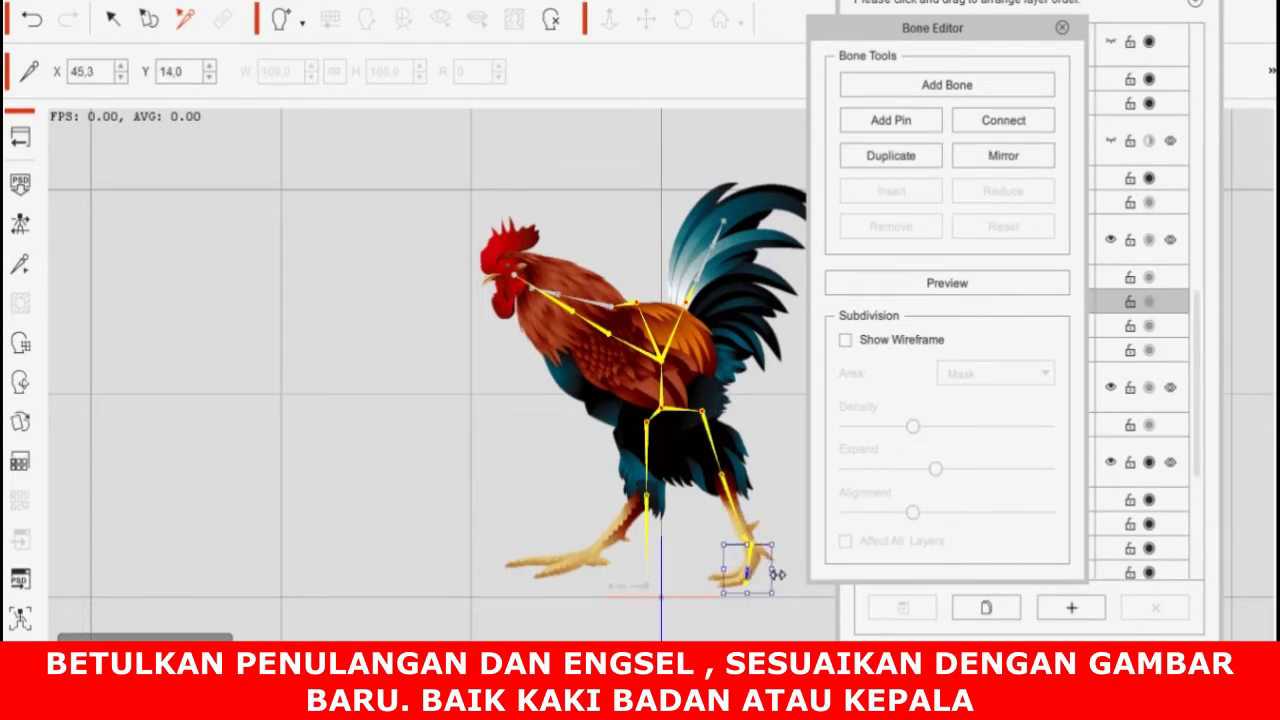
pyautogui.moveTo(787, 569); pyautogui.dragTo(776, 603)
pyautogui.click(785, 483)
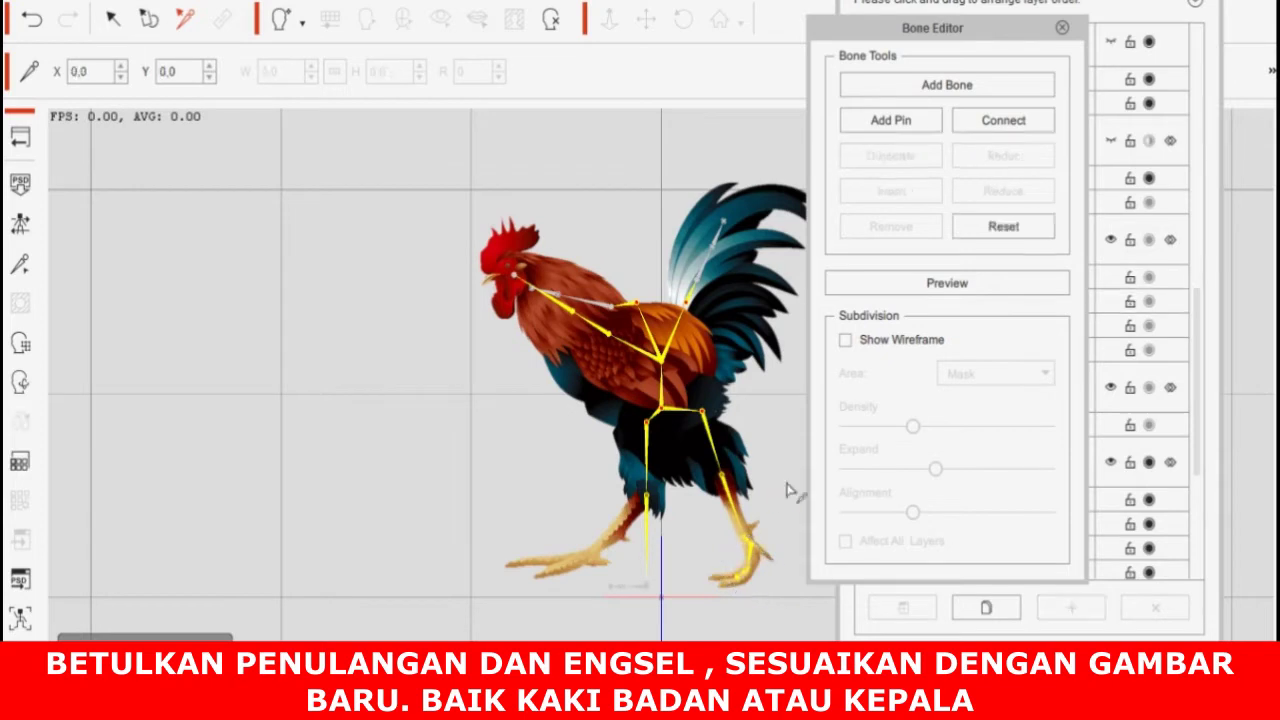
# Step: Rotate the right thigh bone along the front leg, then fit the knee joint and angle the shank toward the front foot
pyautogui.click(651, 432)
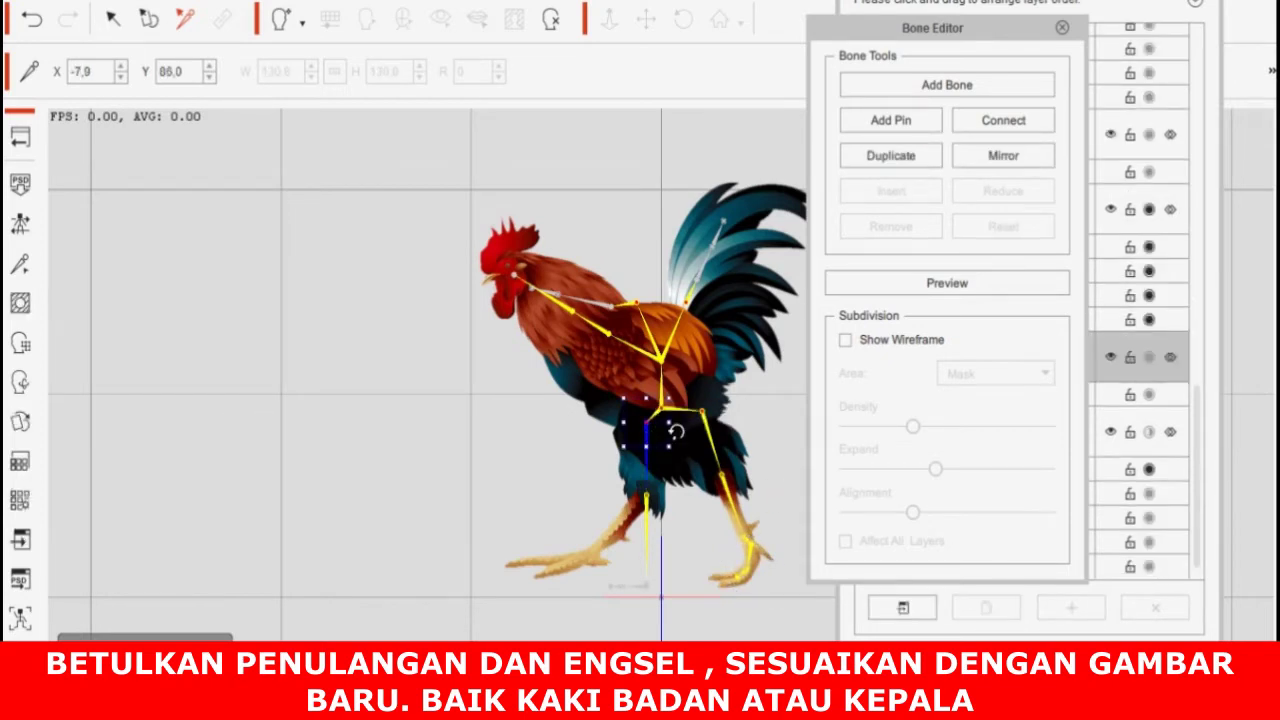
pyautogui.moveTo(650, 424); pyautogui.dragTo(688, 452)
pyautogui.click(549, 464)
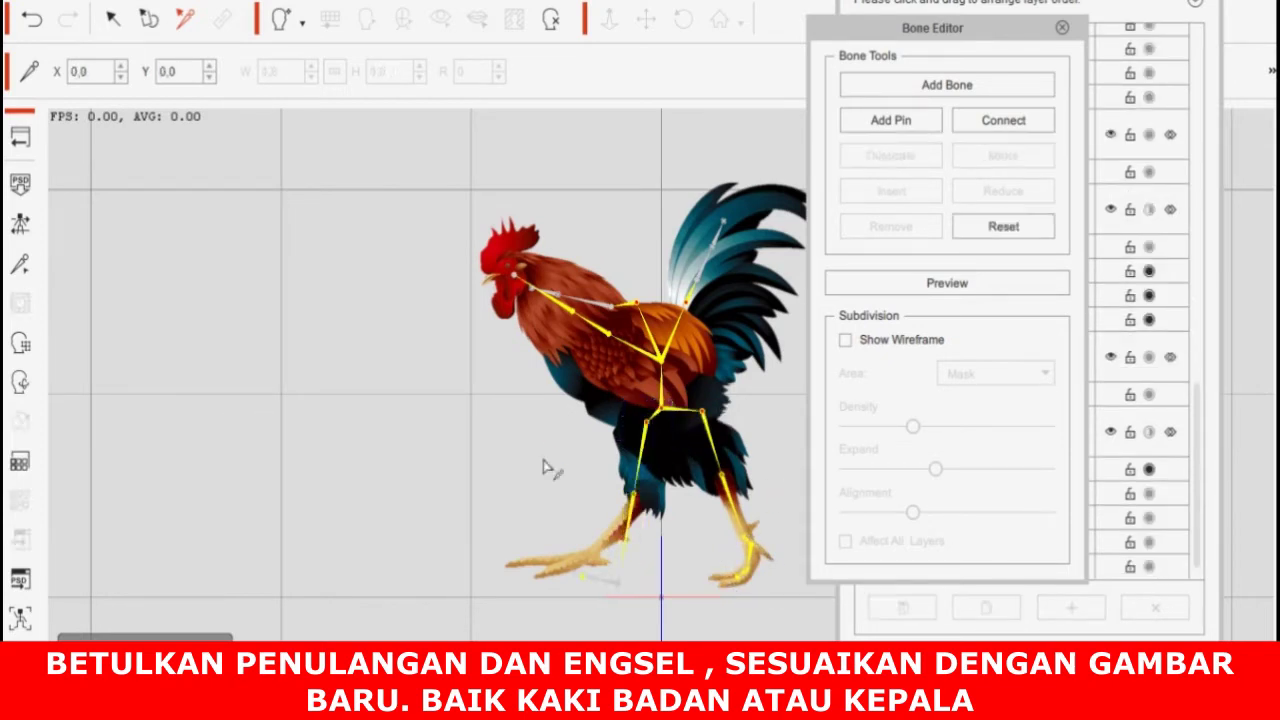
pyautogui.click(635, 495)
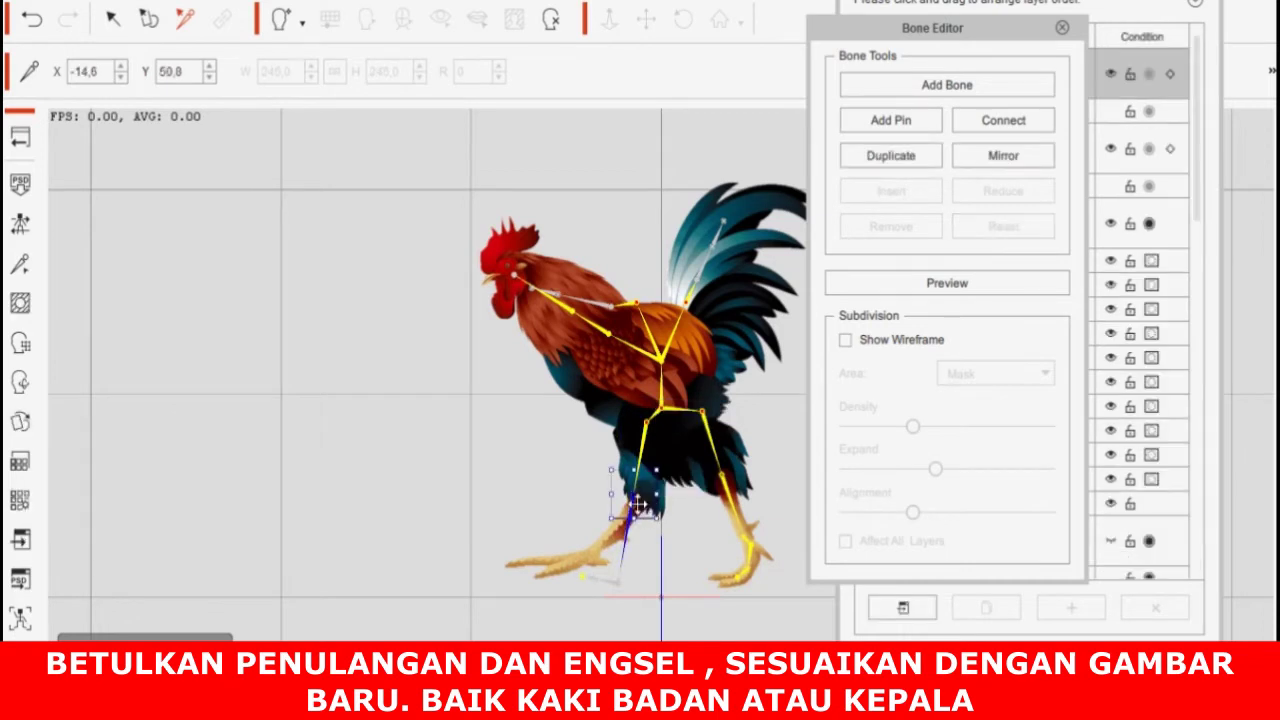
pyautogui.moveTo(635, 495); pyautogui.dragTo(686, 525)
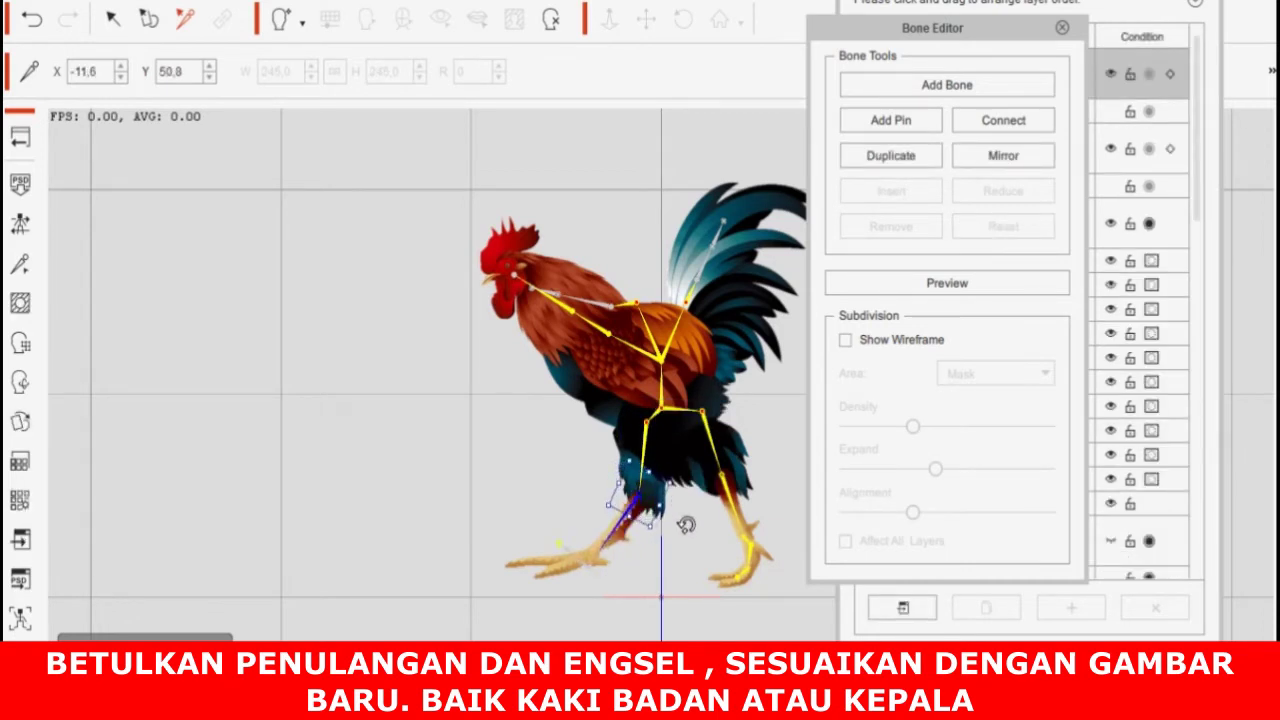
# Step: Move the right foot bone up to the ankle of the front leg
pyautogui.click(591, 580)
pyautogui.click(587, 564)
pyautogui.click(584, 569)
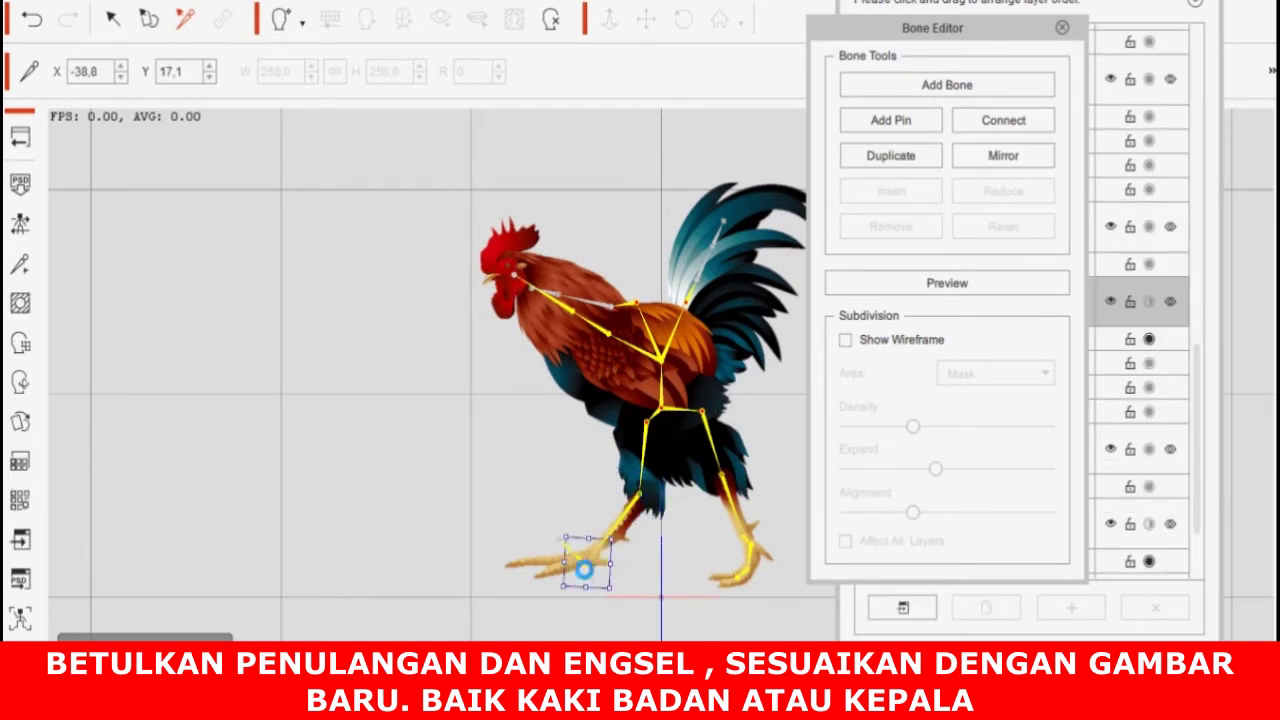
pyautogui.moveTo(587, 570); pyautogui.dragTo(631, 466)
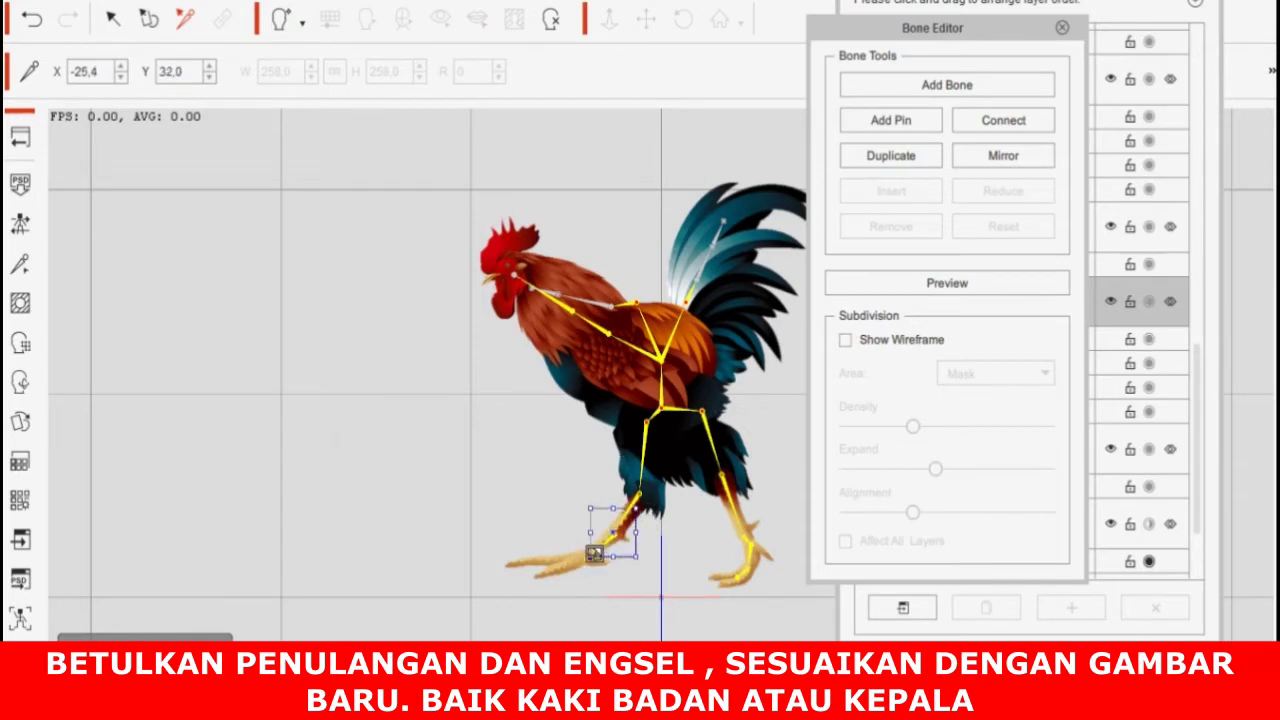
# Step: Rotate the right toe bone and extend its end along the front foot's claws
pyautogui.click(600, 594)
pyautogui.click(593, 547)
pyautogui.moveTo(593, 547); pyautogui.dragTo(629, 597)
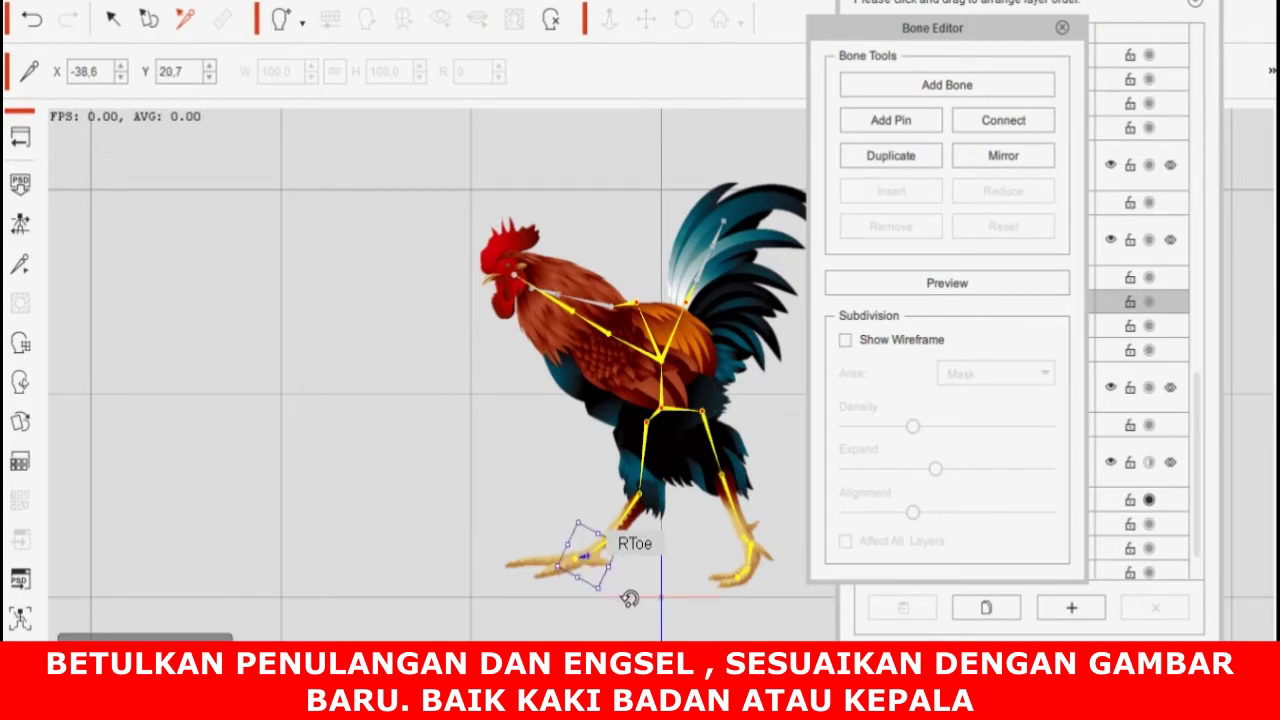
pyautogui.click(517, 534)
pyautogui.moveTo(578, 563); pyautogui.dragTo(511, 546)
pyautogui.click(507, 497)
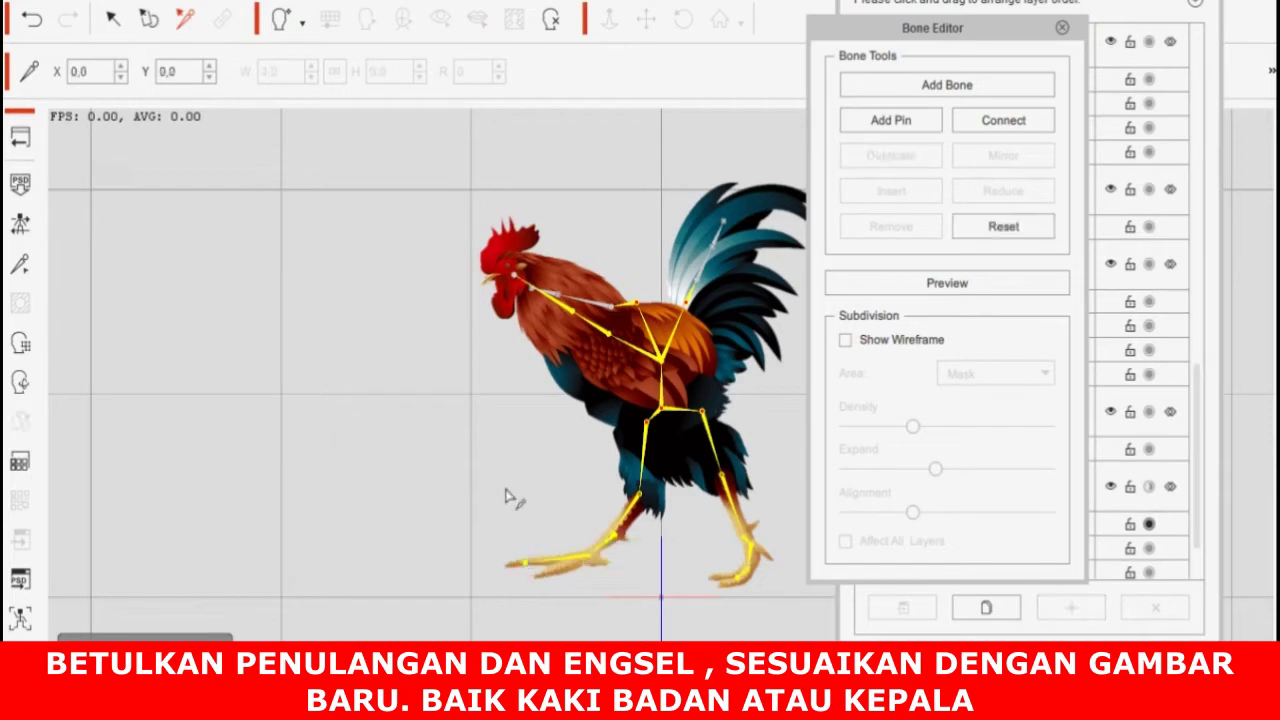
# Step: Preview the left thigh bone's rotation to check how the rear leg moves, then end the preview
pyautogui.click(705, 425)
pyautogui.moveTo(934, 26); pyautogui.dragTo(323, 63)
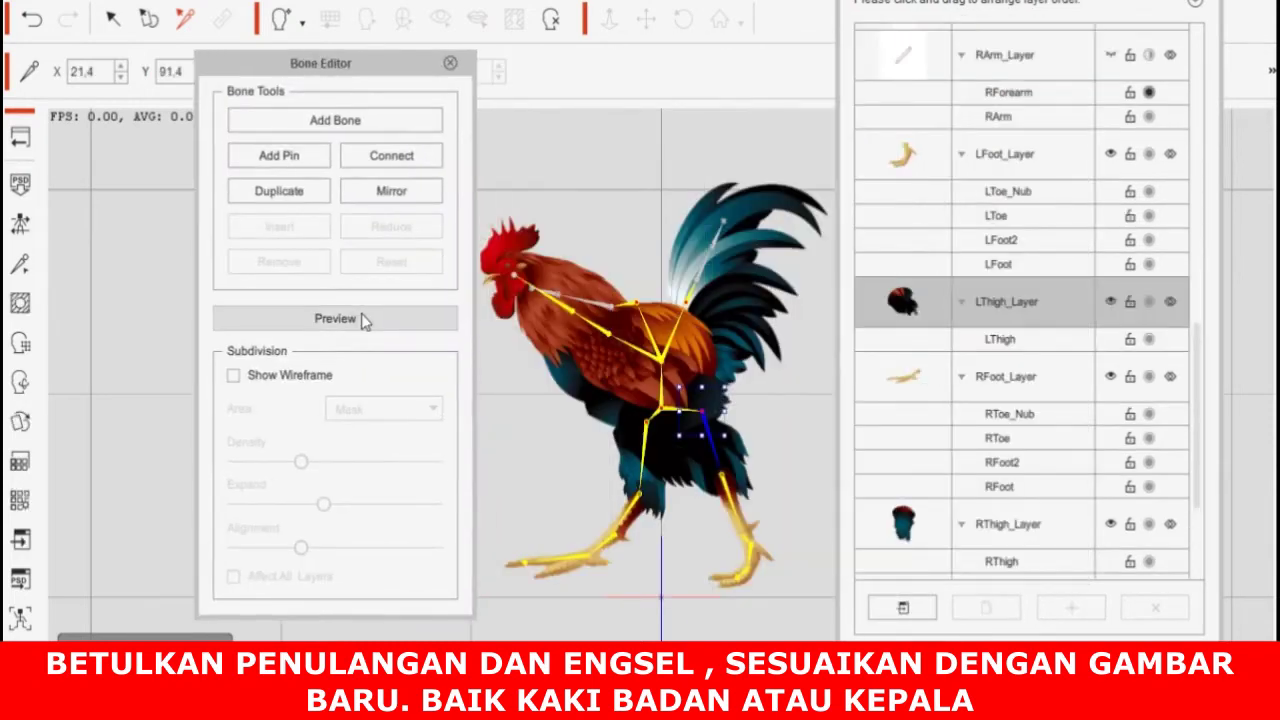
pyautogui.click(331, 318)
pyautogui.moveTo(740, 407); pyautogui.dragTo(779, 408)
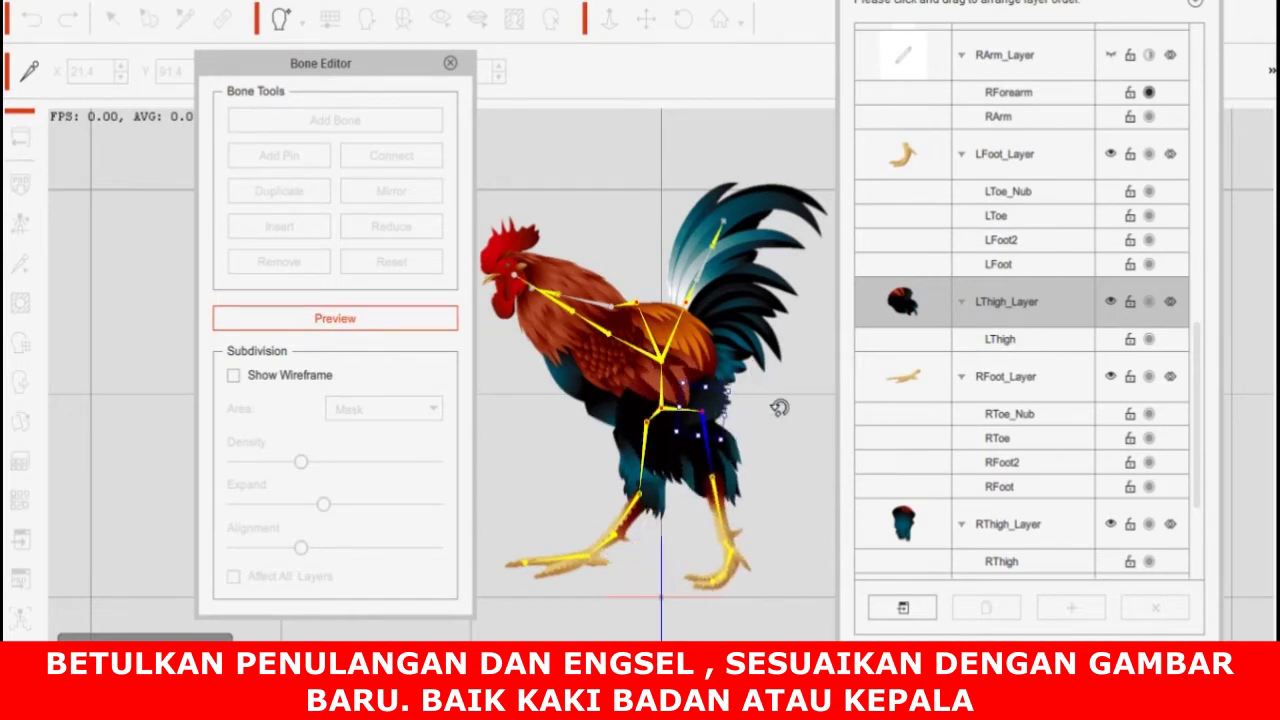
pyautogui.click(408, 329)
# Step: Open the left thigh's sprite for editing and collapse the foot and Talking Head groups in the layer list
pyautogui.click(20, 422)
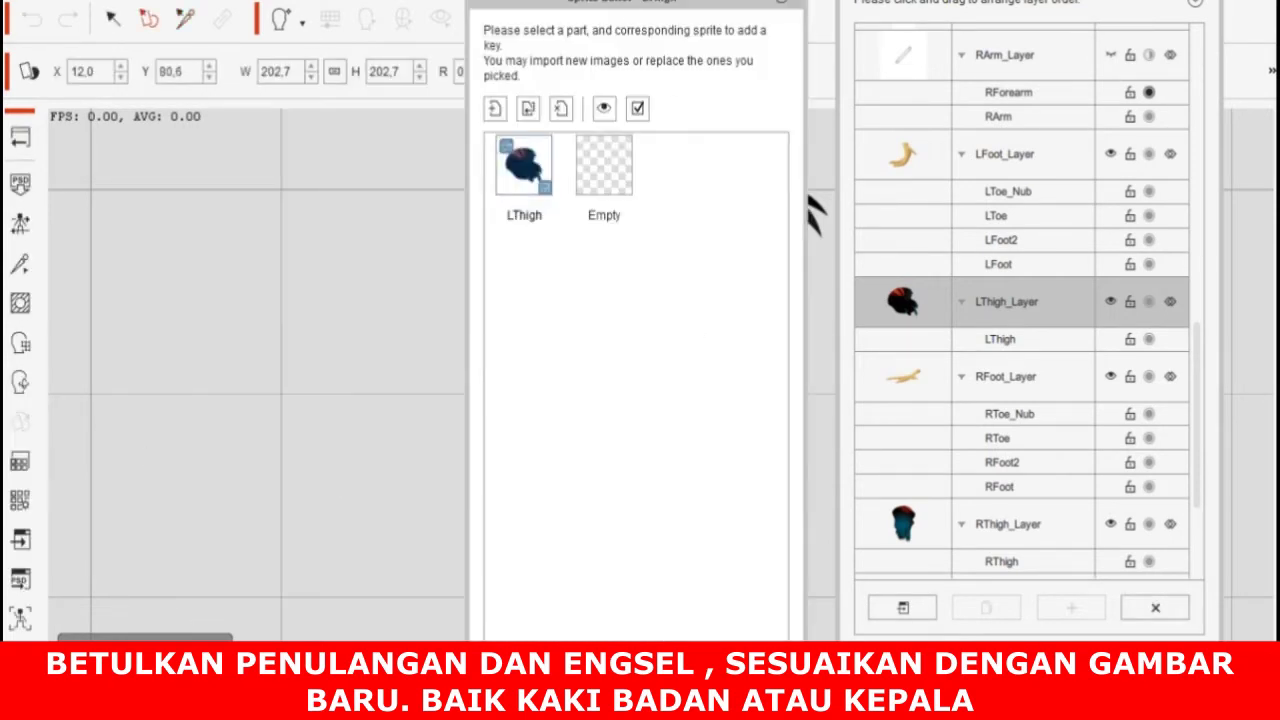
pyautogui.scroll(-2, 1022, 335)
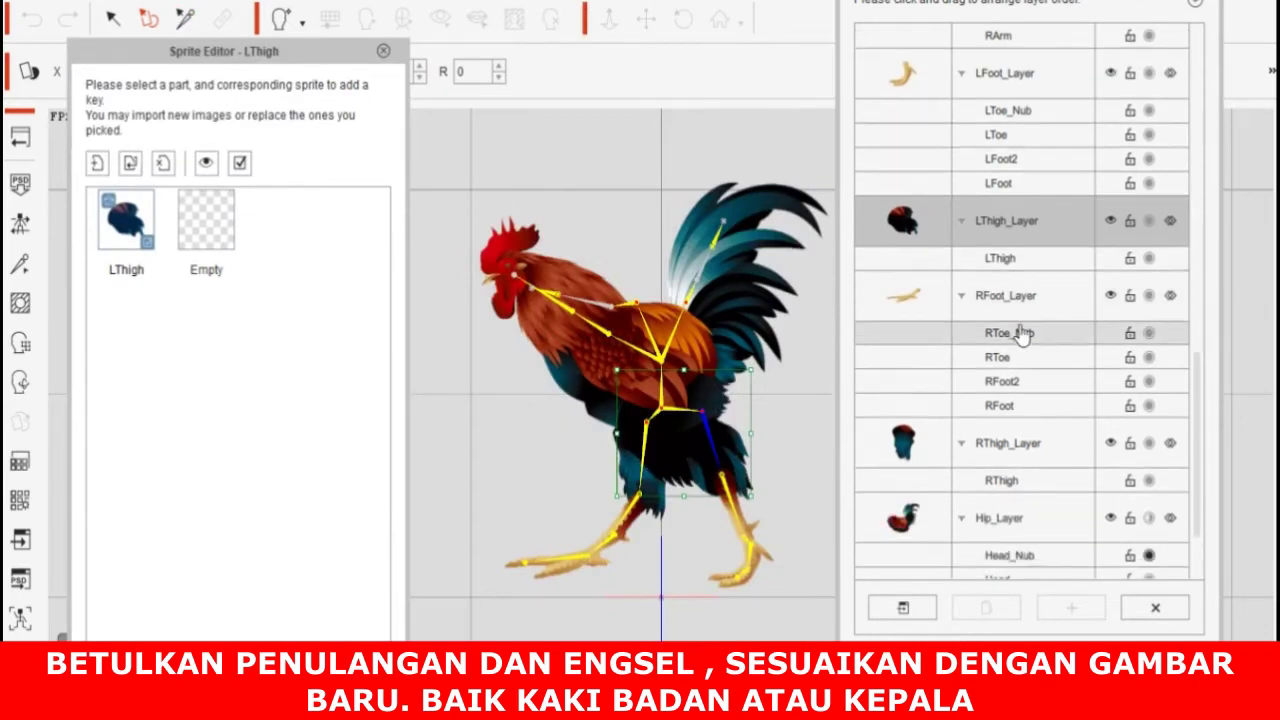
pyautogui.scroll(-2, 934, 363)
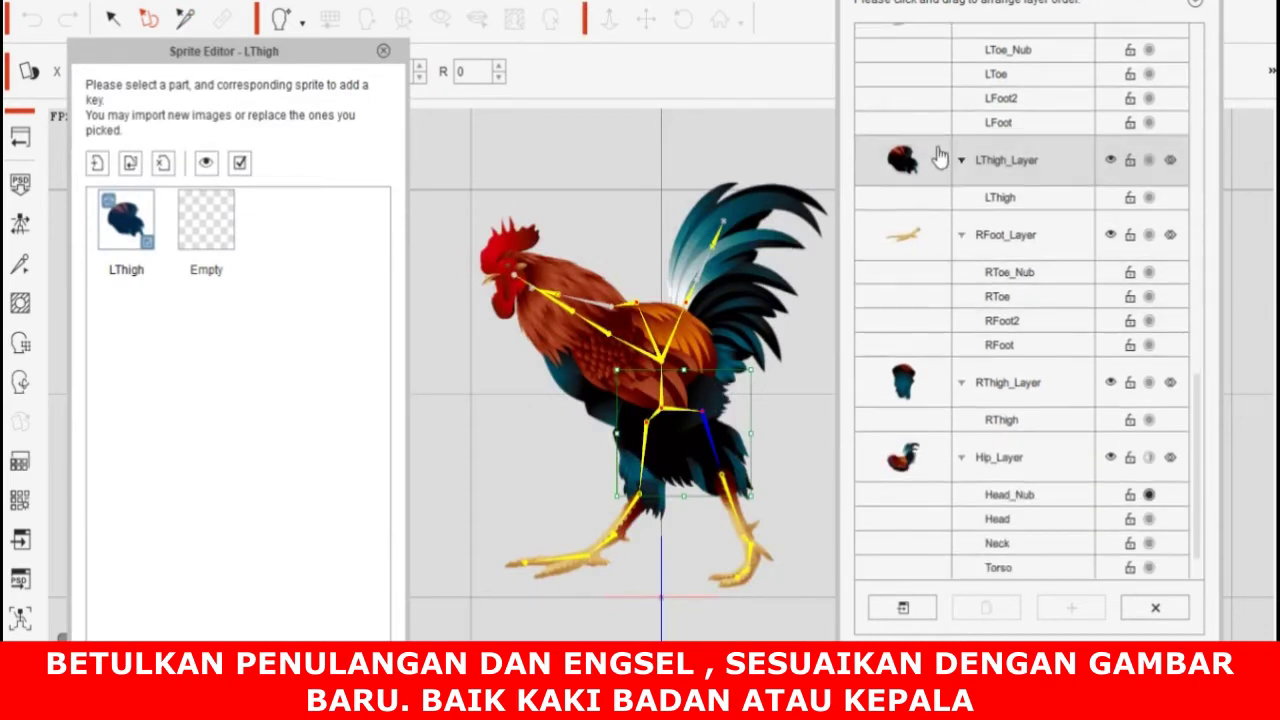
pyautogui.click(961, 236)
pyautogui.click(964, 86)
pyautogui.scroll(4, 967, 143)
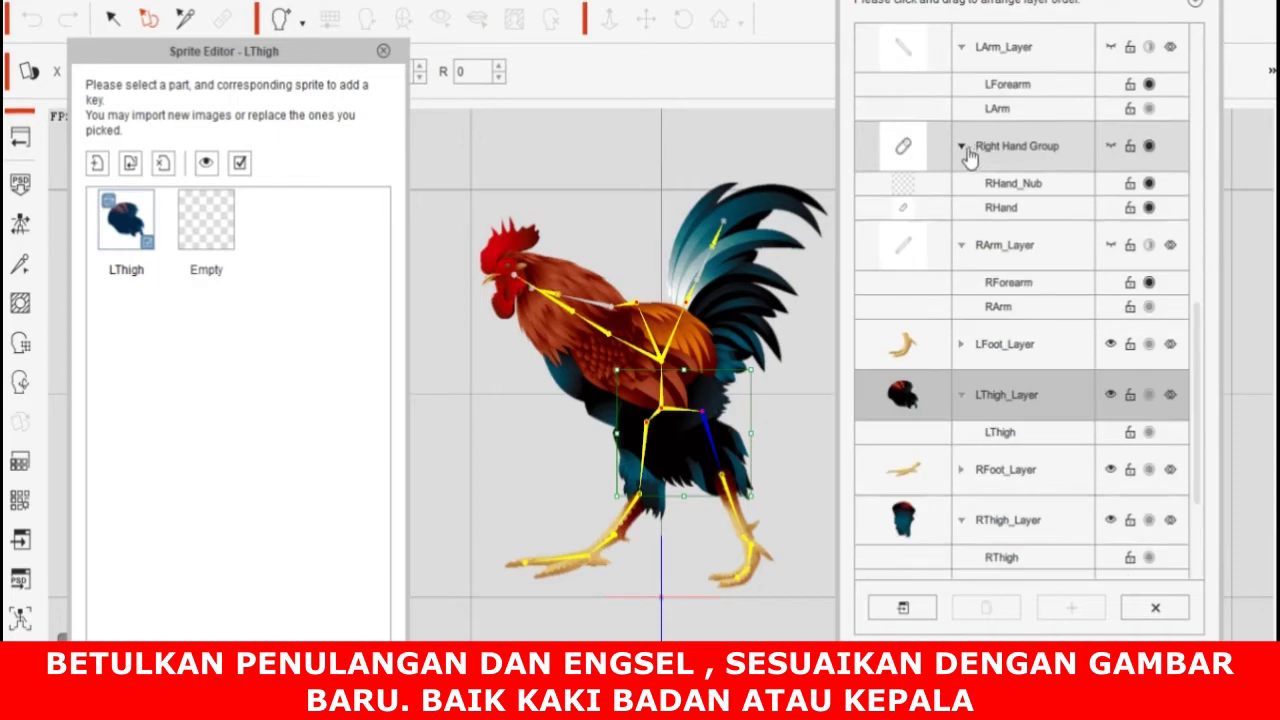
pyautogui.scroll(9, 966, 113)
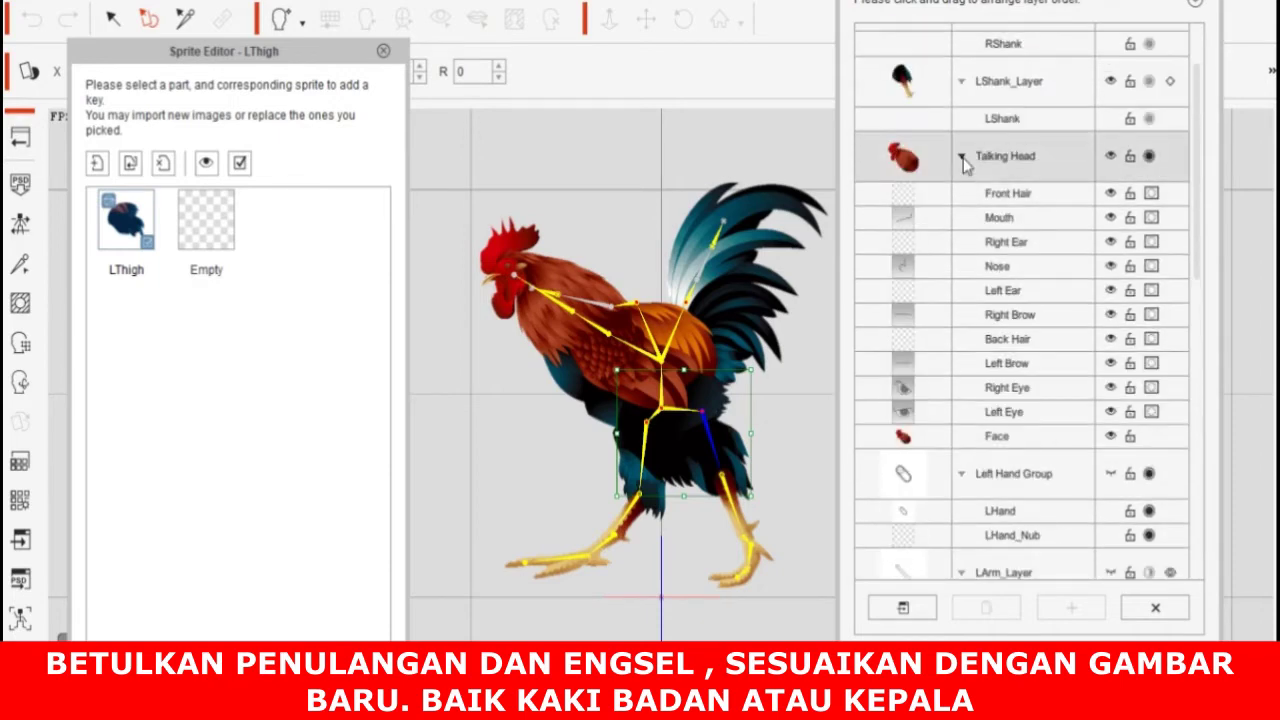
pyautogui.click(961, 157)
# Step: Collapse the hand and arm layer groups, then move LThigh_Layer below Hip_Layer in the layer order
pyautogui.scroll(-4, 980, 277)
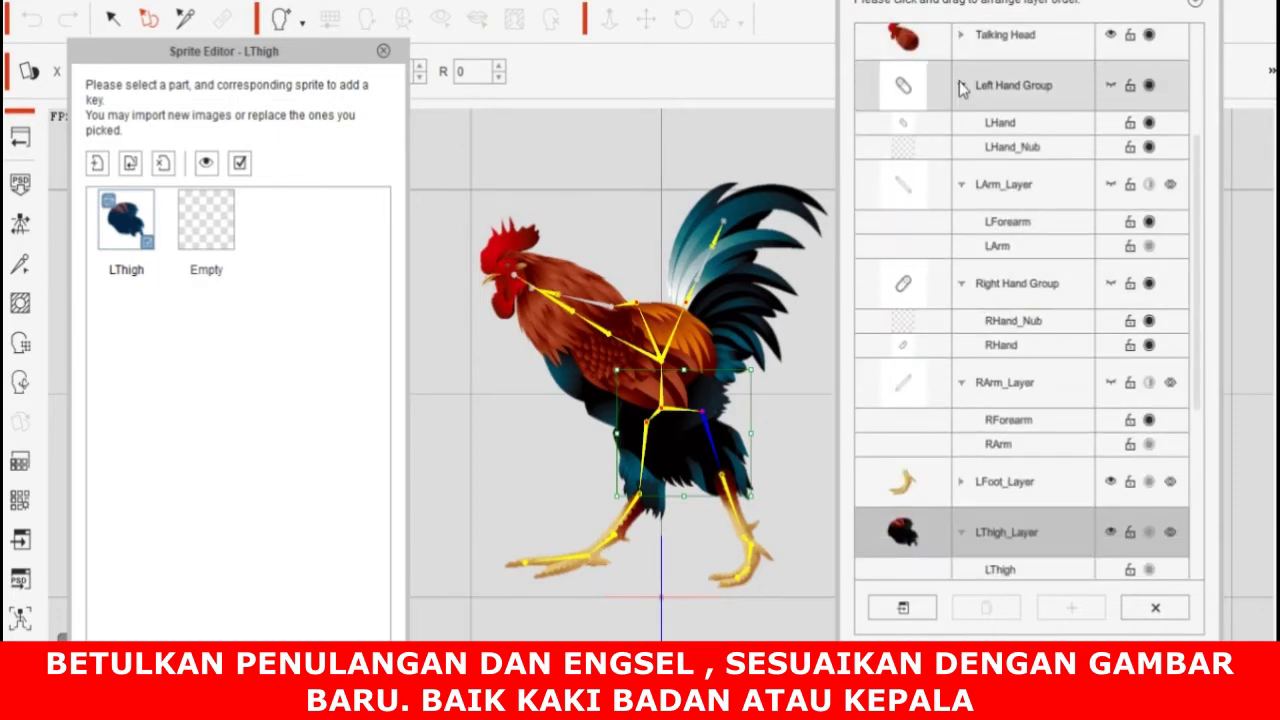
pyautogui.click(960, 86)
pyautogui.click(961, 135)
pyautogui.click(961, 186)
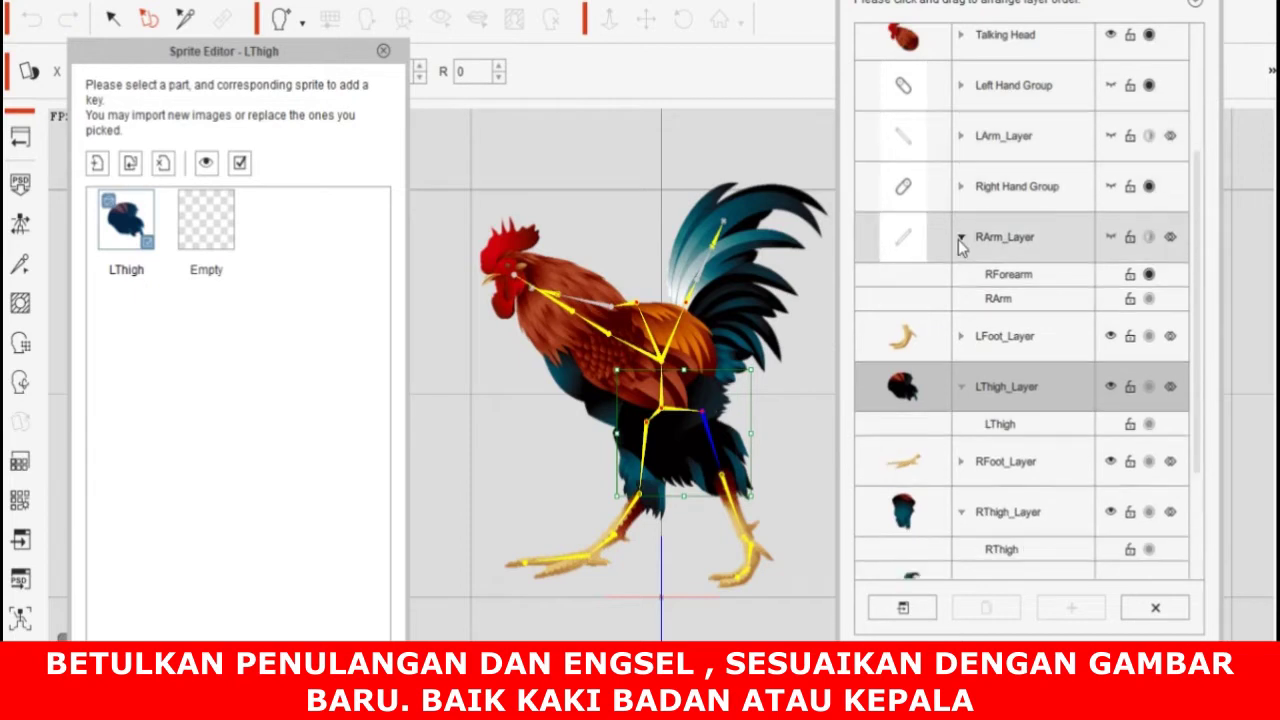
pyautogui.click(958, 238)
pyautogui.scroll(-2, 960, 260)
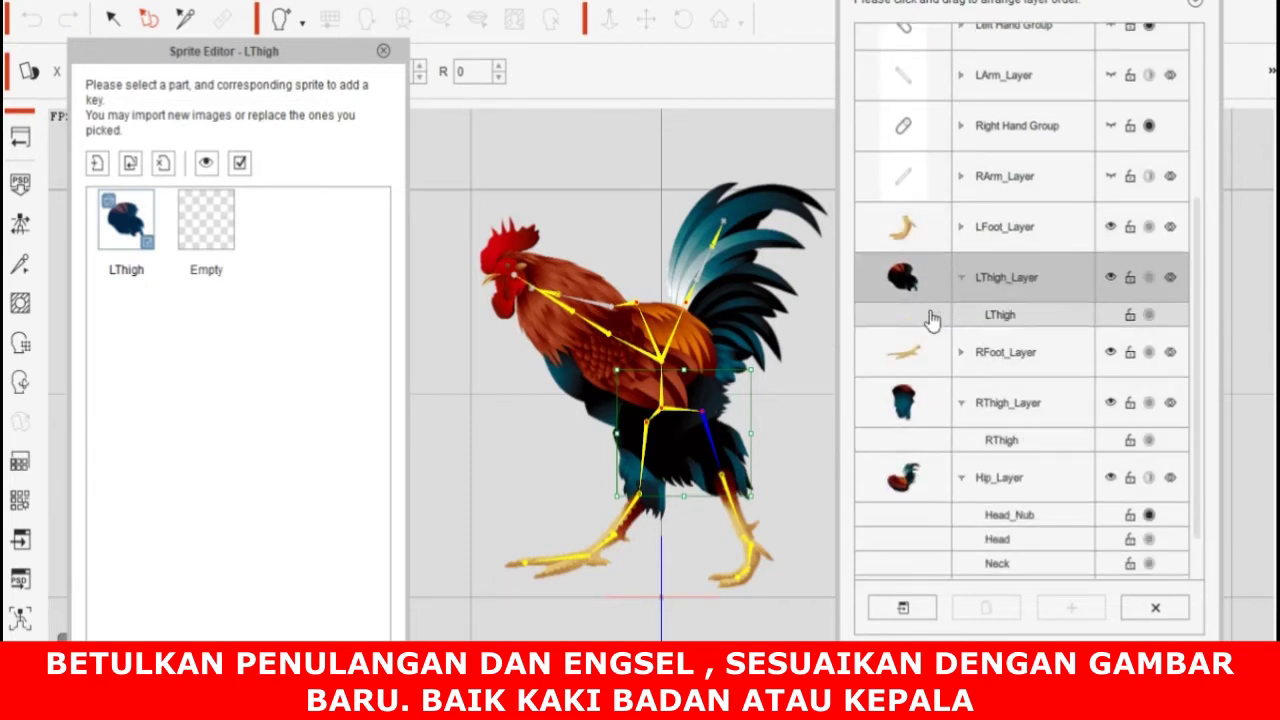
pyautogui.moveTo(925, 279); pyautogui.dragTo(932, 526)
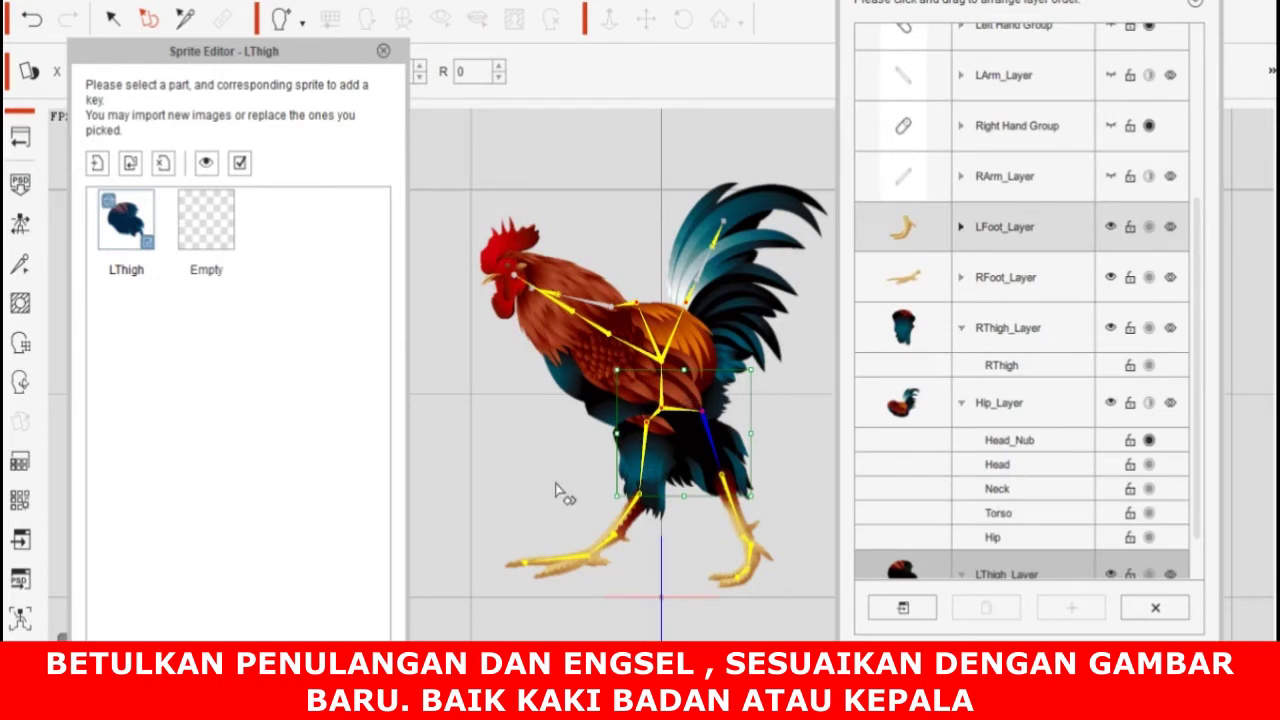
# Step: Nudge the right thigh sprite slightly up into the rooster's body
pyautogui.click(645, 430)
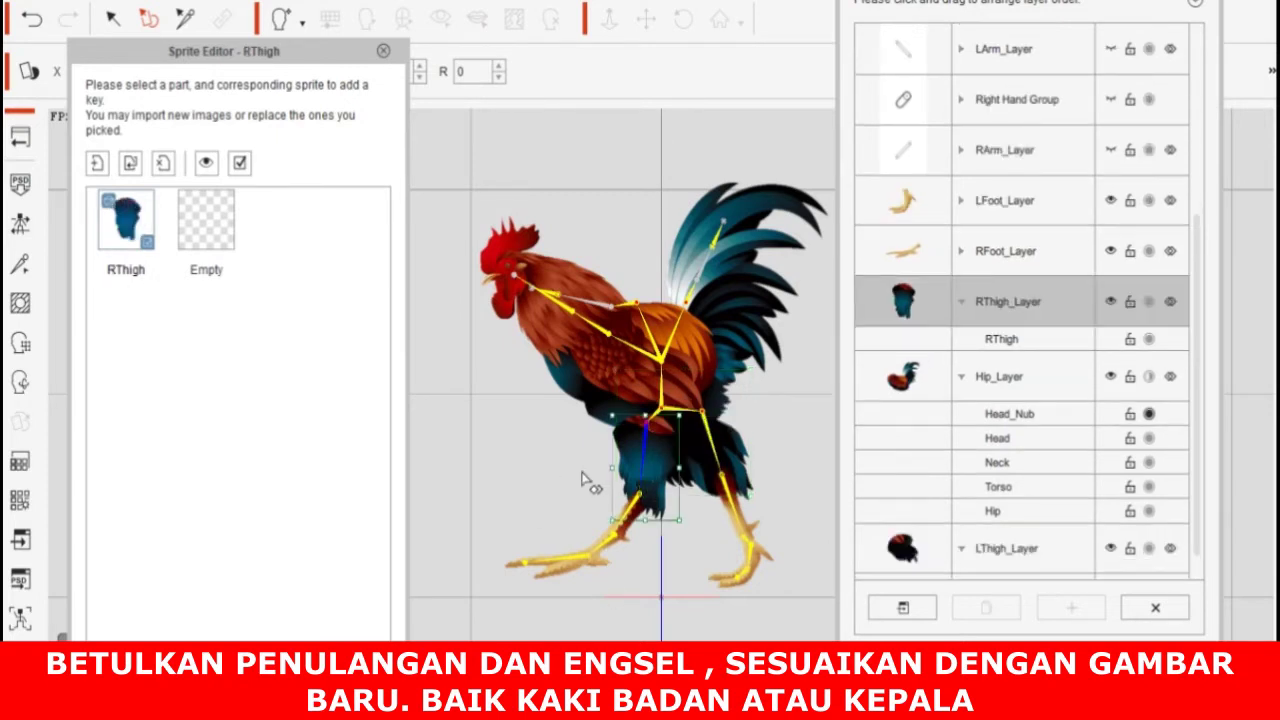
pyautogui.moveTo(628, 438); pyautogui.dragTo(631, 432)
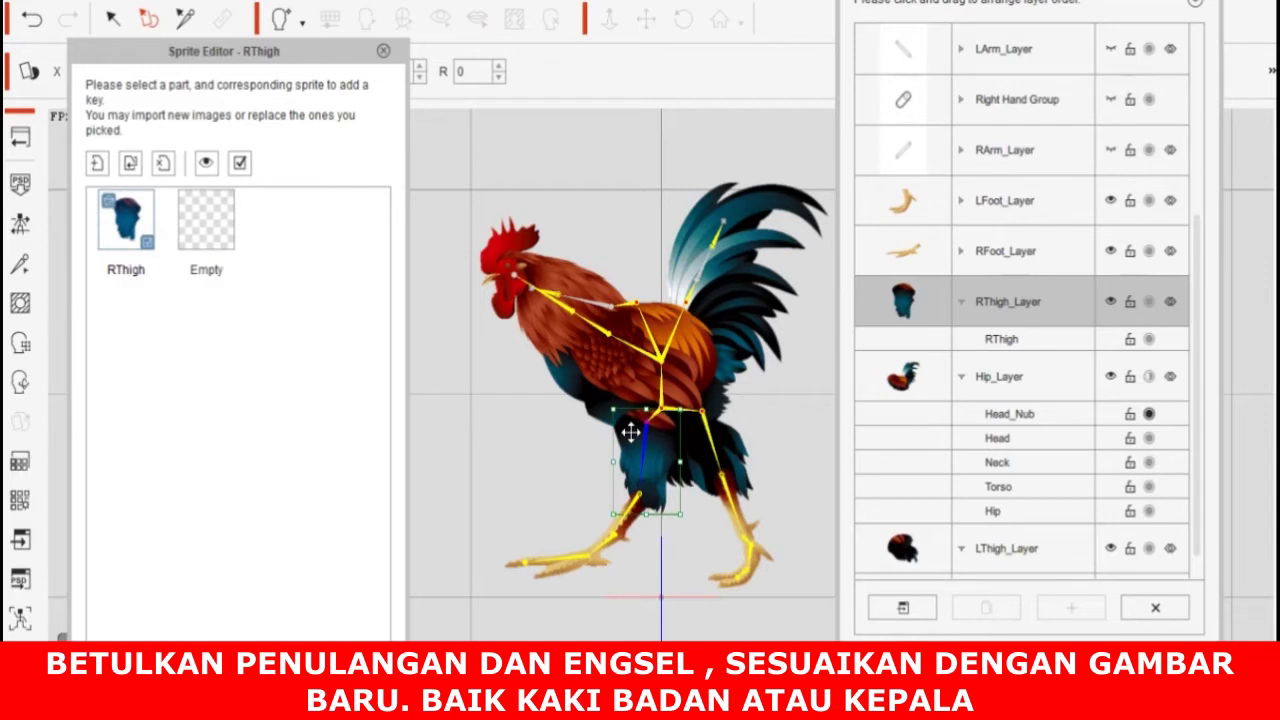
pyautogui.moveTo(258, 53); pyautogui.dragTo(328, 58)
# Step: Preview the right thigh bone's rotation to check how the front leg moves, then end the preview
pyautogui.click(20, 265)
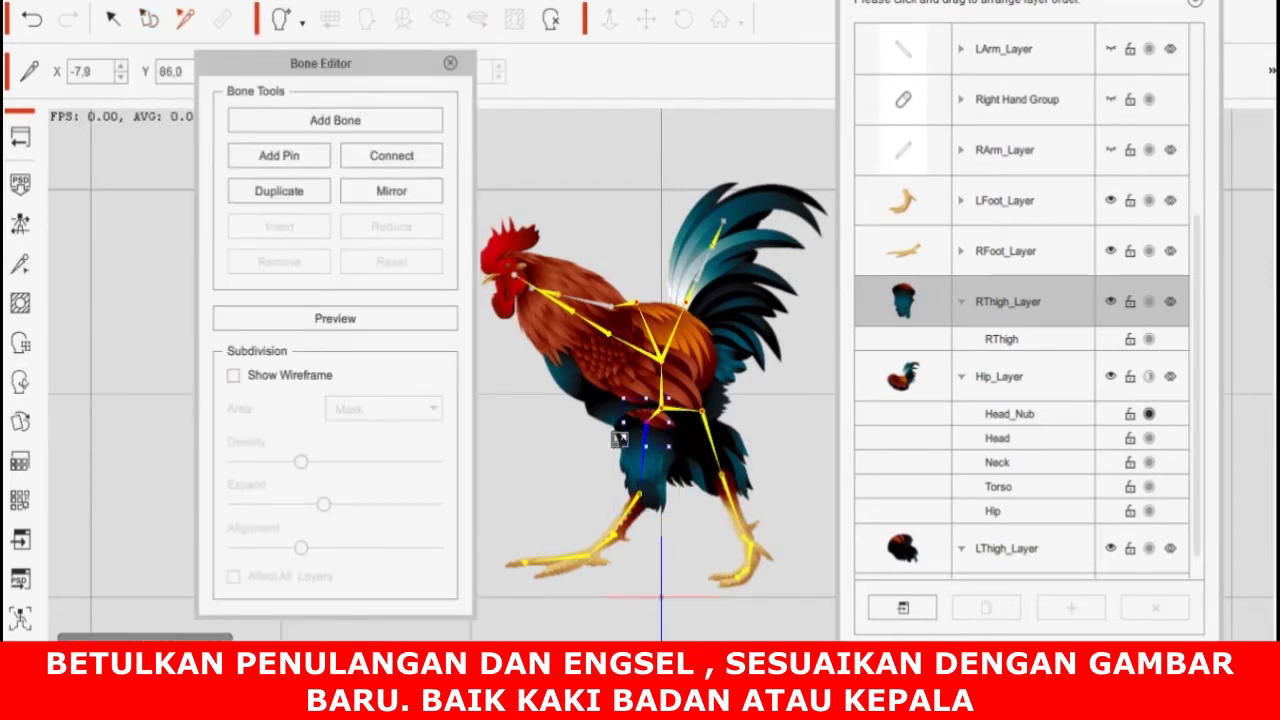
pyautogui.click(391, 309)
pyautogui.moveTo(690, 436); pyautogui.dragTo(711, 452)
pyautogui.click(389, 322)
# Step: Reorder the layers so that RThigh_Layer sits directly below Hip_Layer
pyautogui.moveTo(930, 300); pyautogui.dragTo(938, 418)
pyautogui.moveTo(926, 298); pyautogui.dragTo(932, 424)
pyautogui.click(930, 420)
pyautogui.click(20, 420)
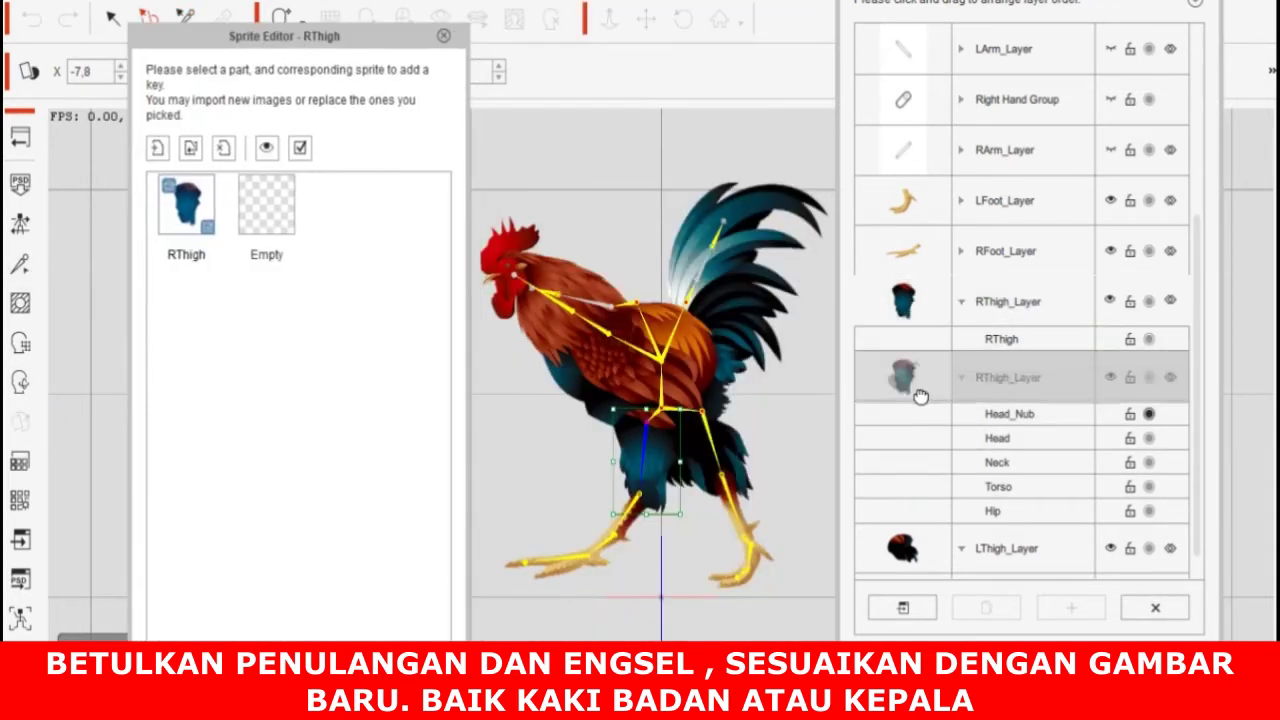
pyautogui.moveTo(920, 397); pyautogui.dragTo(929, 423)
pyautogui.moveTo(914, 369); pyautogui.dragTo(916, 300)
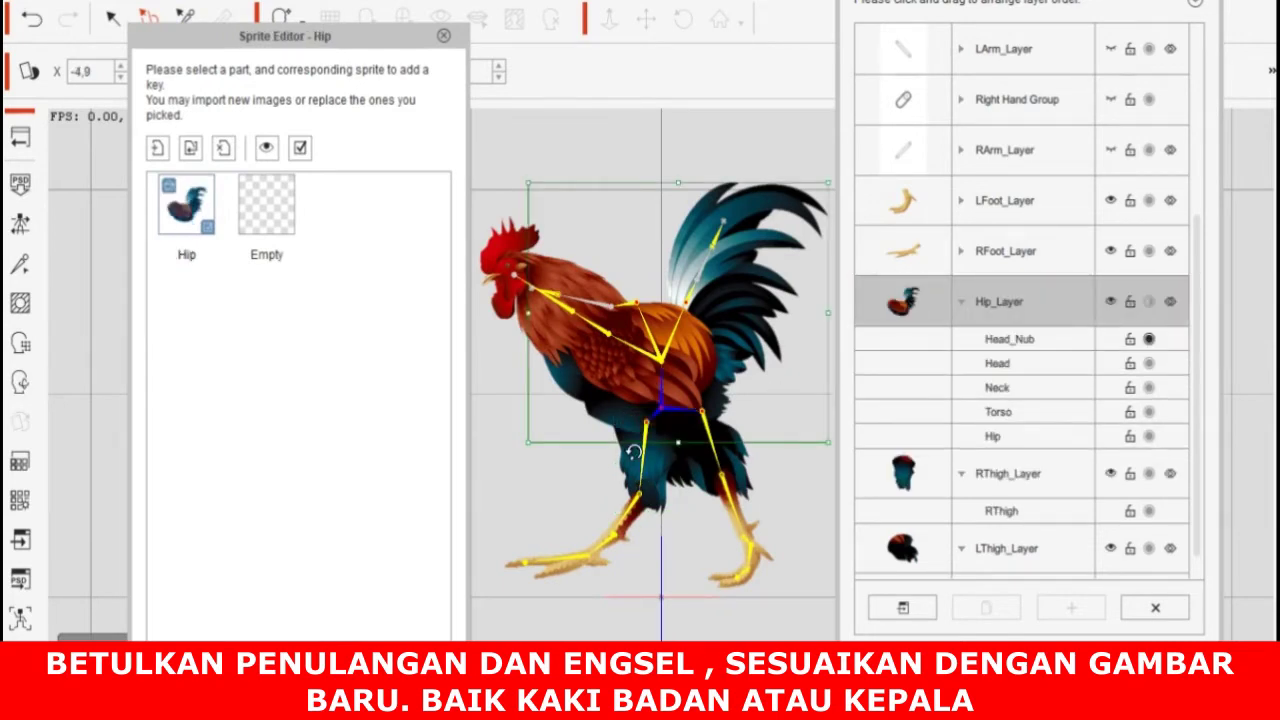
pyautogui.click(730, 465)
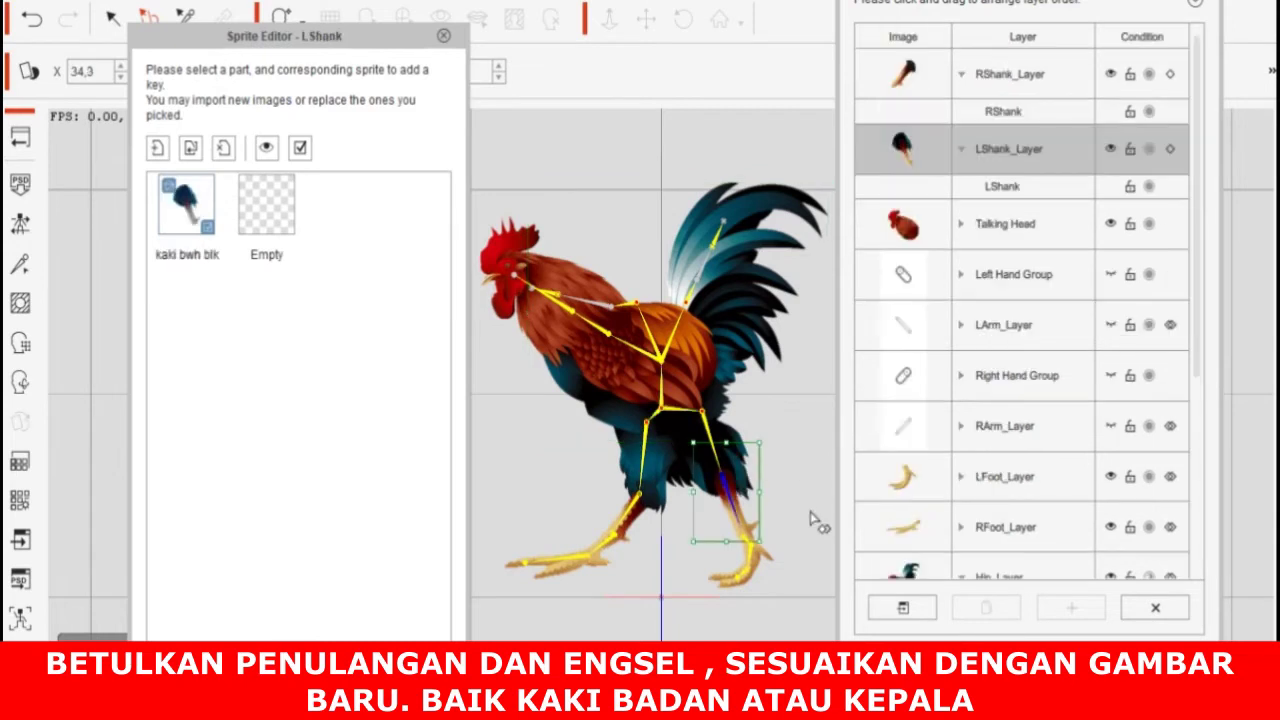
pyautogui.click(20, 263)
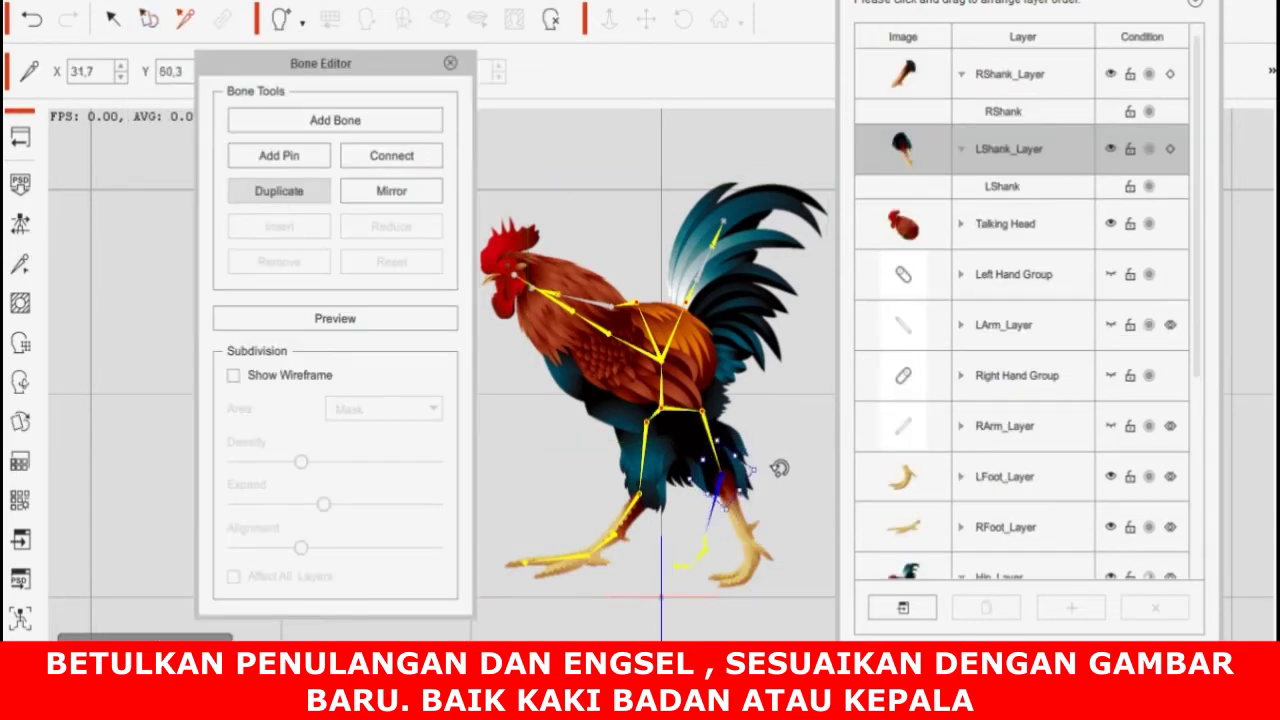
pyautogui.click(786, 418)
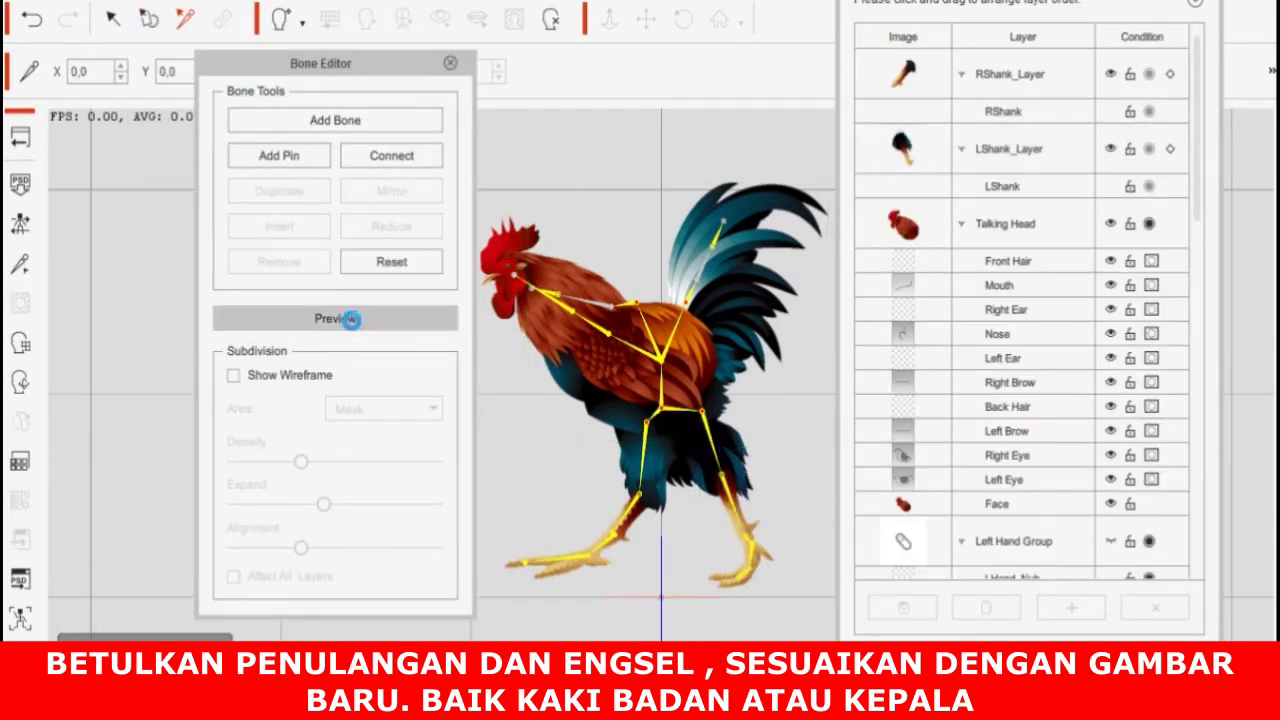
# Step: Preview the left shank bone's rotation to check the movement of the rear lower leg
pyautogui.click(352, 318)
pyautogui.click(734, 486)
pyautogui.moveTo(760, 461); pyautogui.dragTo(712, 503)
pyautogui.click(650, 511)
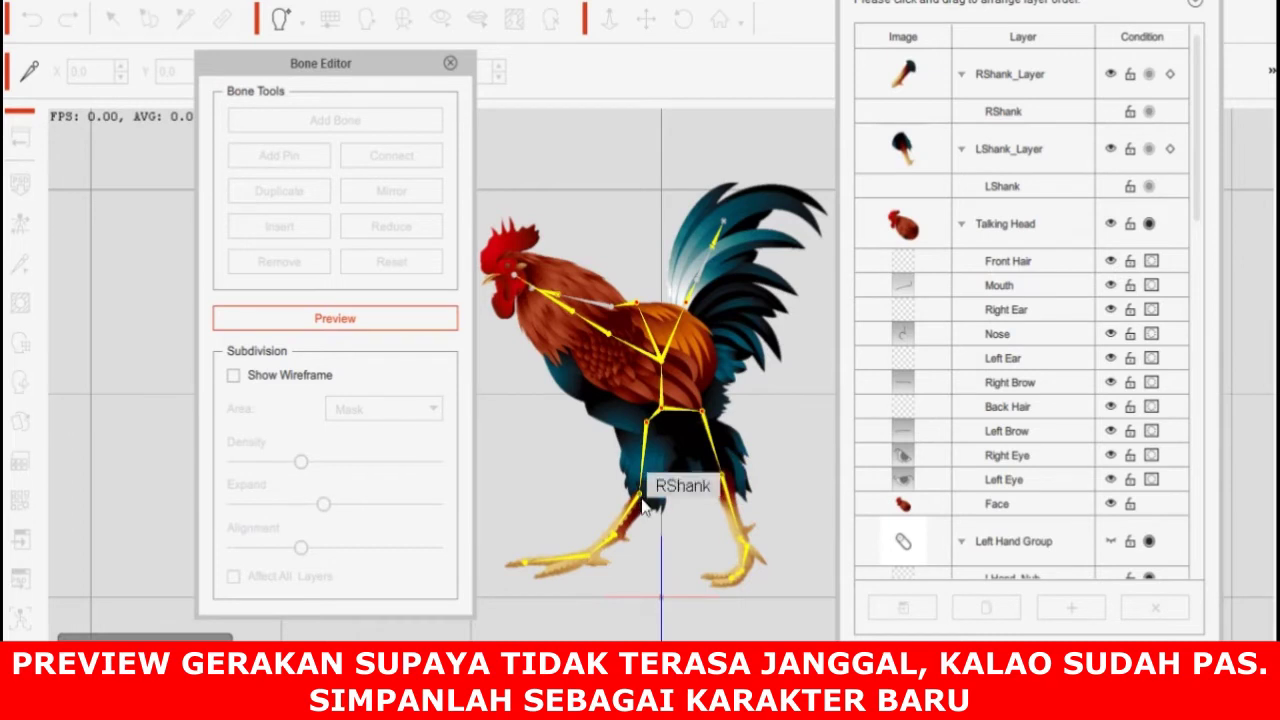
# Step: Preview the right shank bone's rotation to check the movement of the front lower leg
pyautogui.click(640, 496)
pyautogui.click(680, 516)
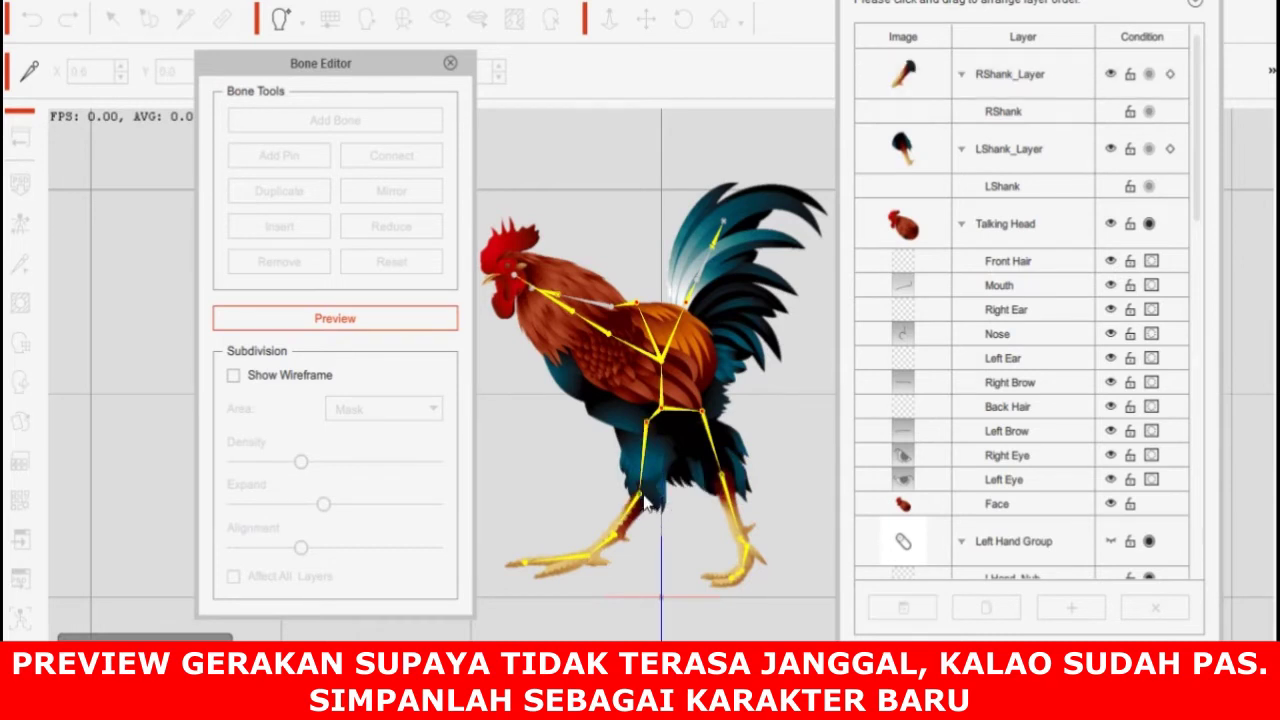
pyautogui.click(640, 496)
pyautogui.moveTo(677, 507)
pyautogui.mouseDown()
pyautogui.moveTo(685, 482)
pyautogui.moveTo(691, 506)
pyautogui.moveTo(685, 495)
pyautogui.mouseUp()
pyautogui.click(687, 532)
# Step: Preview the right foot bone's rotation at the front ankle, then end the preview
pyautogui.click(638, 543)
pyautogui.moveTo(666, 548)
pyautogui.mouseDown()
pyautogui.moveTo(673, 584)
pyautogui.moveTo(675, 520)
pyautogui.moveTo(677, 542)
pyautogui.mouseUp()
pyautogui.click(585, 560)
pyautogui.click(630, 546)
pyautogui.click(360, 317)
# Step: Adjust the right foot's joints slightly, positioning the RToe bone at X -38.1, Y 21.7
pyautogui.moveTo(619, 542); pyautogui.dragTo(598, 559)
pyautogui.click(560, 596)
pyautogui.click(583, 572)
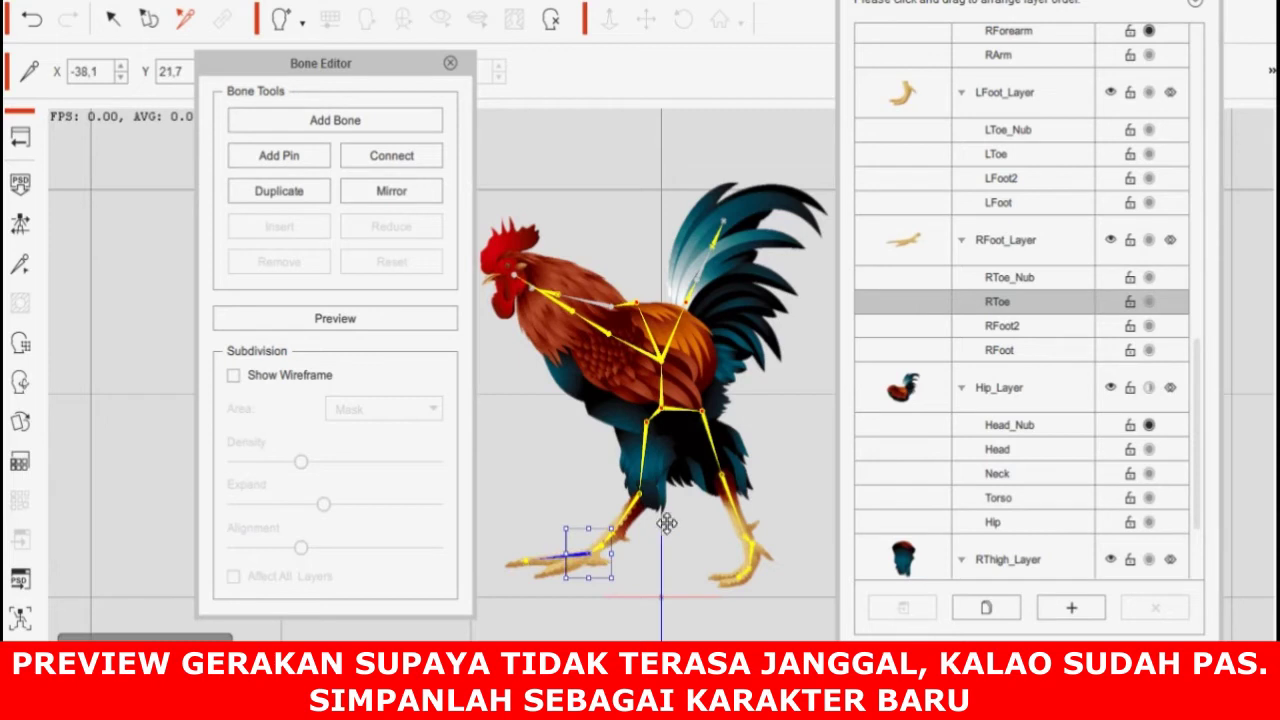
# Step: Preview the right foot's rotation again, then end the preview and check the position of the RFoot2 bone
pyautogui.click(400, 333)
pyautogui.click(612, 541)
pyautogui.click(614, 537)
pyautogui.moveTo(646, 541)
pyautogui.mouseDown()
pyautogui.moveTo(652, 563)
pyautogui.moveTo(664, 517)
pyautogui.moveTo(661, 541)
pyautogui.mouseUp()
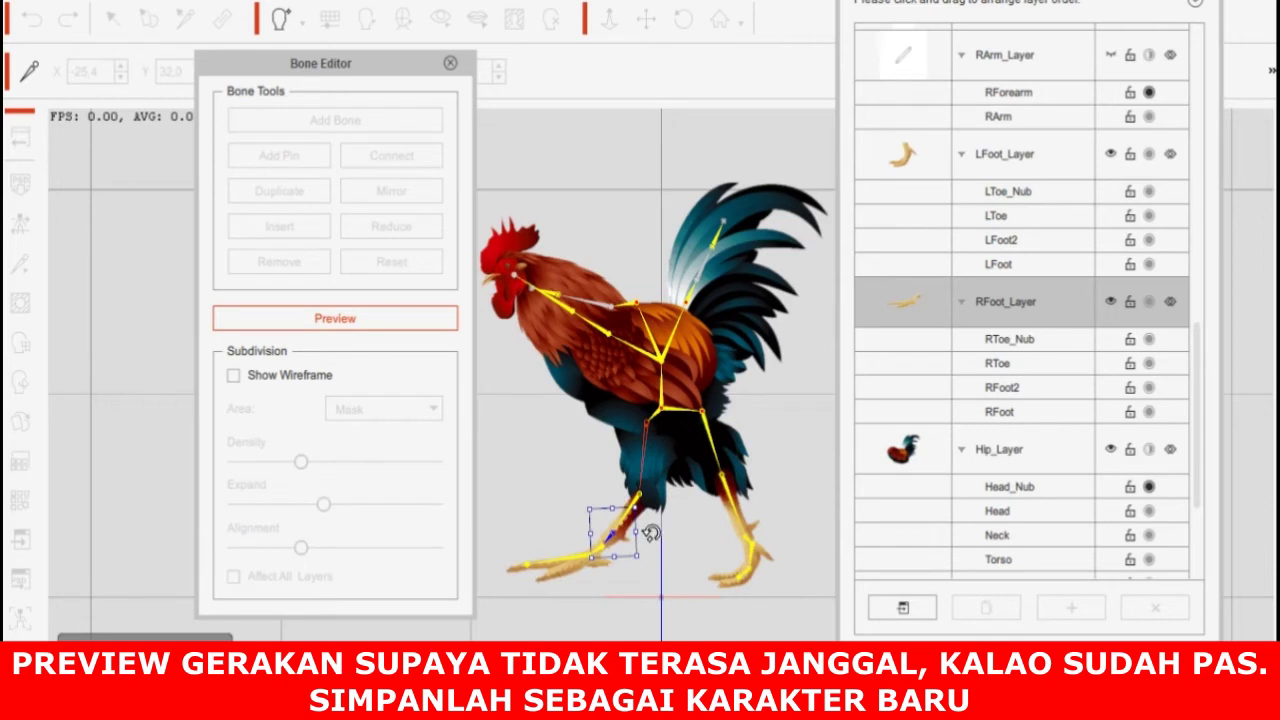
pyautogui.moveTo(648, 551)
pyautogui.mouseDown()
pyautogui.moveTo(640, 540)
pyautogui.moveTo(662, 530)
pyautogui.moveTo(662, 548)
pyautogui.mouseUp()
pyautogui.click(683, 540)
pyautogui.click(603, 556)
pyautogui.click(421, 320)
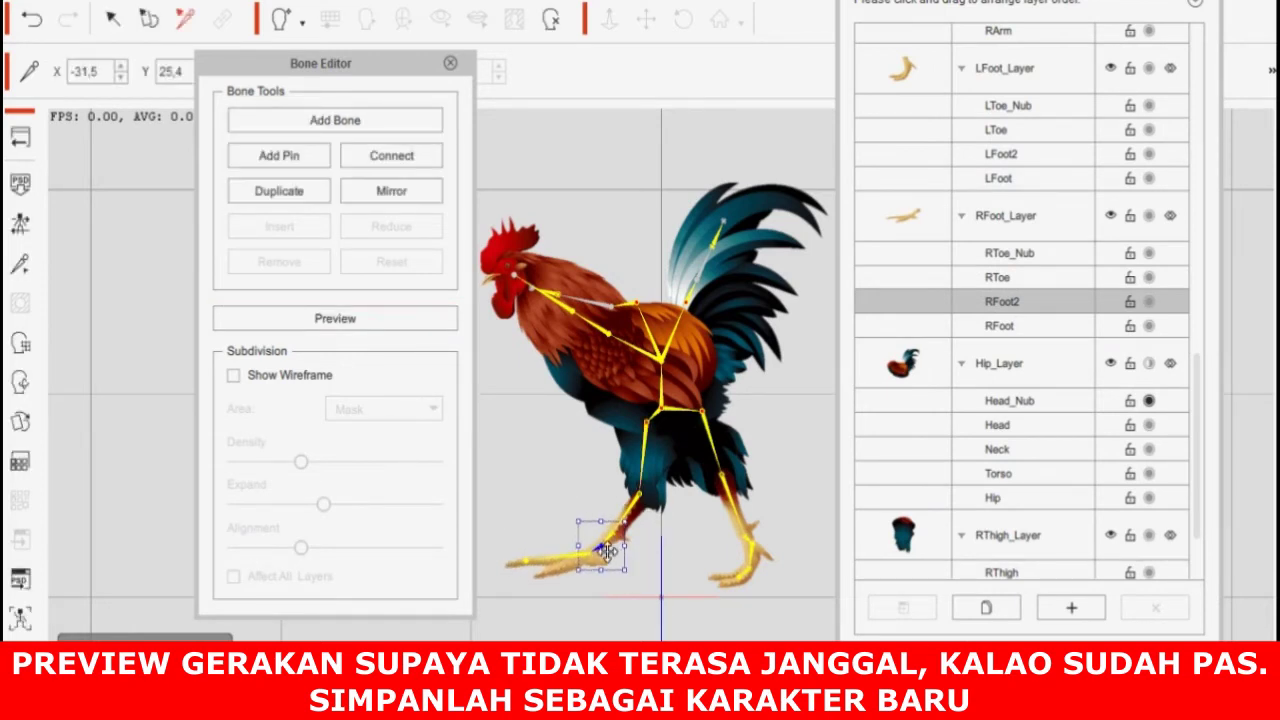
pyautogui.click(623, 505)
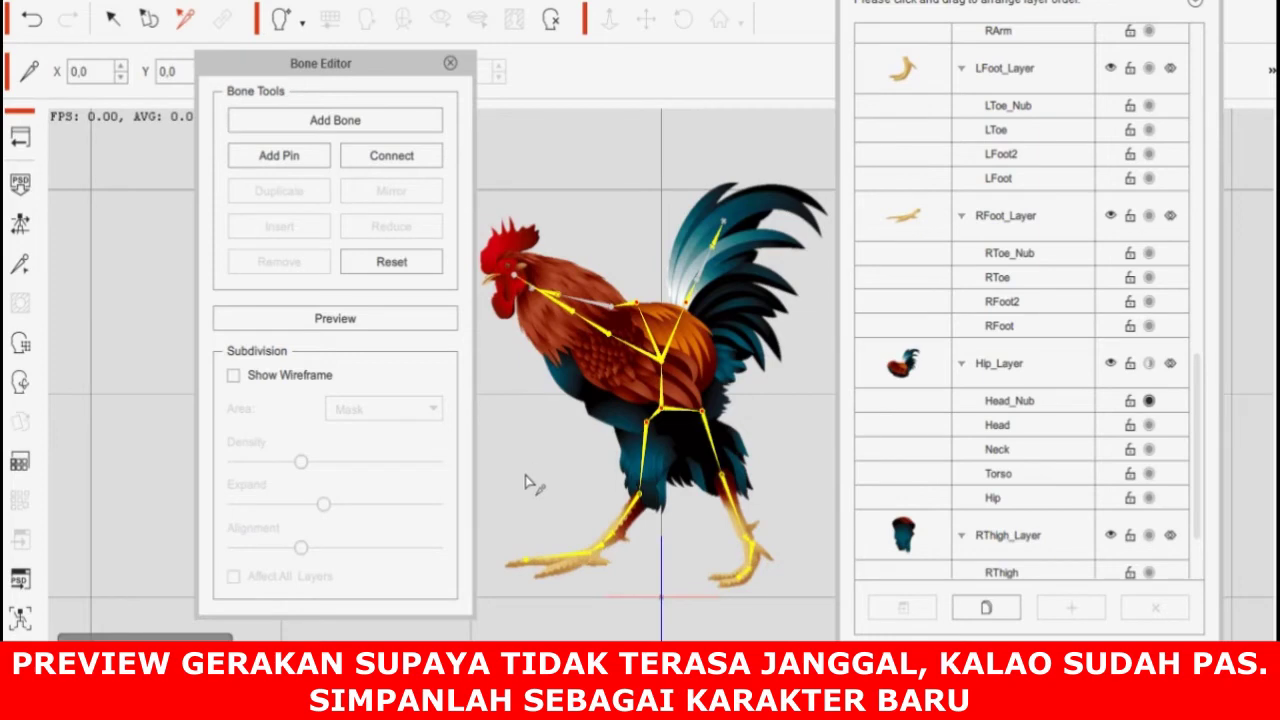
# Step: Nudge the right foot sprite slightly up so it meets the front shank
pyautogui.click(20, 269)
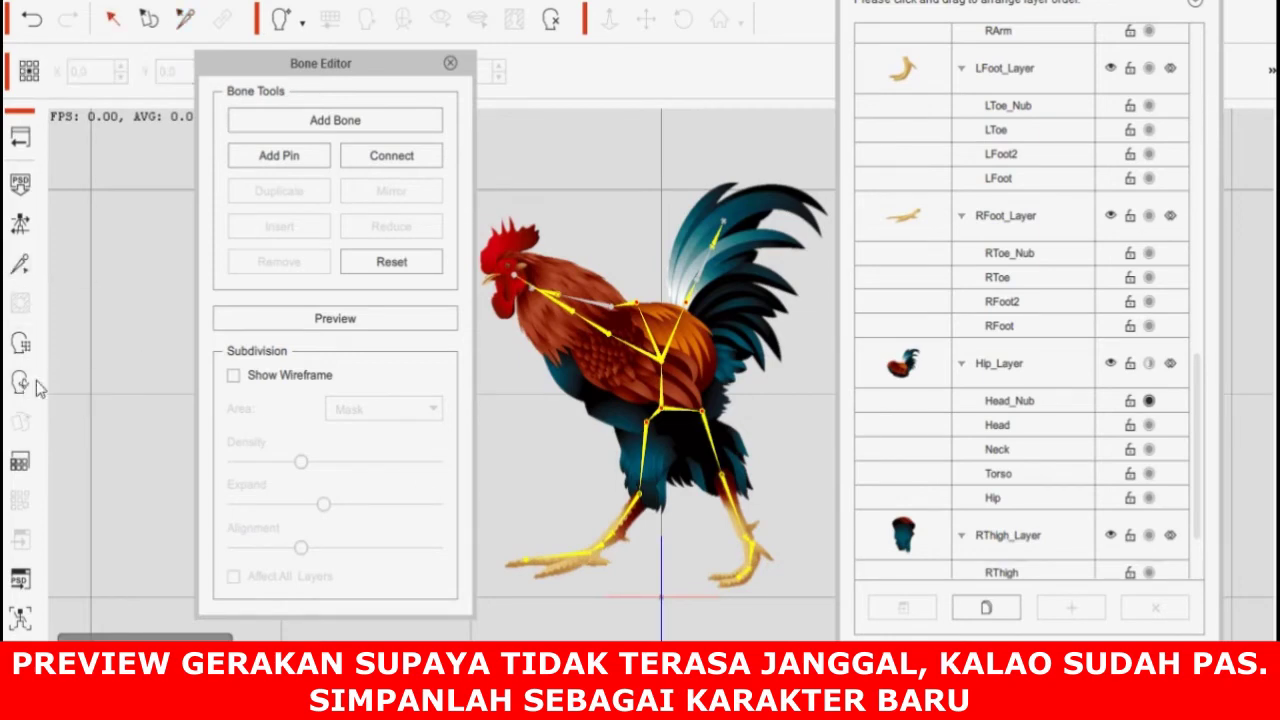
pyautogui.click(608, 544)
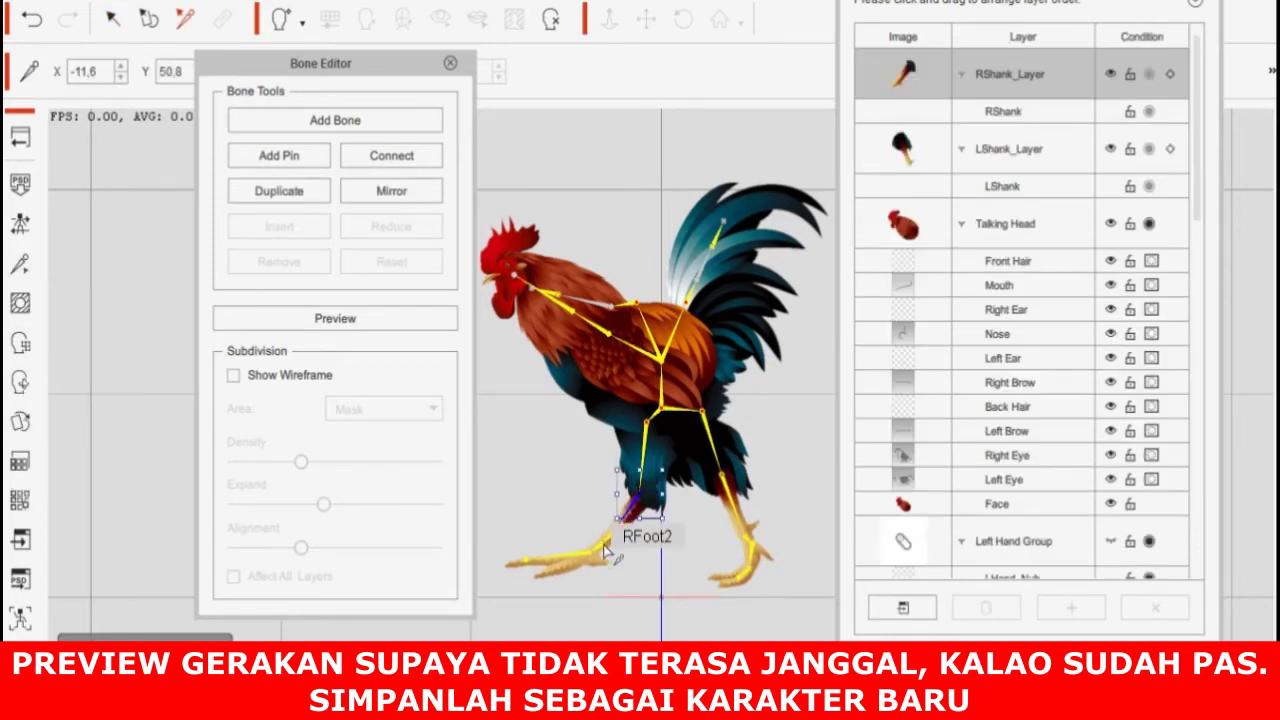
pyautogui.click(22, 424)
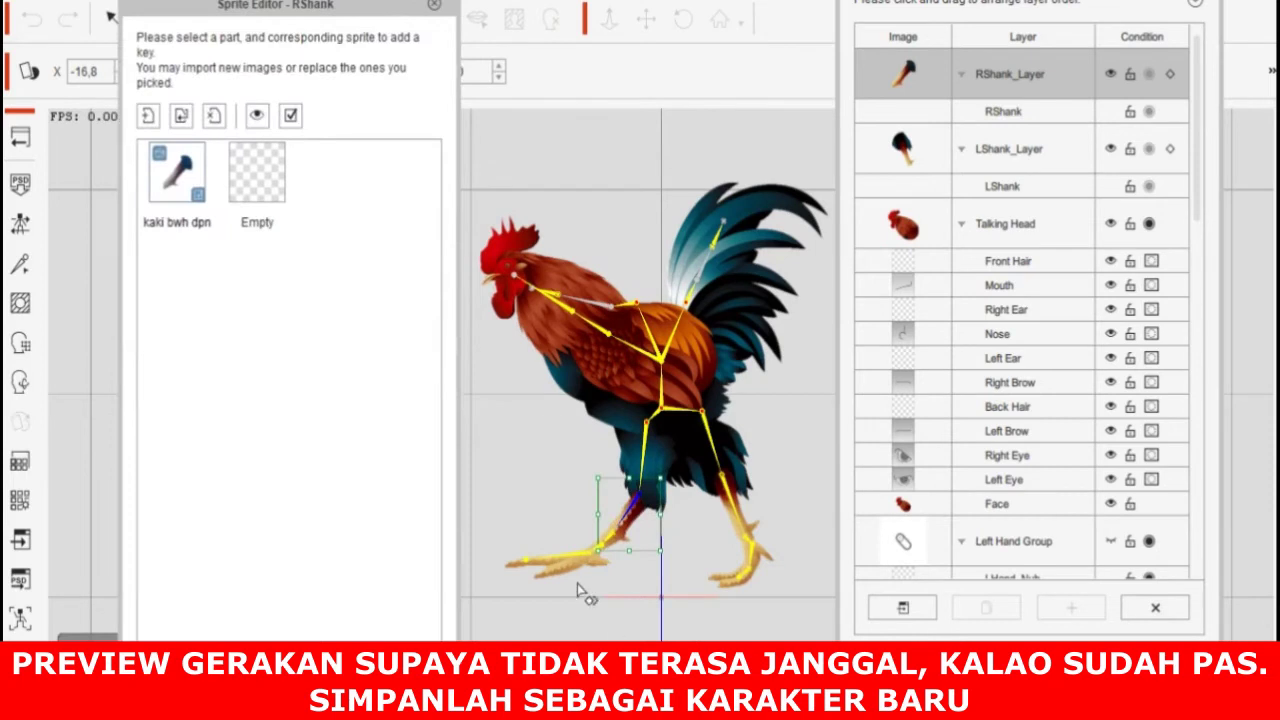
pyautogui.click(585, 560)
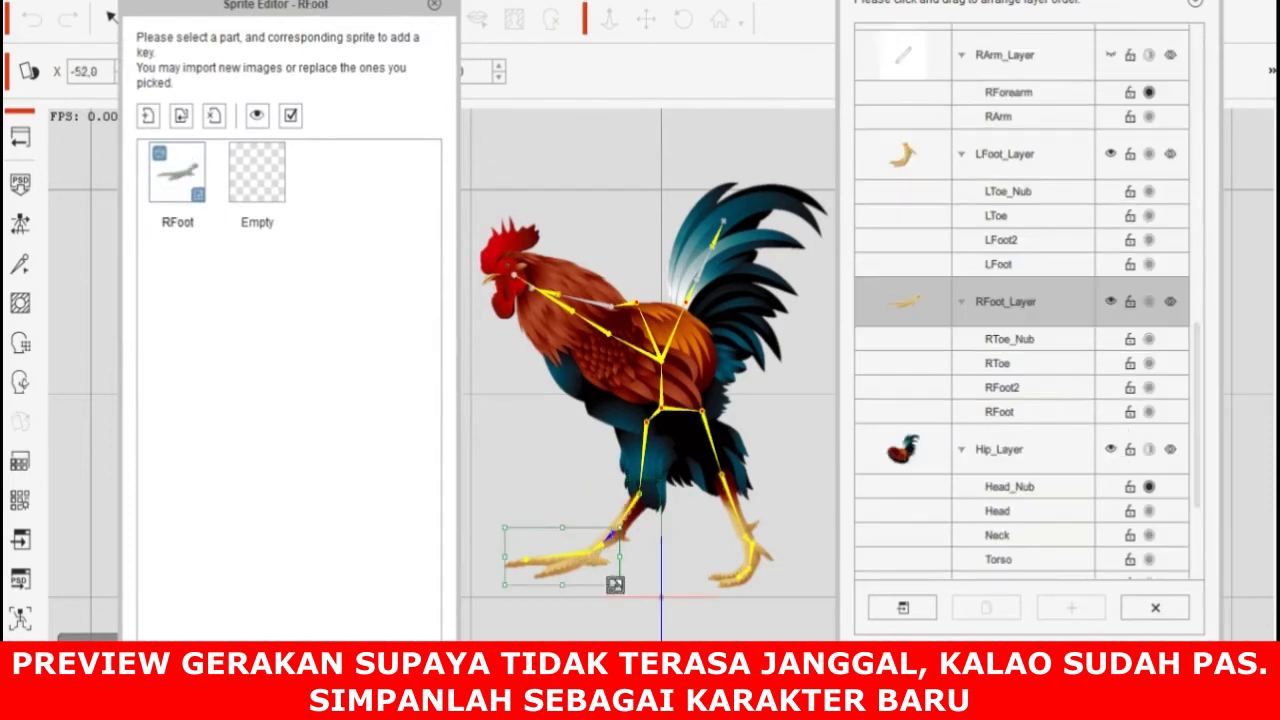
pyautogui.moveTo(592, 576); pyautogui.dragTo(591, 566)
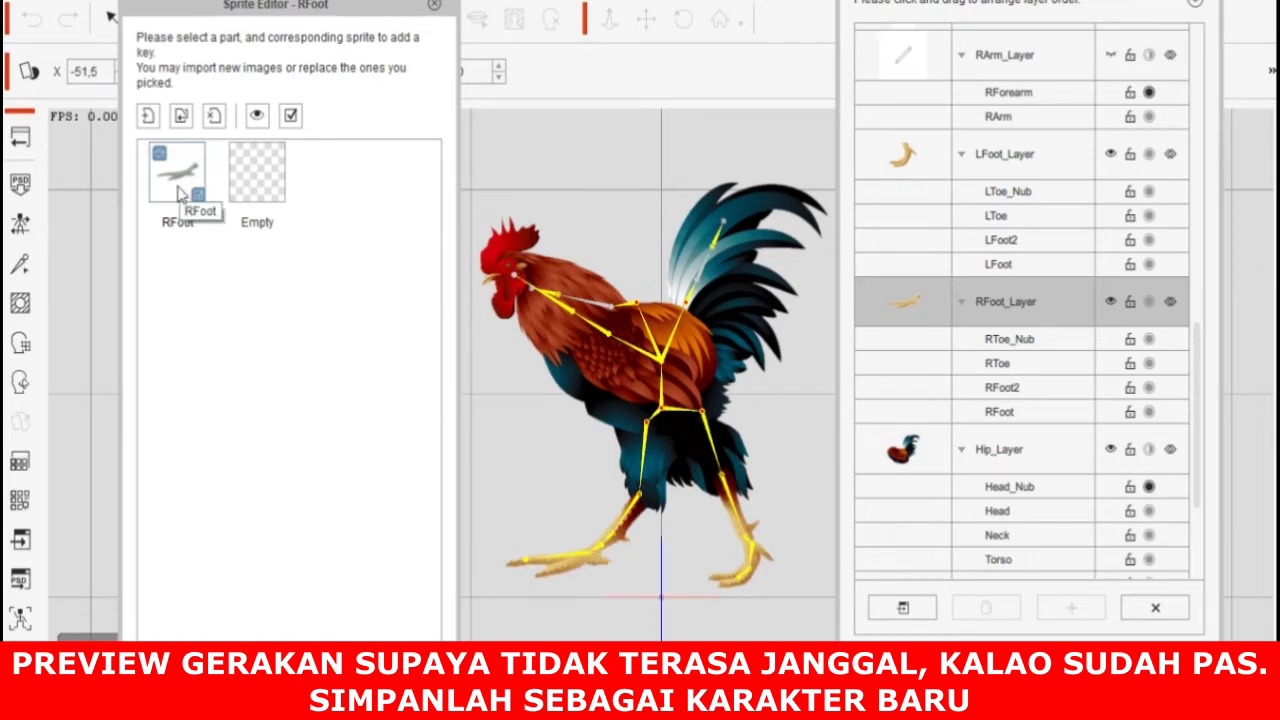
# Step: Preview how the rooster's head and neck move when the neck bone is rotated, then end the preview
pyautogui.click(562, 291)
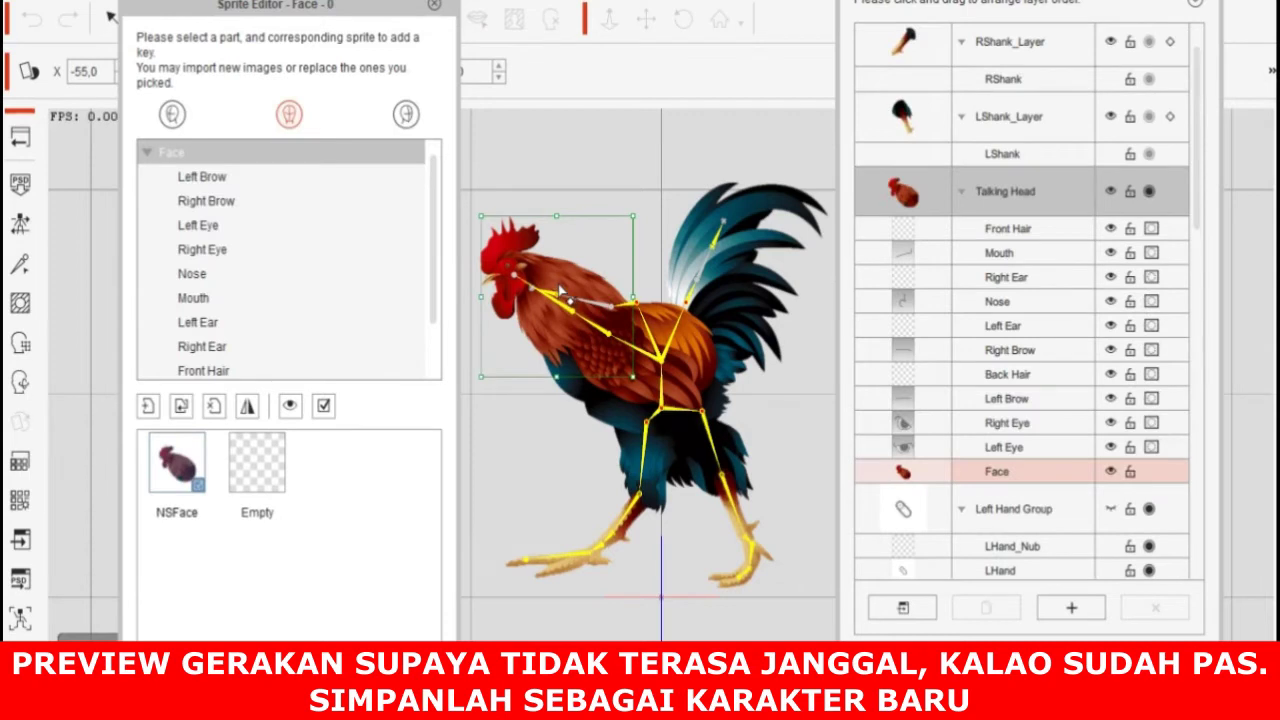
pyautogui.click(20, 264)
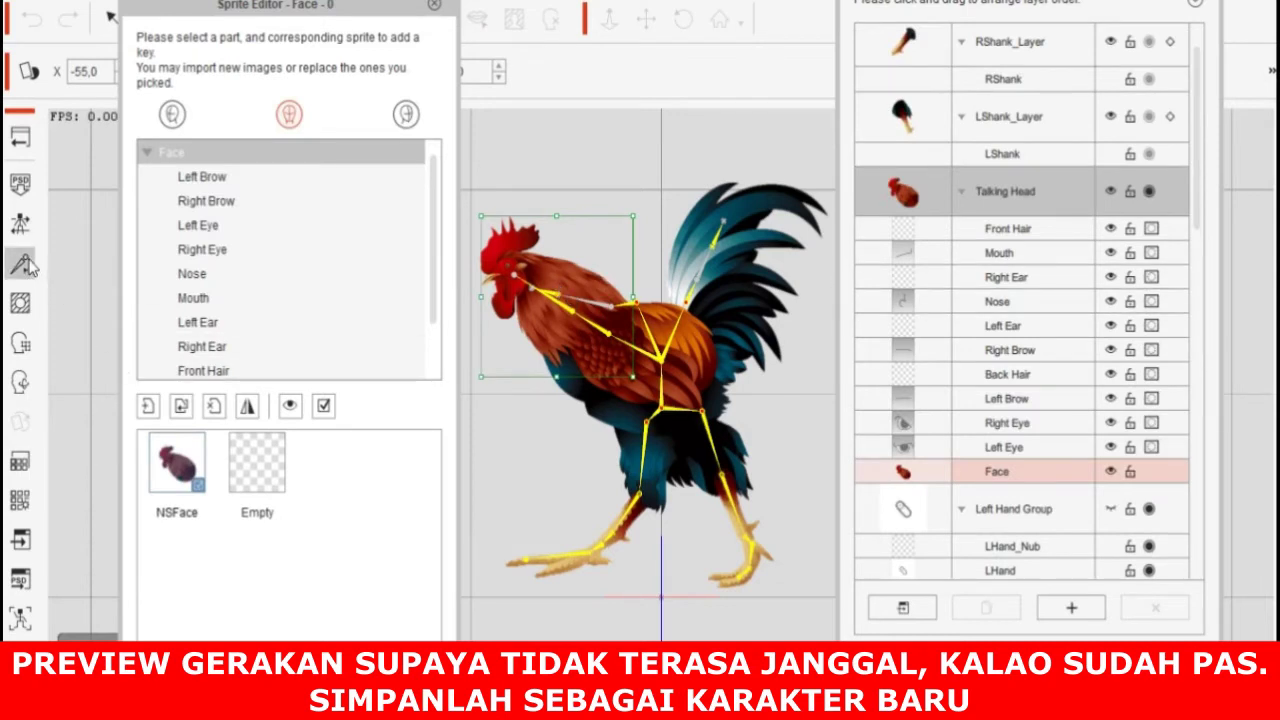
pyautogui.click(363, 317)
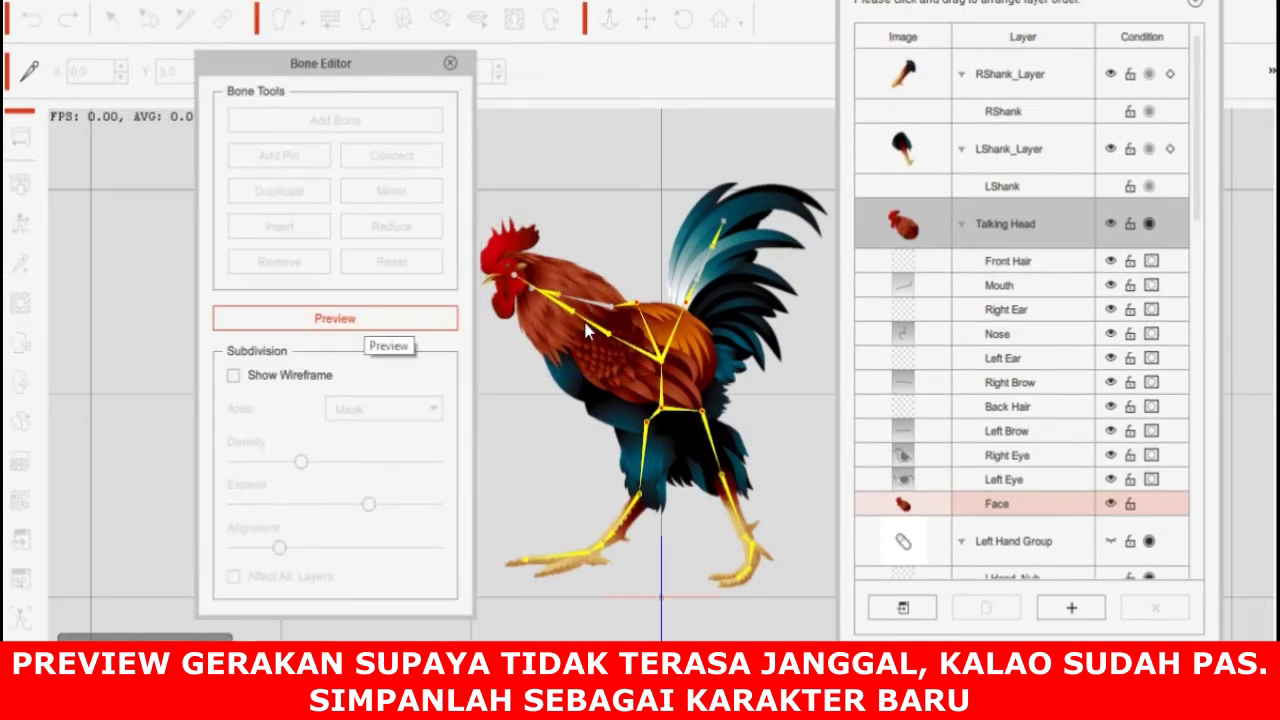
pyautogui.moveTo(602, 298); pyautogui.dragTo(632, 305)
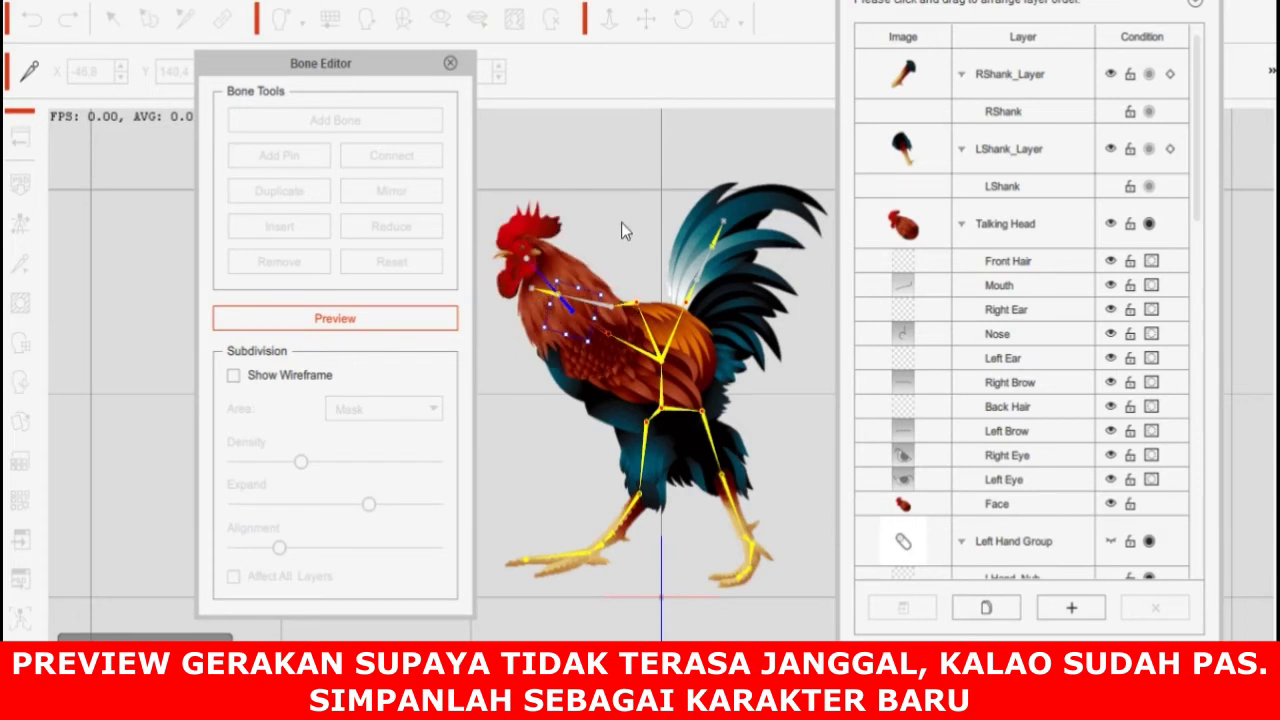
pyautogui.click(345, 319)
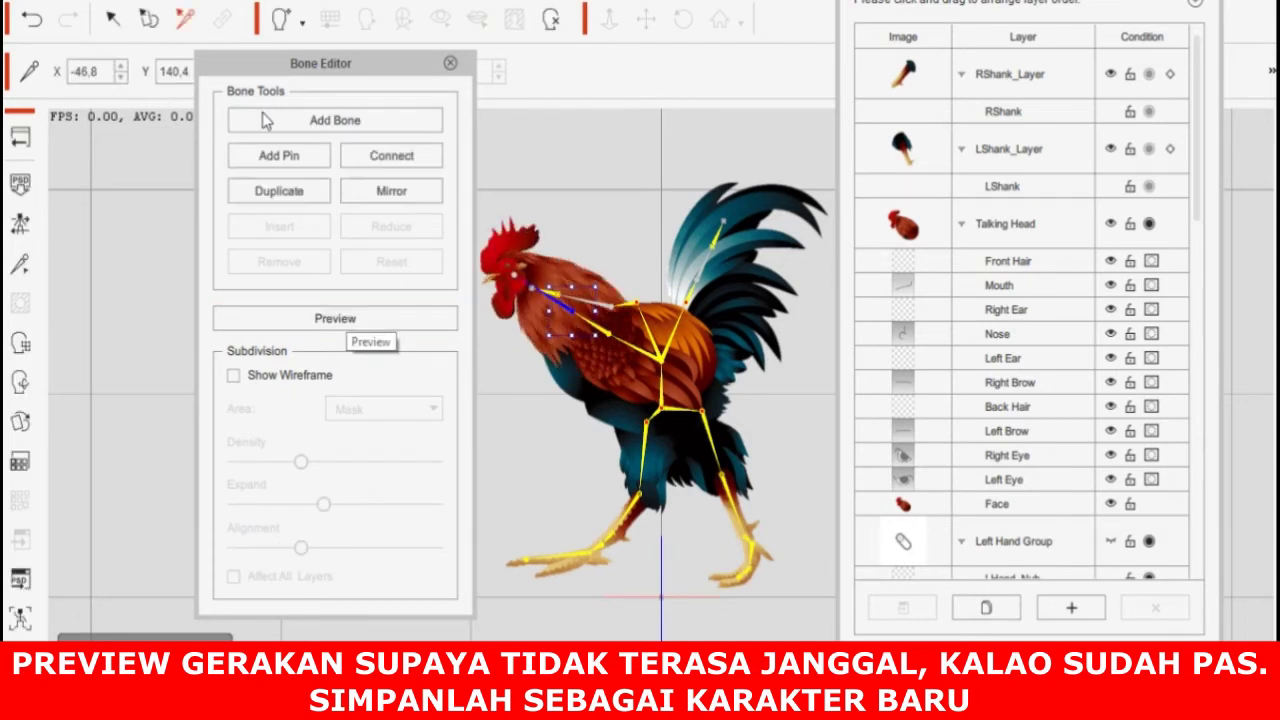
# Step: Close the layer and bone editors and save the rooster as a custom G3 template bone actor named jago bangkok
pyautogui.click(1196, 1)
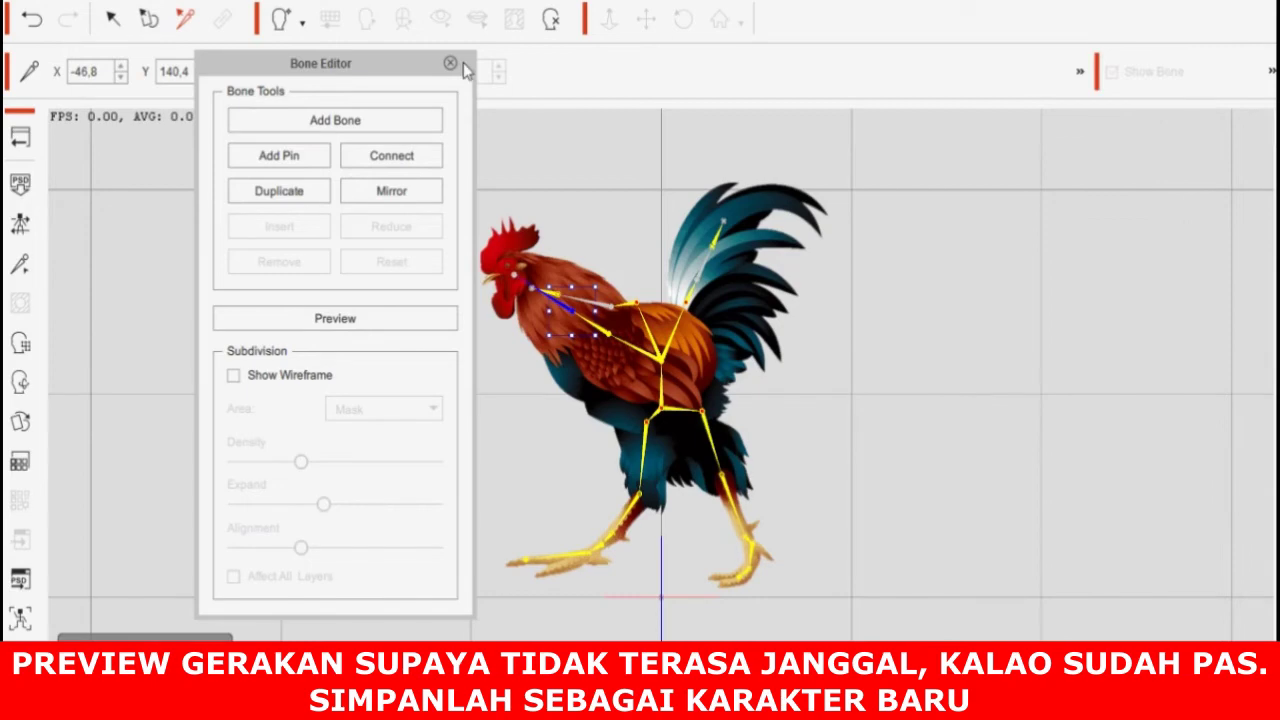
pyautogui.click(453, 64)
pyautogui.click(16, 3)
pyautogui.click(22, 10)
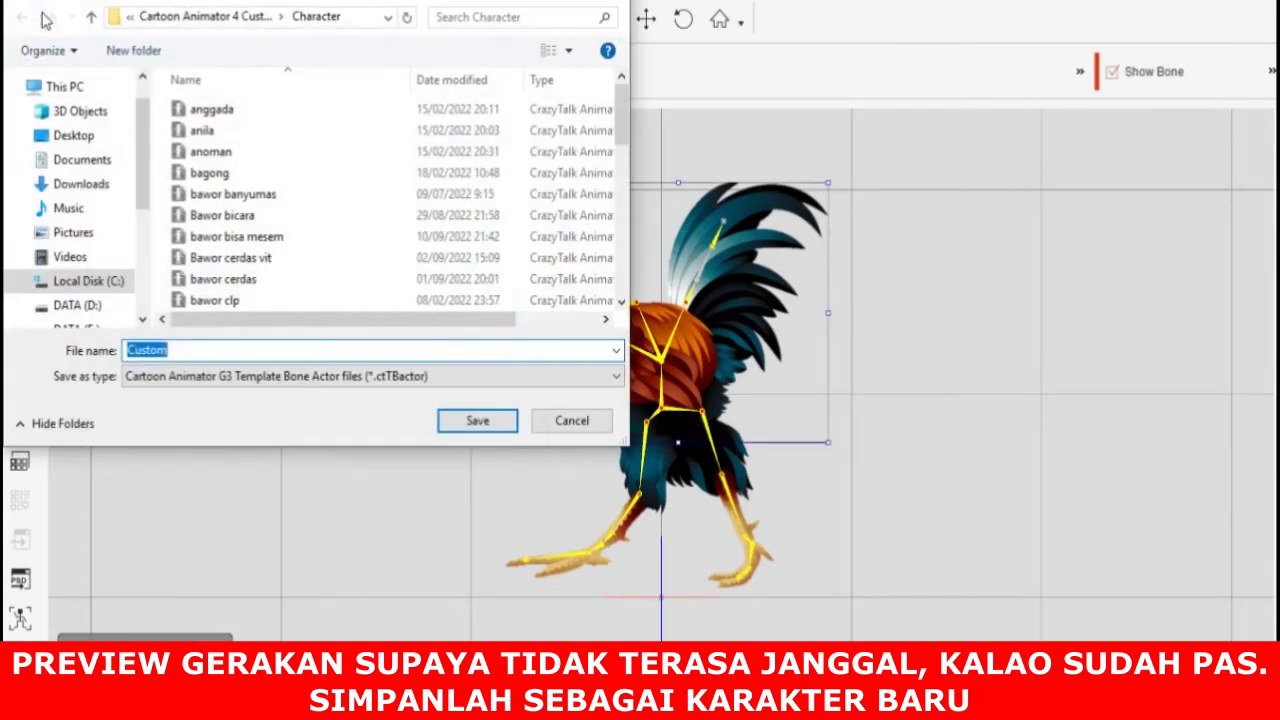
pyautogui.write('jago bangkok')
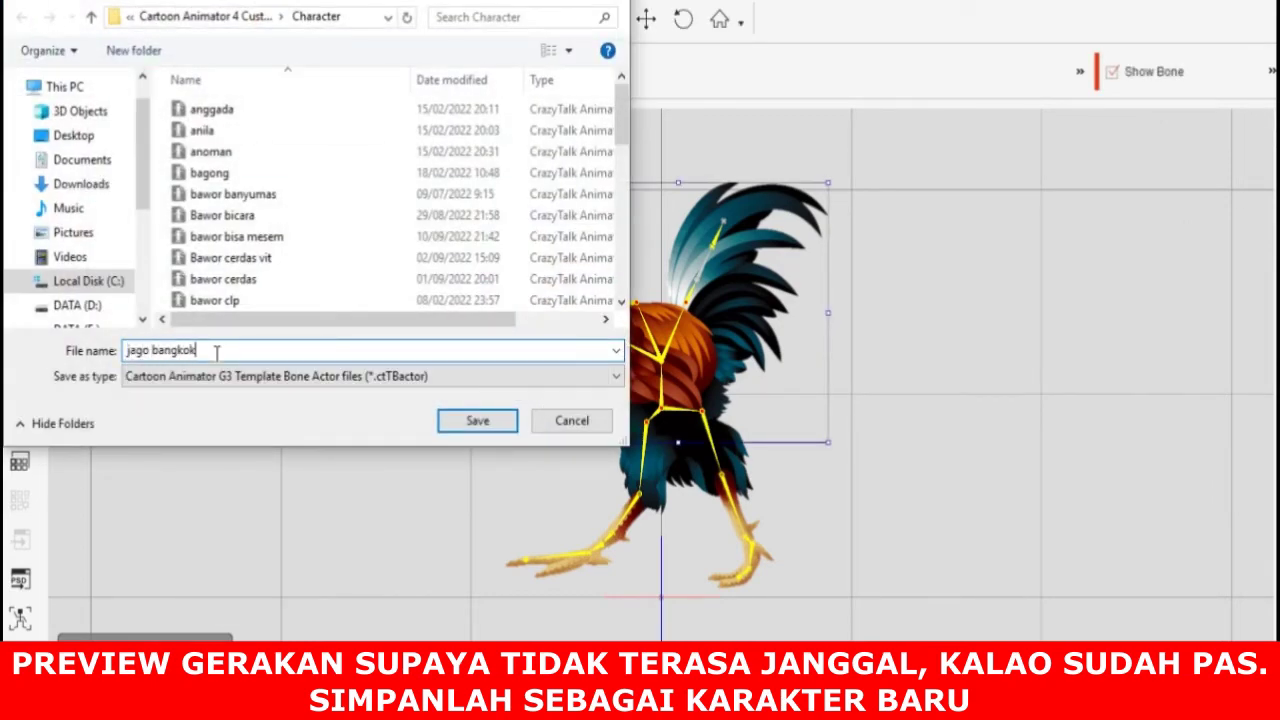
pyautogui.click(484, 421)
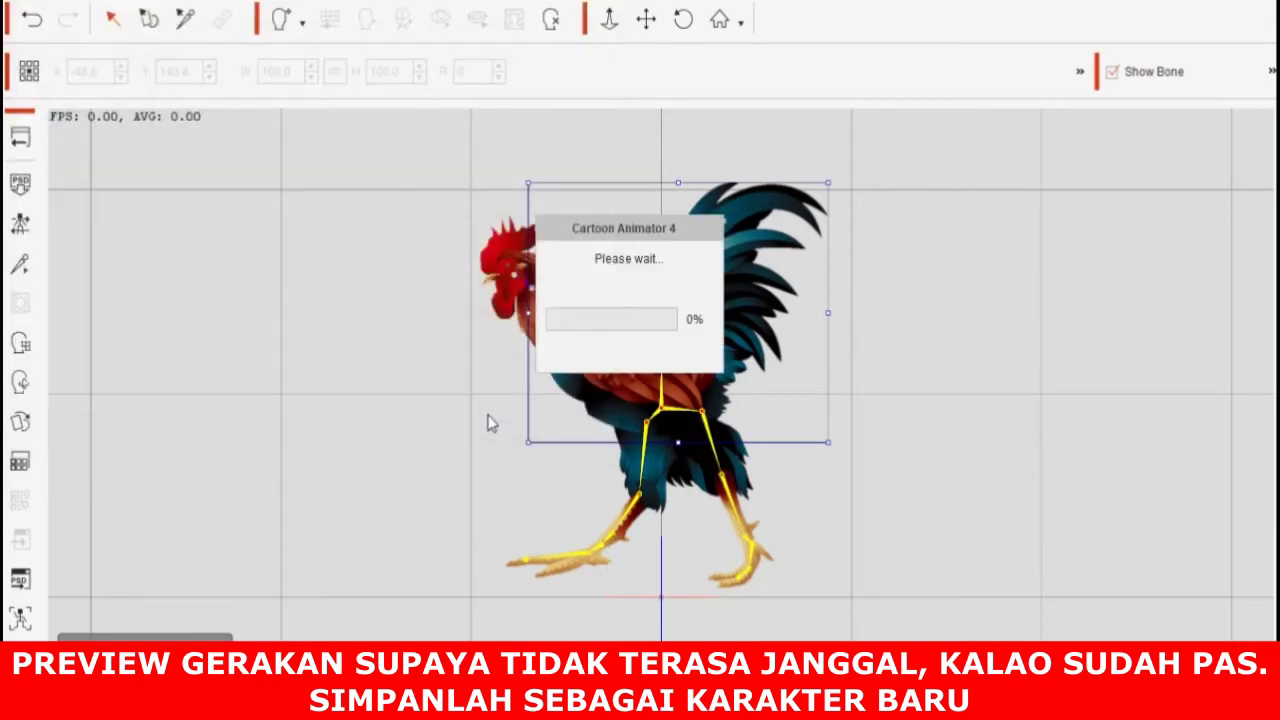
# Step: Return to the stage, shrink the rooster and place it just outside the right edge of the camera frame
pyautogui.click(20, 138)
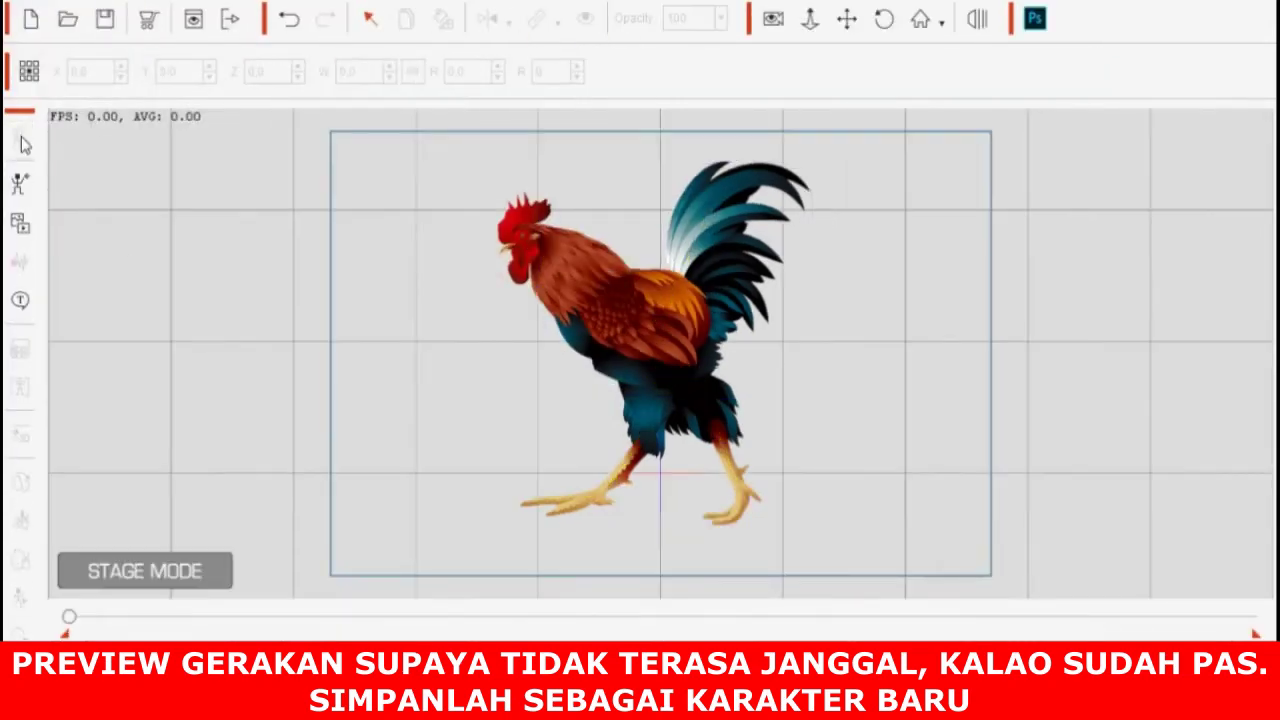
pyautogui.moveTo(656, 317); pyautogui.dragTo(1063, 343)
pyautogui.moveTo(1216, 198); pyautogui.dragTo(1125, 372)
pyautogui.moveTo(1060, 454); pyautogui.dragTo(1084, 454)
pyautogui.moveTo(1174, 371); pyautogui.dragTo(1139, 432)
pyautogui.click(250, 296)
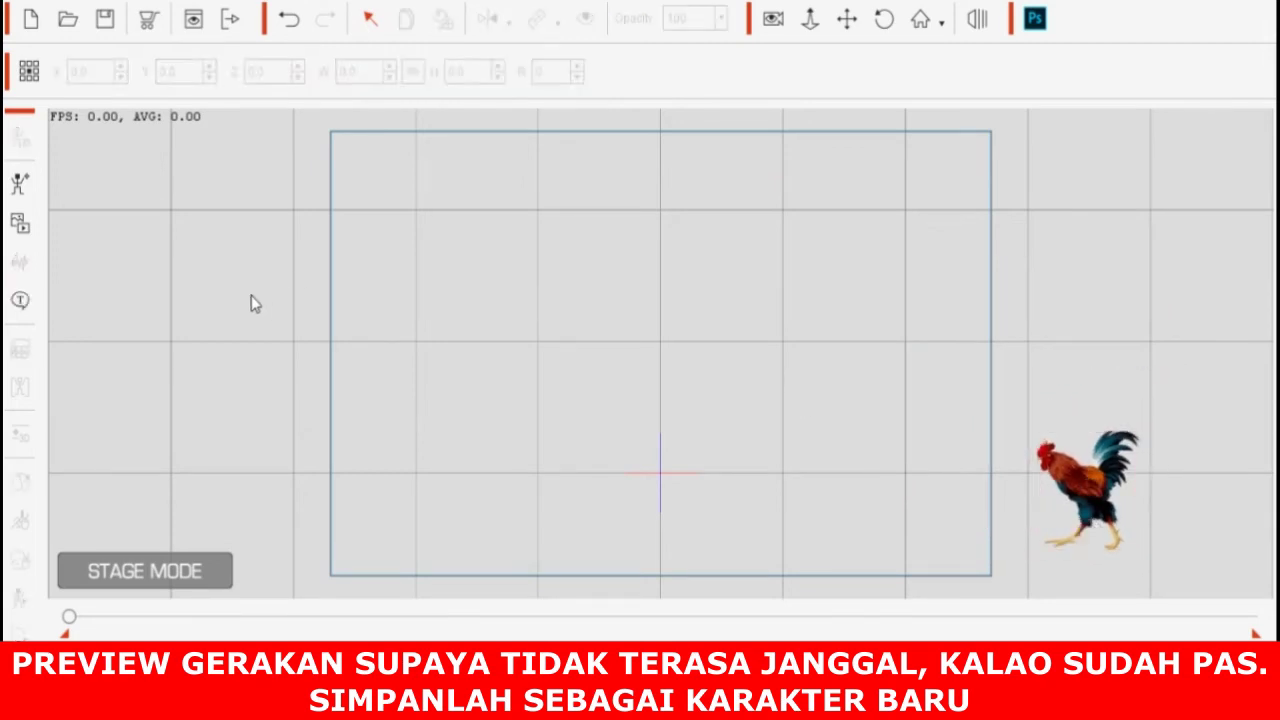
# Step: Import the cartoon forest and pond image from a folder in Pictures as the scene background
pyautogui.click(86, 1)
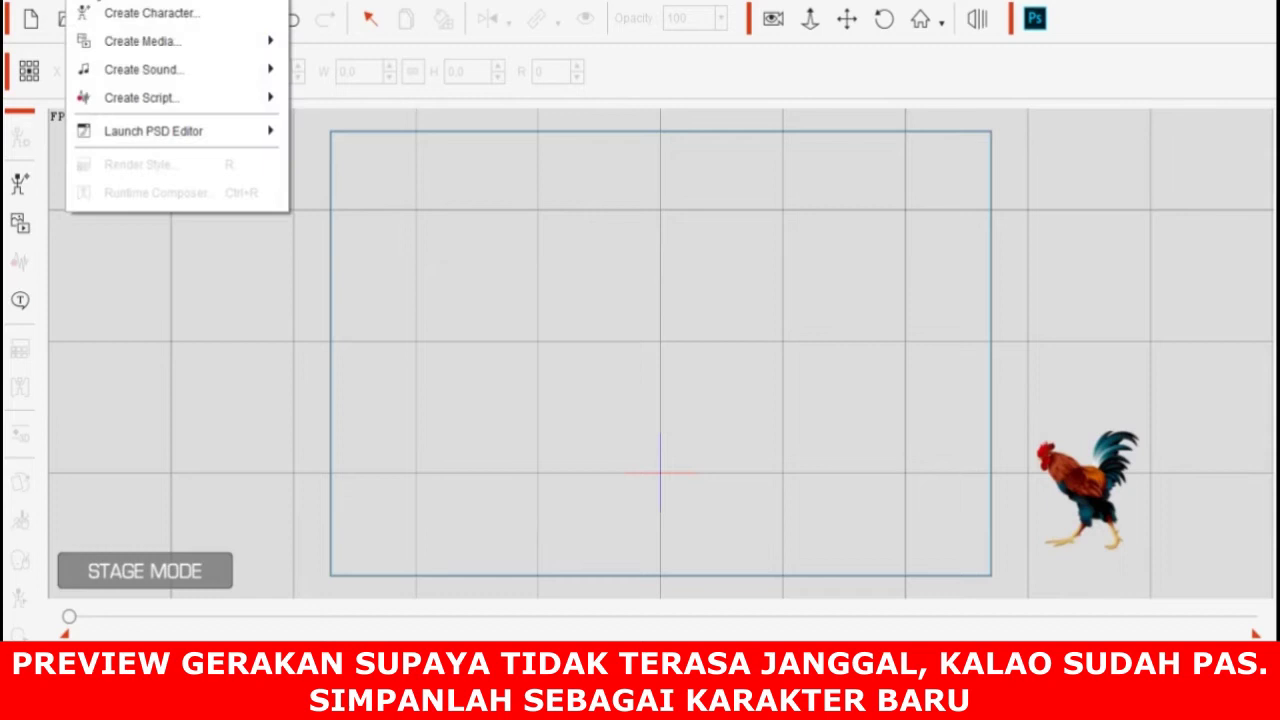
pyautogui.moveTo(225, 49)
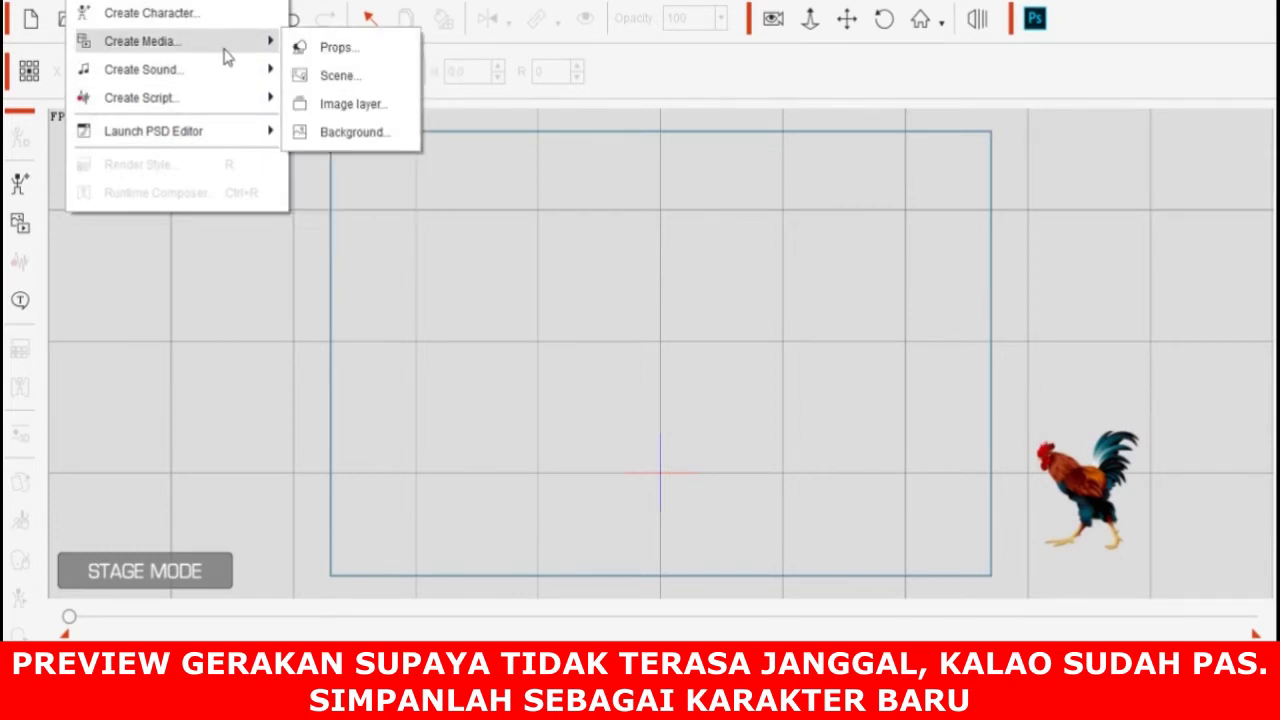
pyautogui.click(355, 132)
pyautogui.click(72, 233)
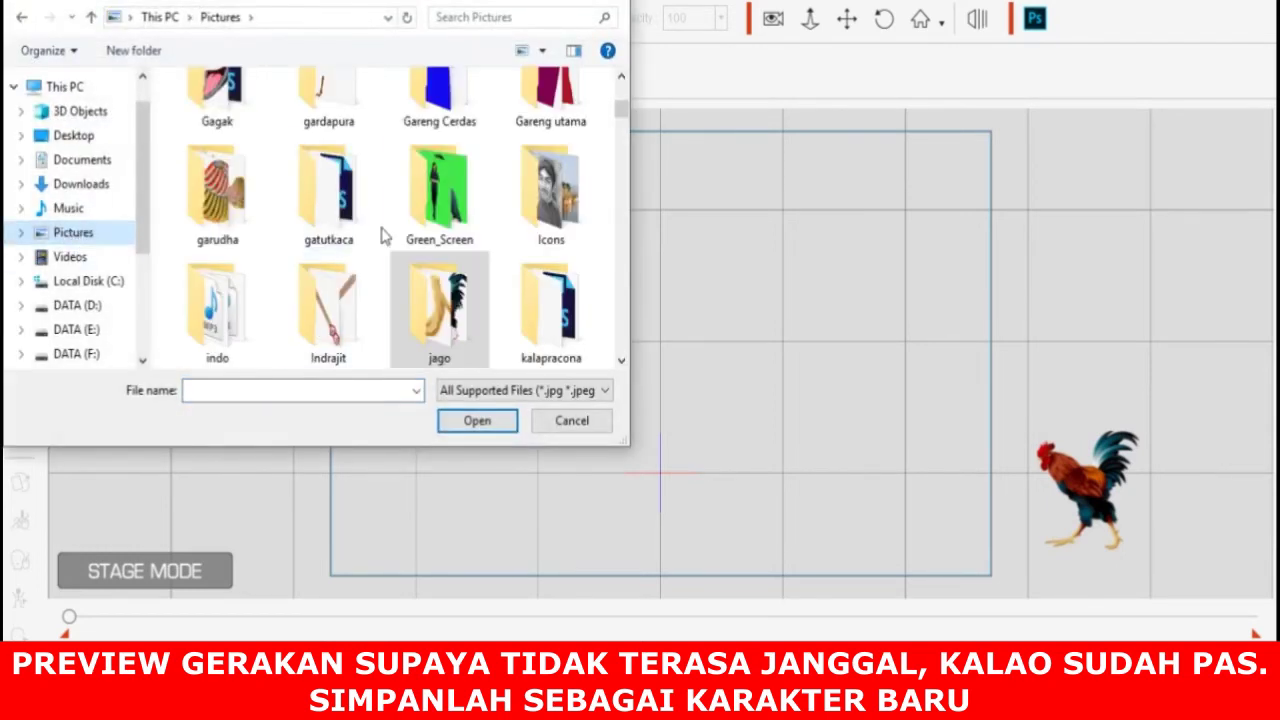
pyautogui.scroll(5, 386, 246)
pyautogui.scroll(-2, 386, 246)
pyautogui.doubleClick(220, 285)
pyautogui.click(217, 252)
pyautogui.click(480, 424)
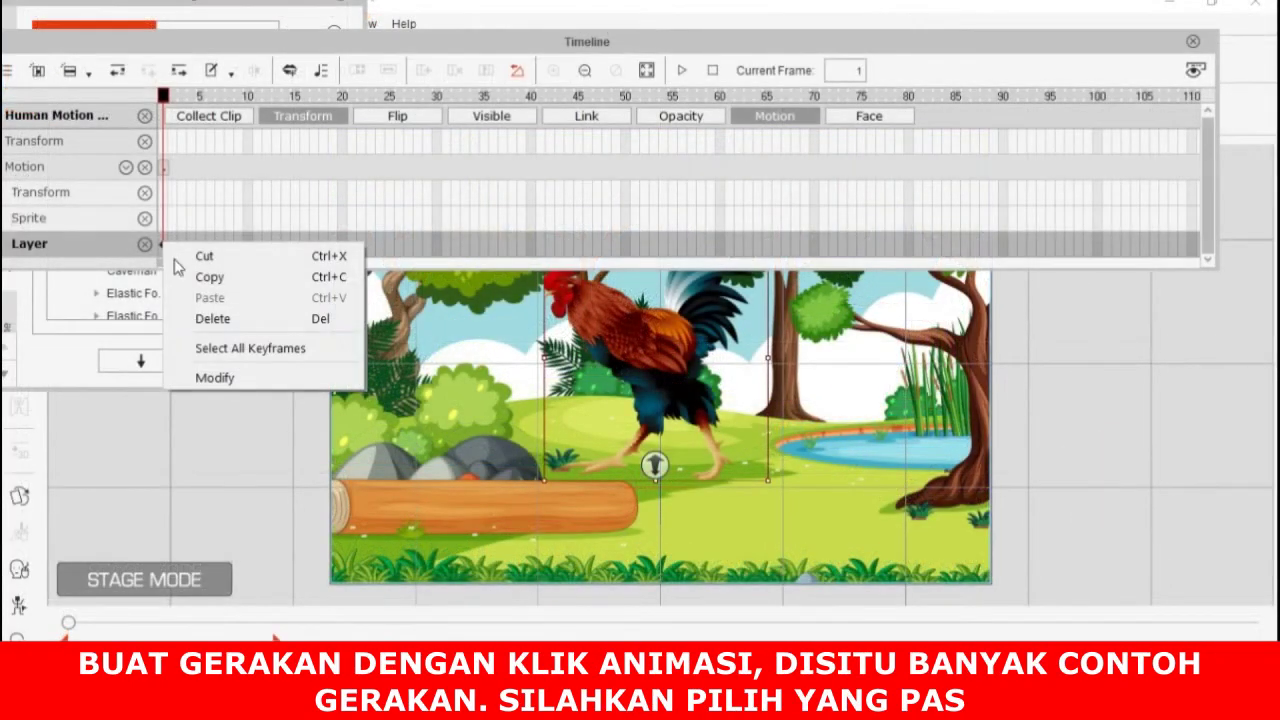
# Step: Clear the key on the rooster's Layer track, then shrink the rooster and place it outside the scene's right edge at frame 1
pyautogui.click(242, 356)
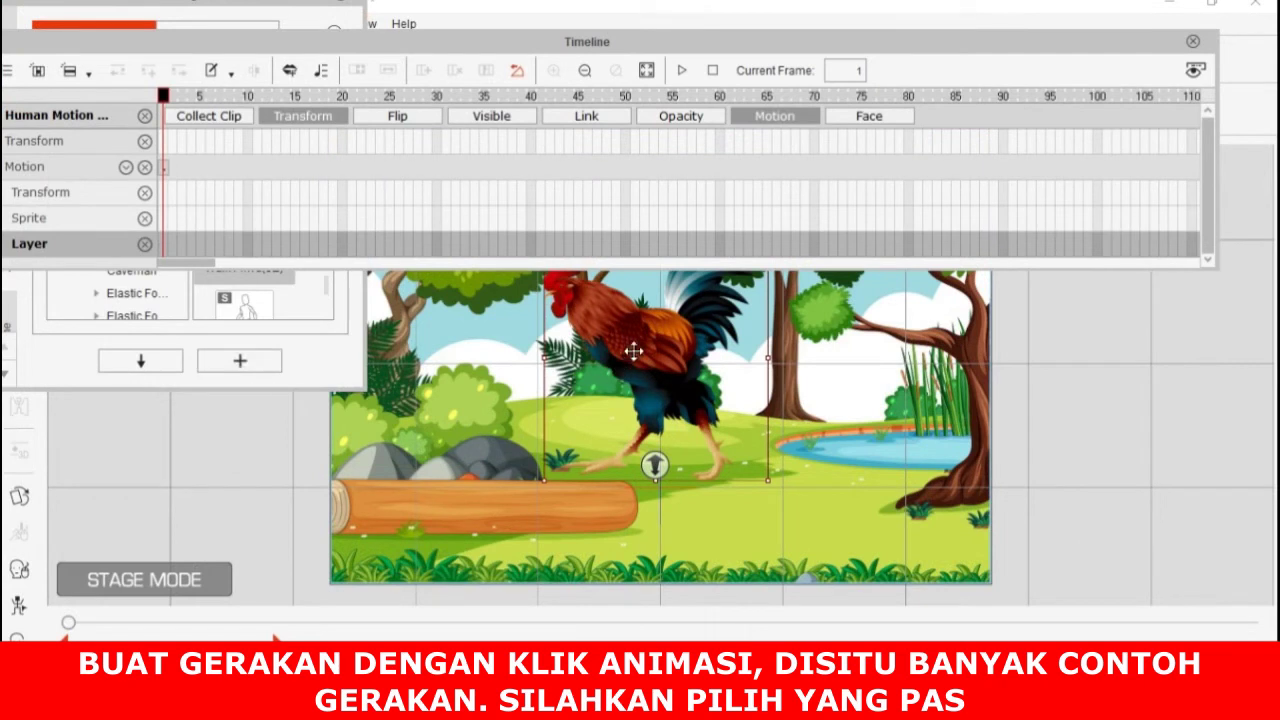
pyautogui.moveTo(634, 350); pyautogui.dragTo(1106, 414)
pyautogui.moveTo(1014, 294); pyautogui.dragTo(1093, 505)
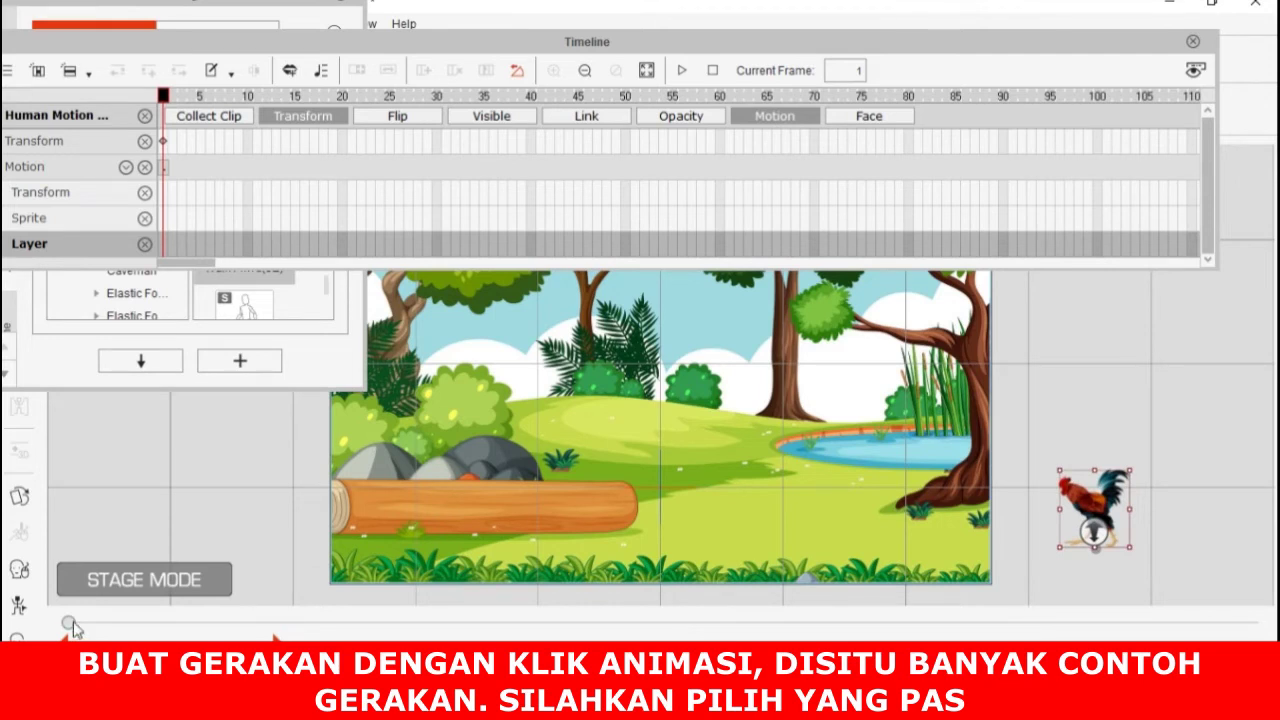
# Step: Build the rooster's walk from frame 1 with the side motion Walk(1S), repeated Walk(2L) clips and a closing Walk(3E)
pyautogui.moveTo(68, 622); pyautogui.dragTo(135, 640)
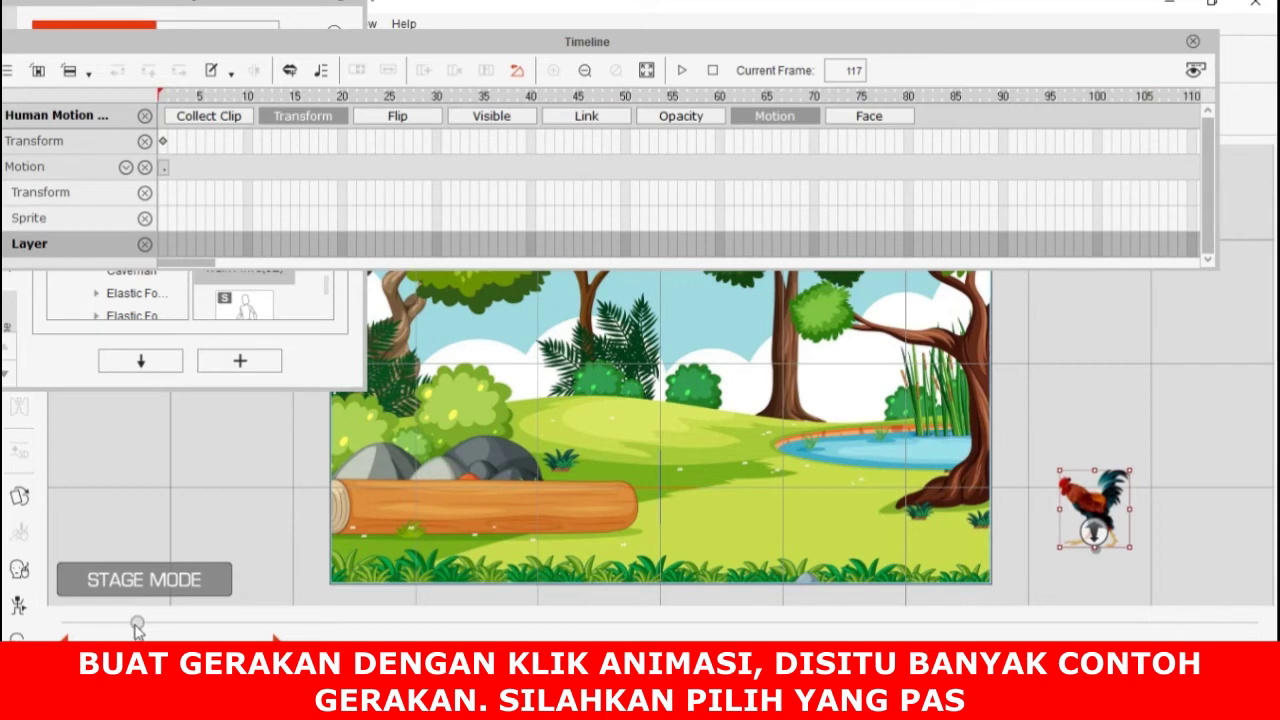
pyautogui.click(280, 5)
pyautogui.scroll(-2, 285, 229)
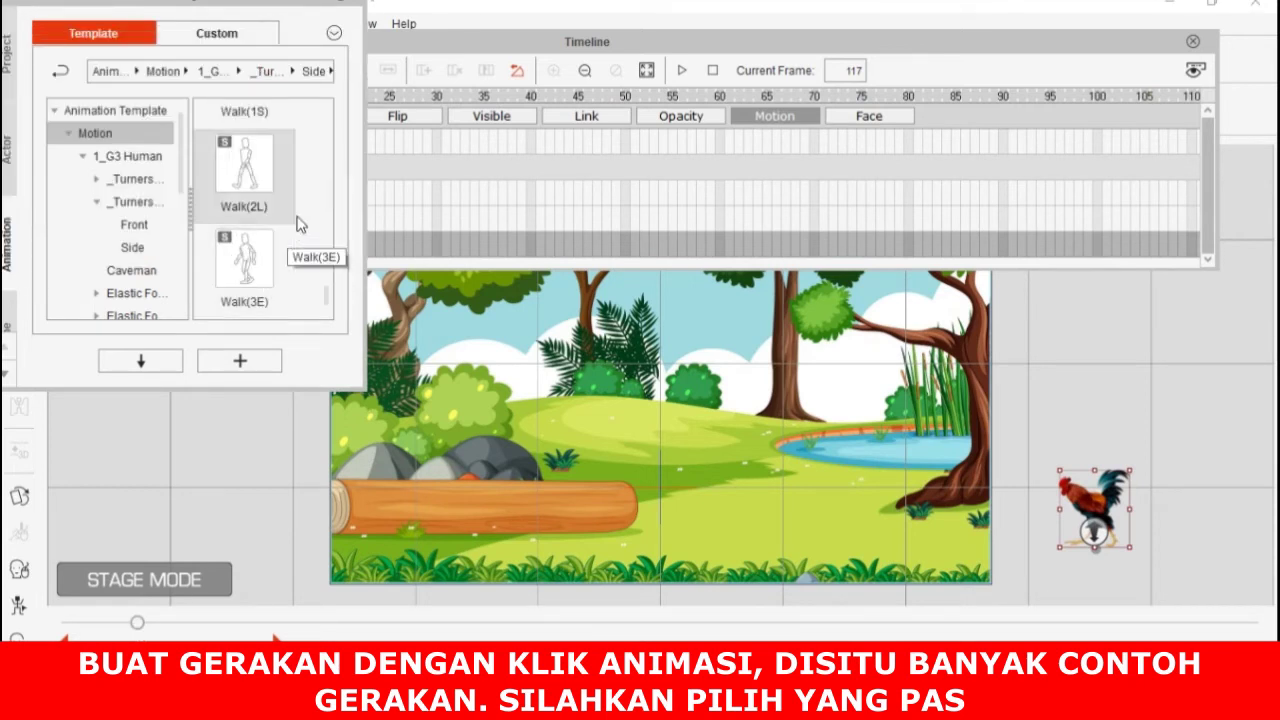
pyautogui.scroll(1, 326, 287)
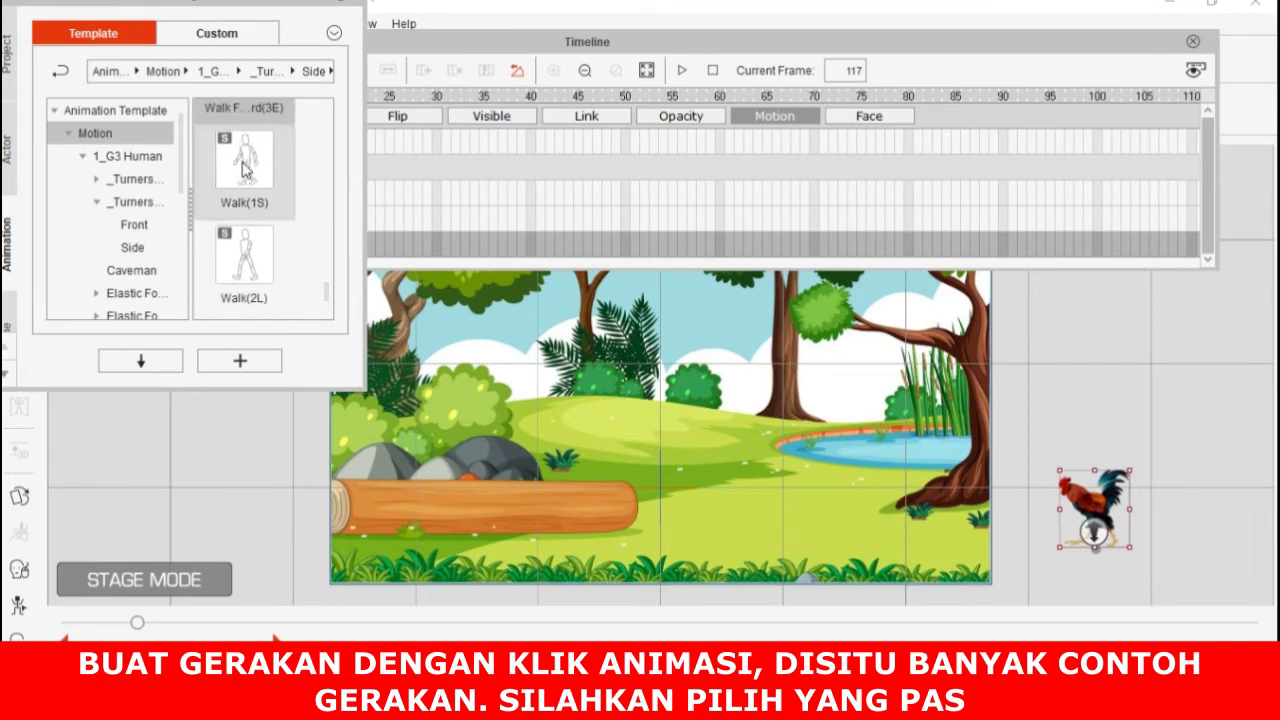
pyautogui.moveTo(142, 622); pyautogui.dragTo(50, 618)
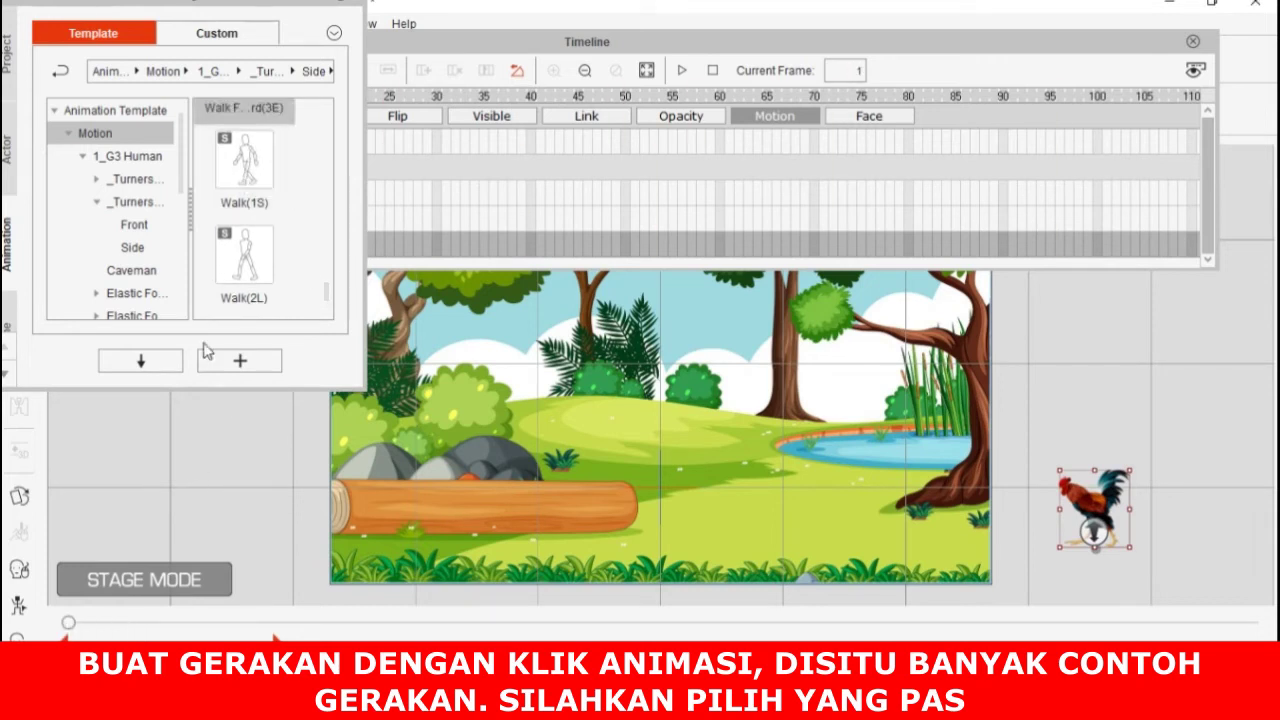
pyautogui.click(230, 186)
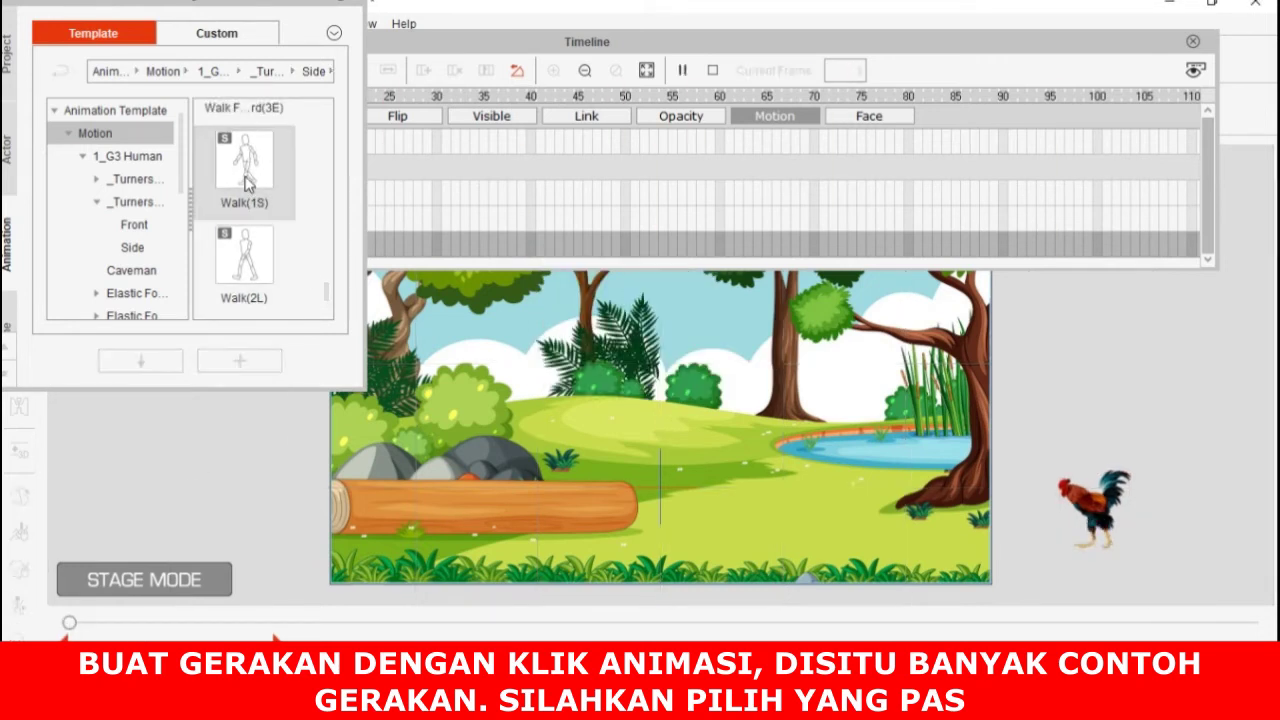
pyautogui.click(258, 268)
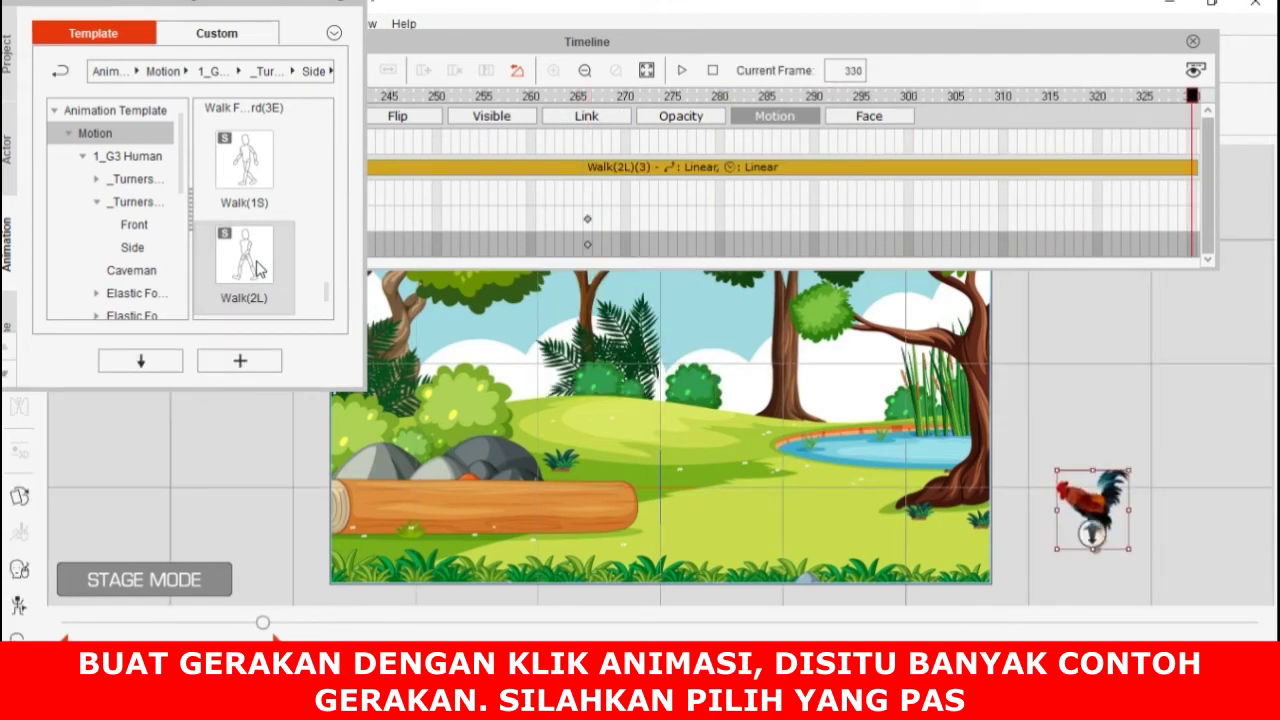
pyautogui.scroll(-1, 325, 305)
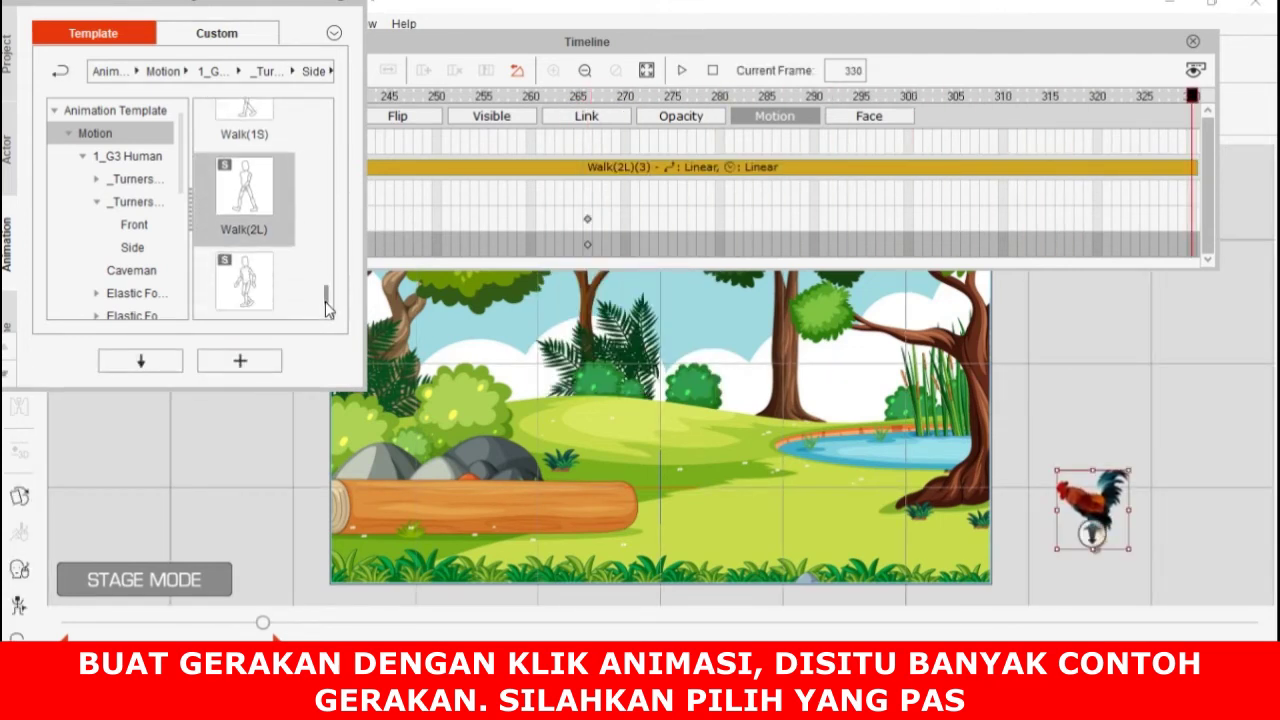
pyautogui.click(245, 287)
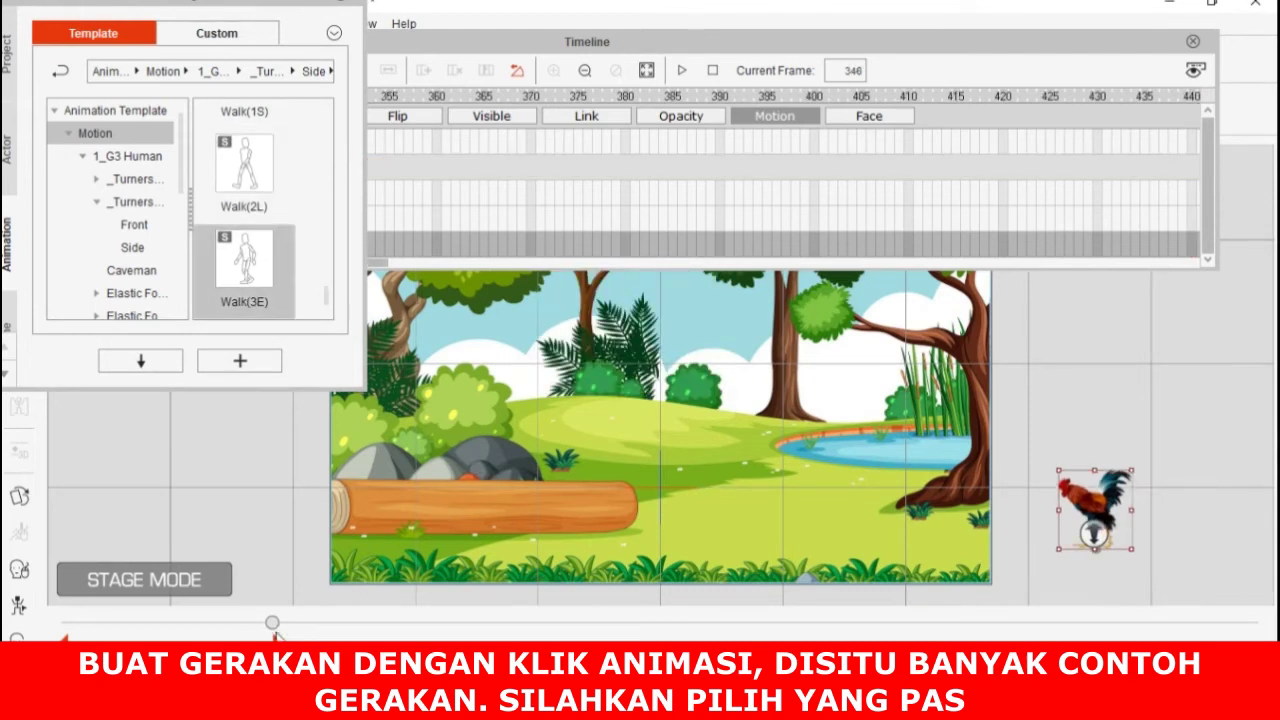
# Step: Move the rooster to the log at the scene's left at the end of the walk, then play the animation from the start
pyautogui.moveTo(272, 627); pyautogui.dragTo(66, 624)
pyautogui.moveTo(1099, 511); pyautogui.dragTo(413, 497)
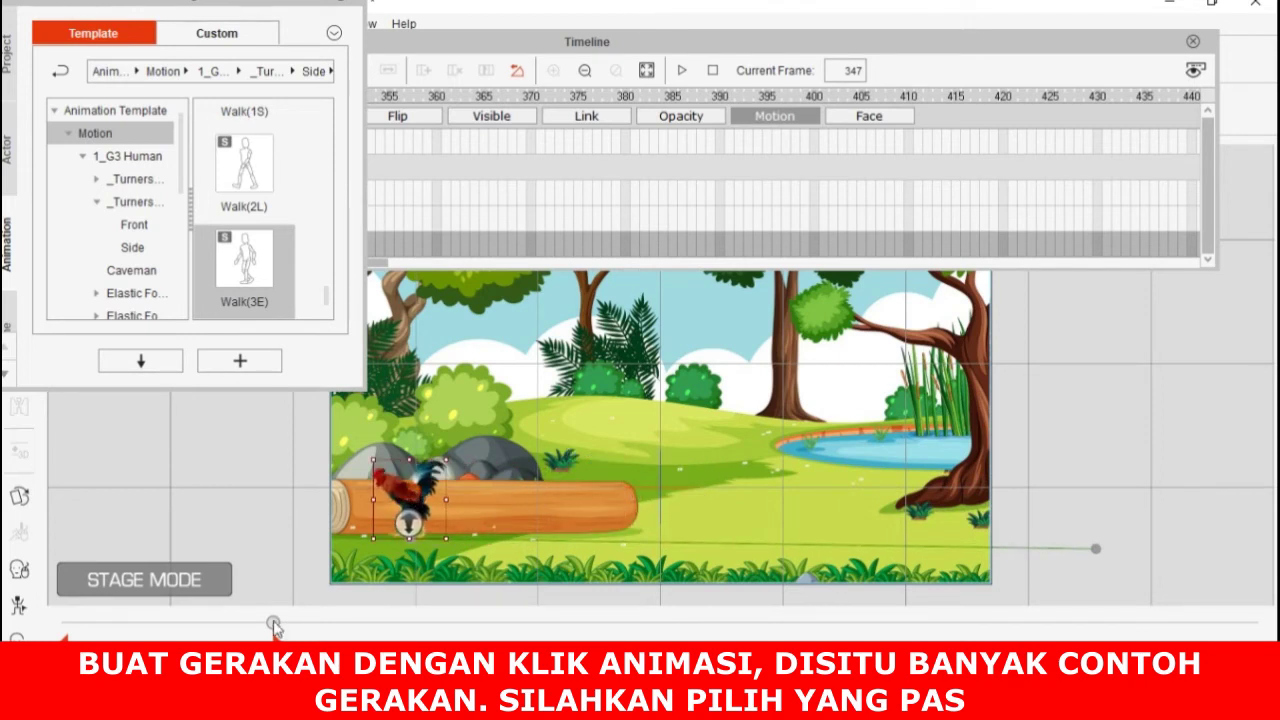
pyautogui.moveTo(273, 624); pyautogui.dragTo(53, 625)
pyautogui.press('space')
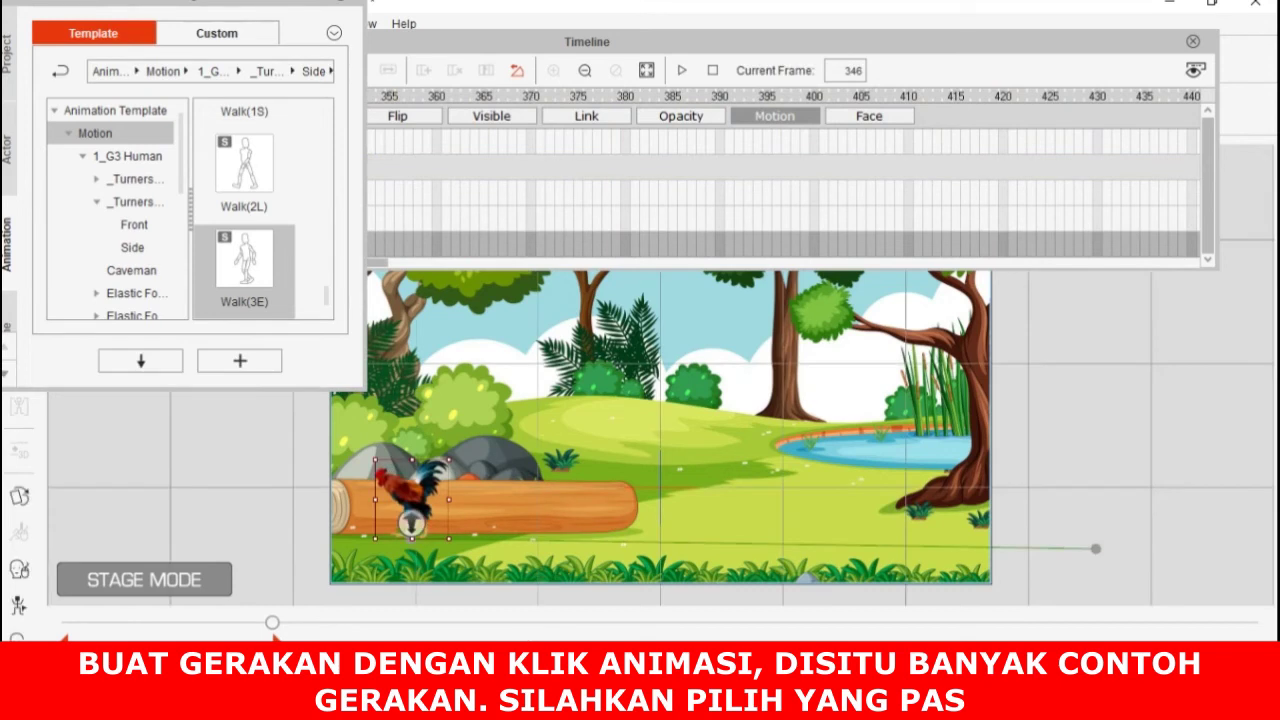
# Step: Flip the rooster to face right at frame 350 and append four Walk(2L) clips for the return walk
pyautogui.moveTo(272, 625)
pyautogui.mouseDown()
pyautogui.moveTo(55, 630)
pyautogui.moveTo(286, 620)
pyautogui.moveTo(272, 638)
pyautogui.mouseUp()
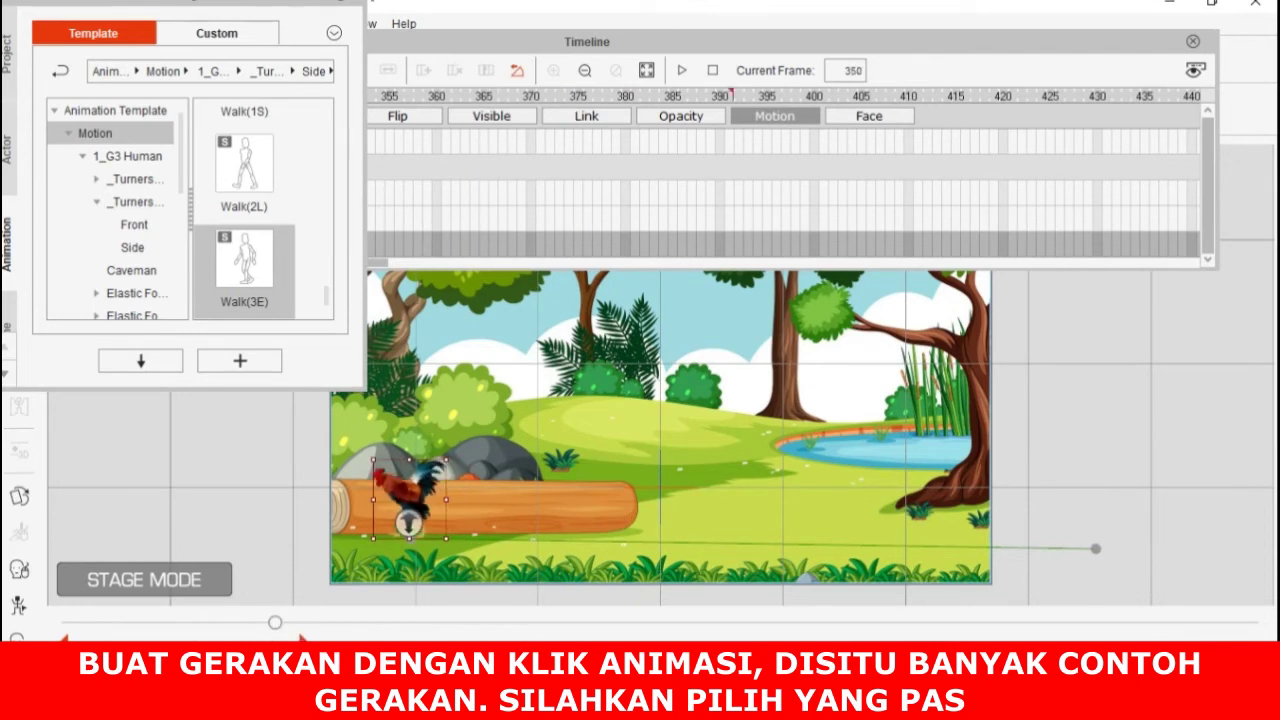
pyautogui.click(1192, 41)
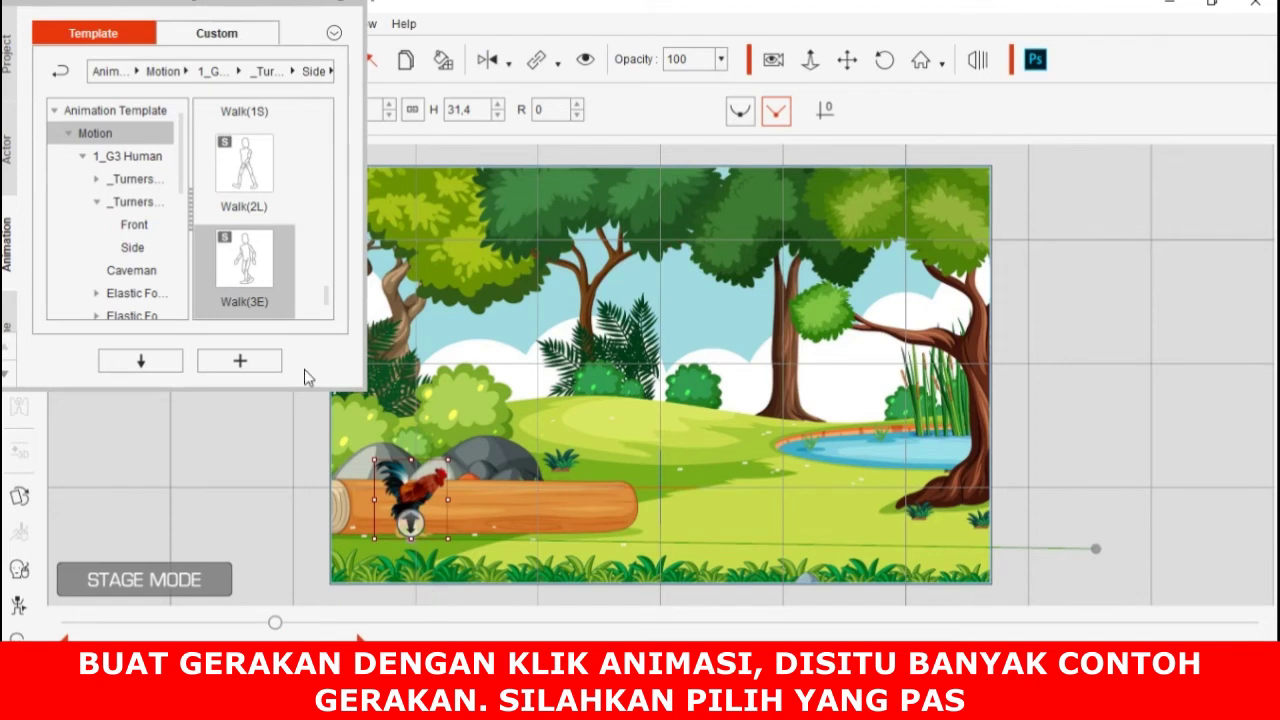
pyautogui.doubleClick(246, 185)
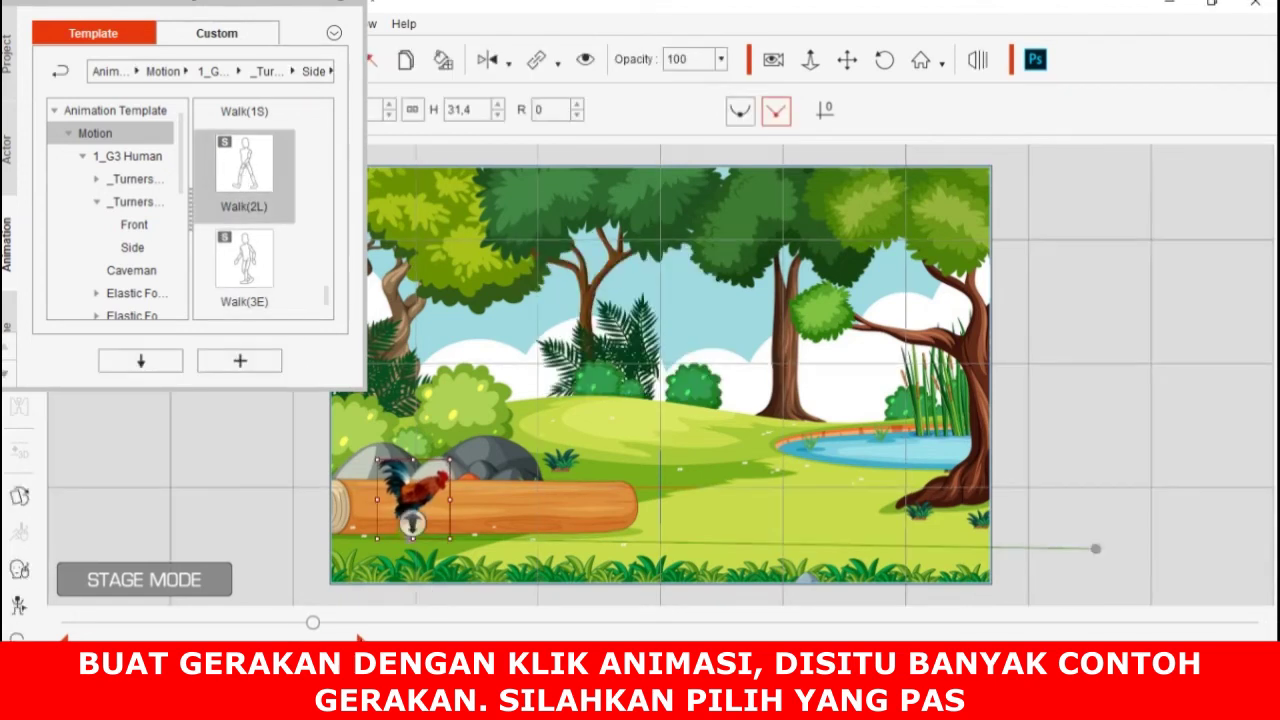
pyautogui.doubleClick(250, 173)
pyautogui.doubleClick(265, 180)
pyautogui.doubleClick(258, 182)
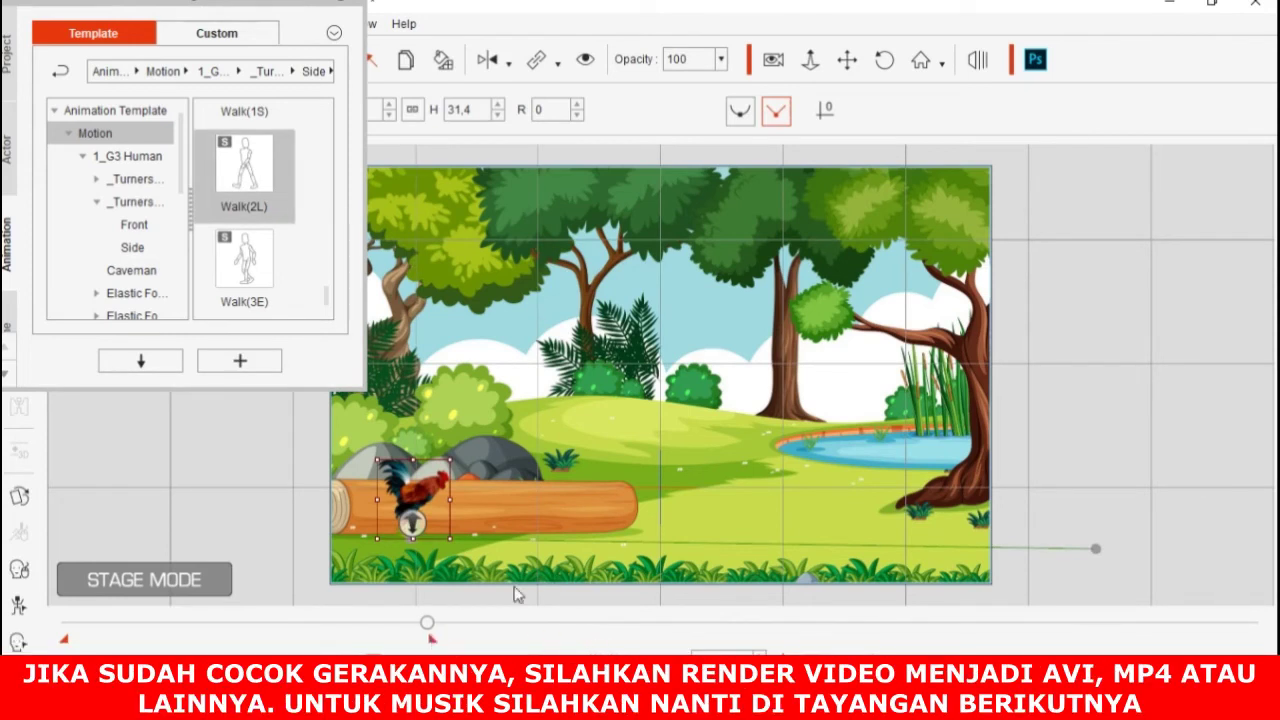
# Step: Check the turning point, then move the rooster right to the grass below the pond at the end of the return walk
pyautogui.moveTo(427, 630); pyautogui.dragTo(275, 647)
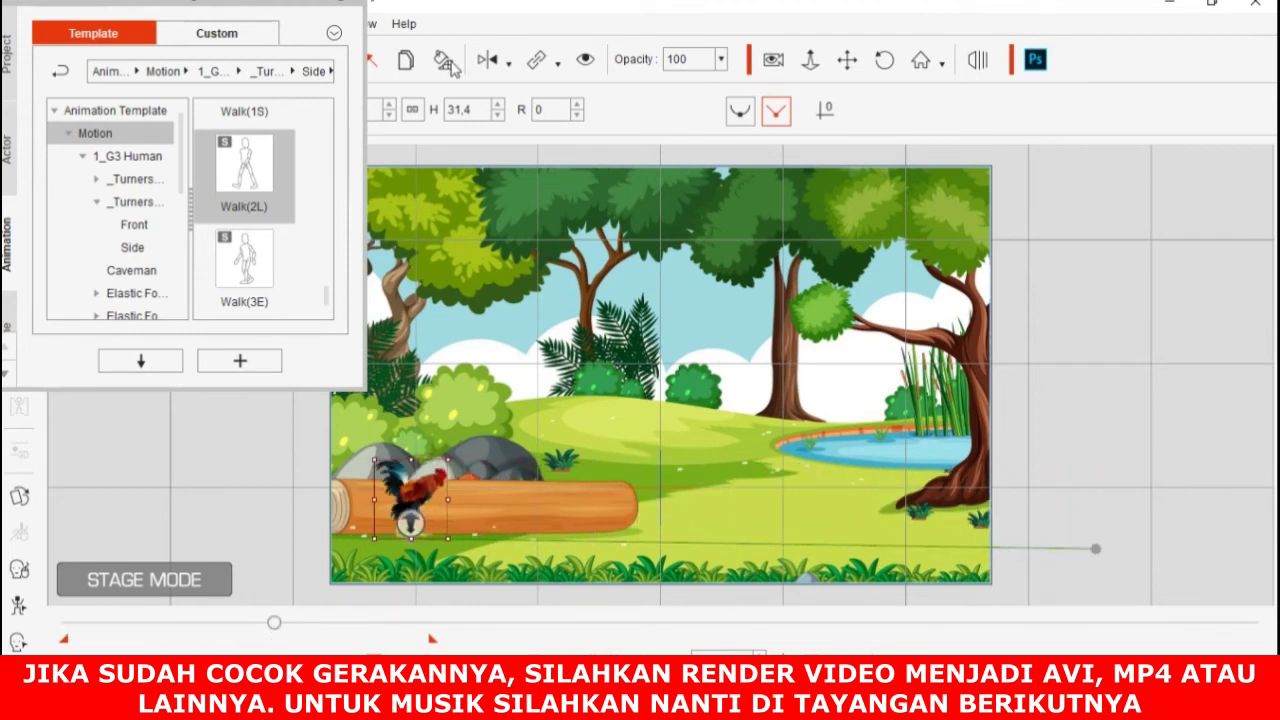
pyautogui.click(487, 60)
pyautogui.moveTo(276, 628); pyautogui.dragTo(427, 627)
pyautogui.moveTo(418, 494); pyautogui.dragTo(818, 494)
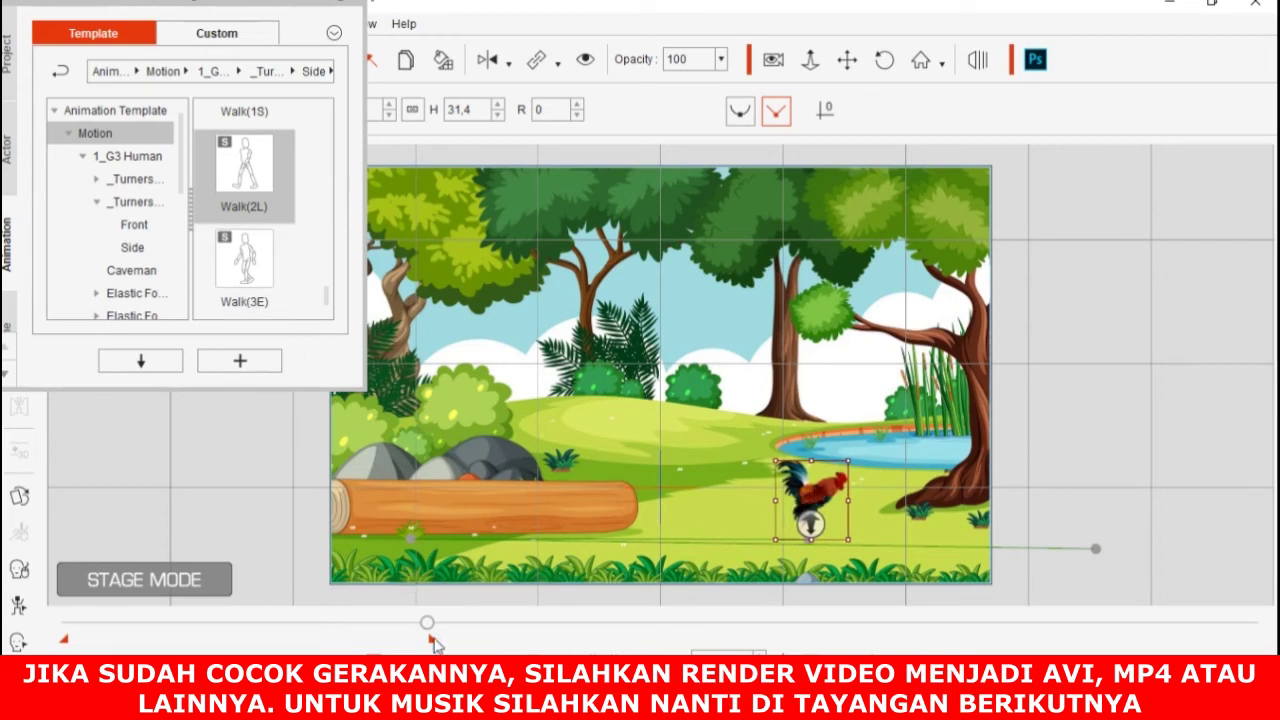
# Step: Append Walk(3E) to finish the return walk, then play the animation from near its beginning
pyautogui.doubleClick(252, 268)
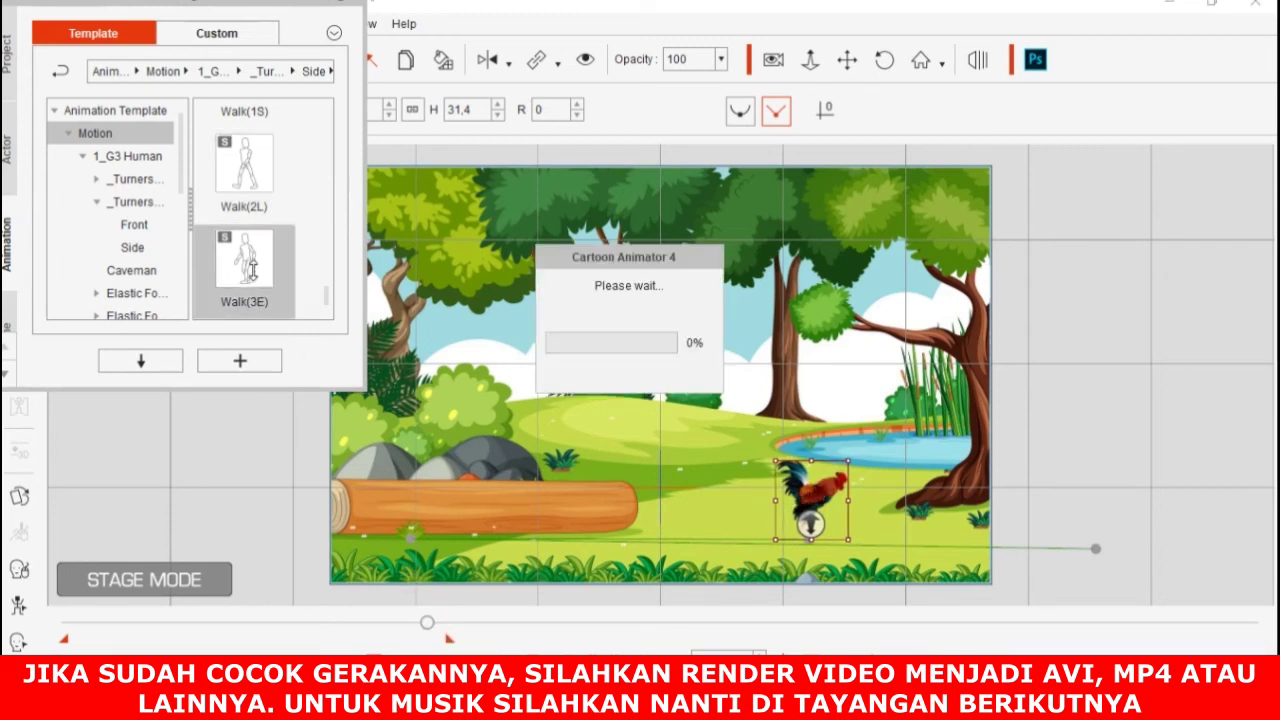
pyautogui.moveTo(438, 628); pyautogui.dragTo(98, 642)
pyautogui.press('space')
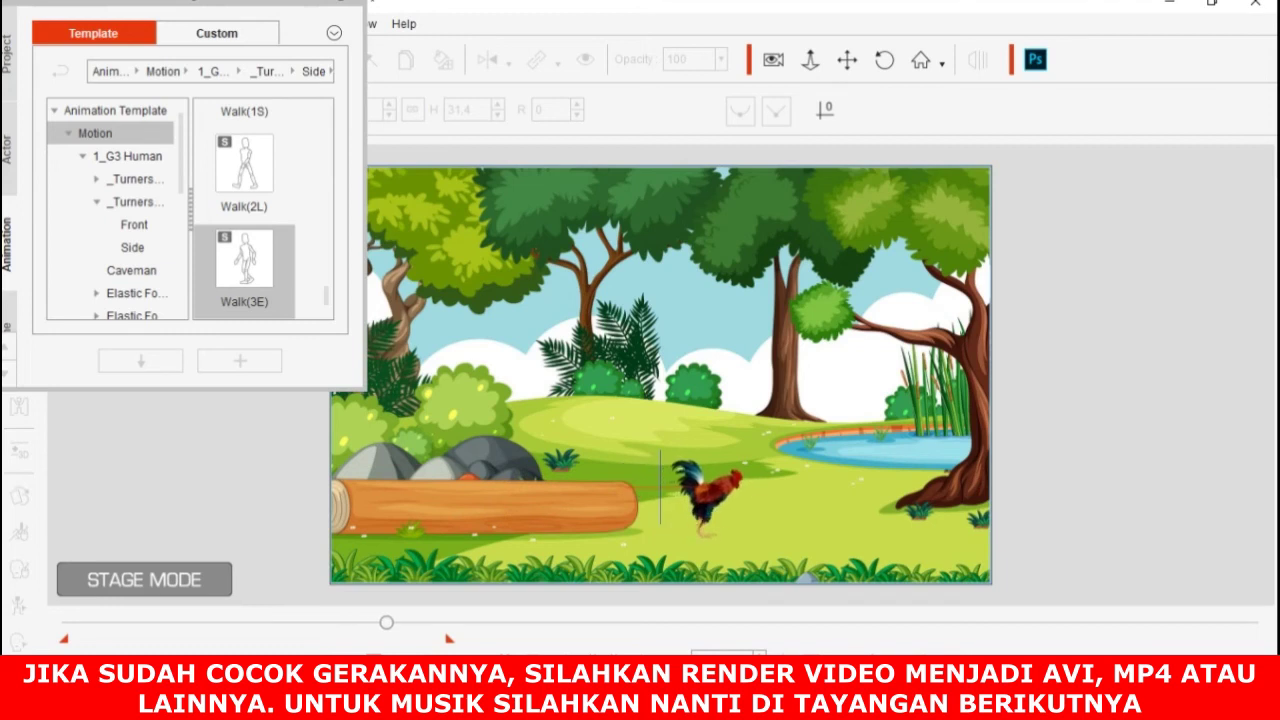
# Step: Stop the playback and export the rooster animation as an MP4 video named jago in the Videos folder
pyautogui.press('space')
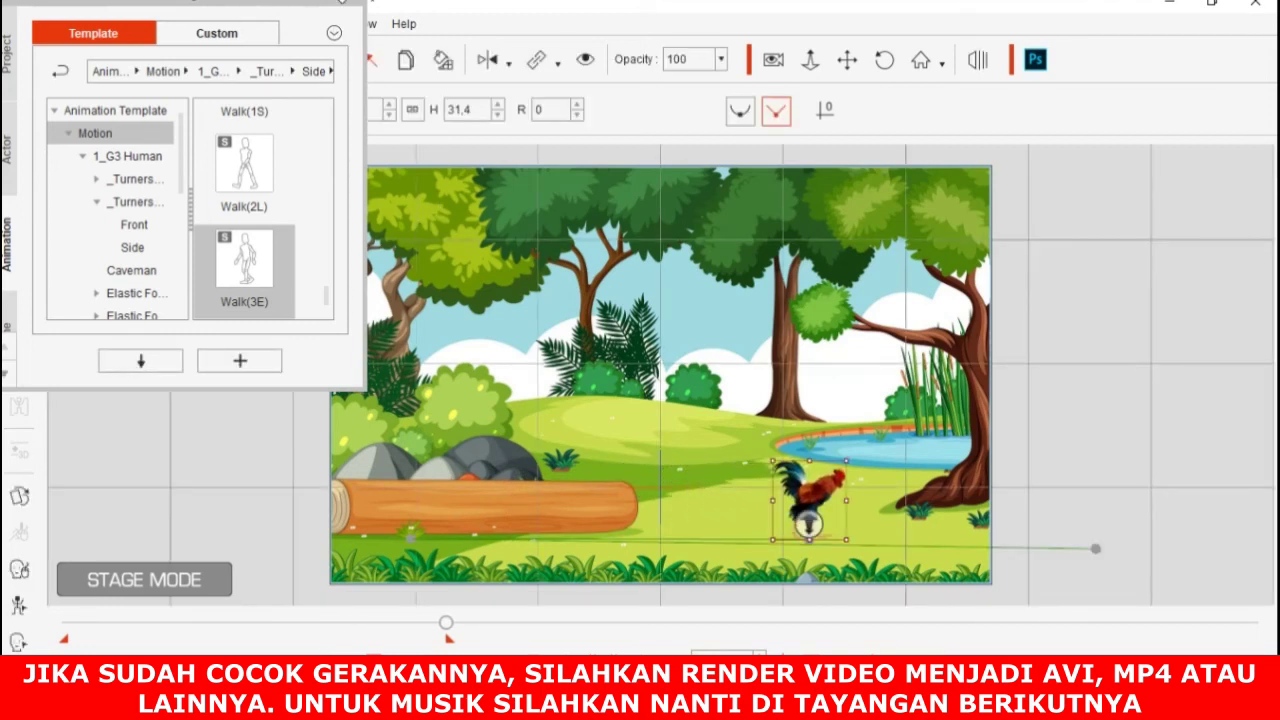
pyautogui.click(343, 7)
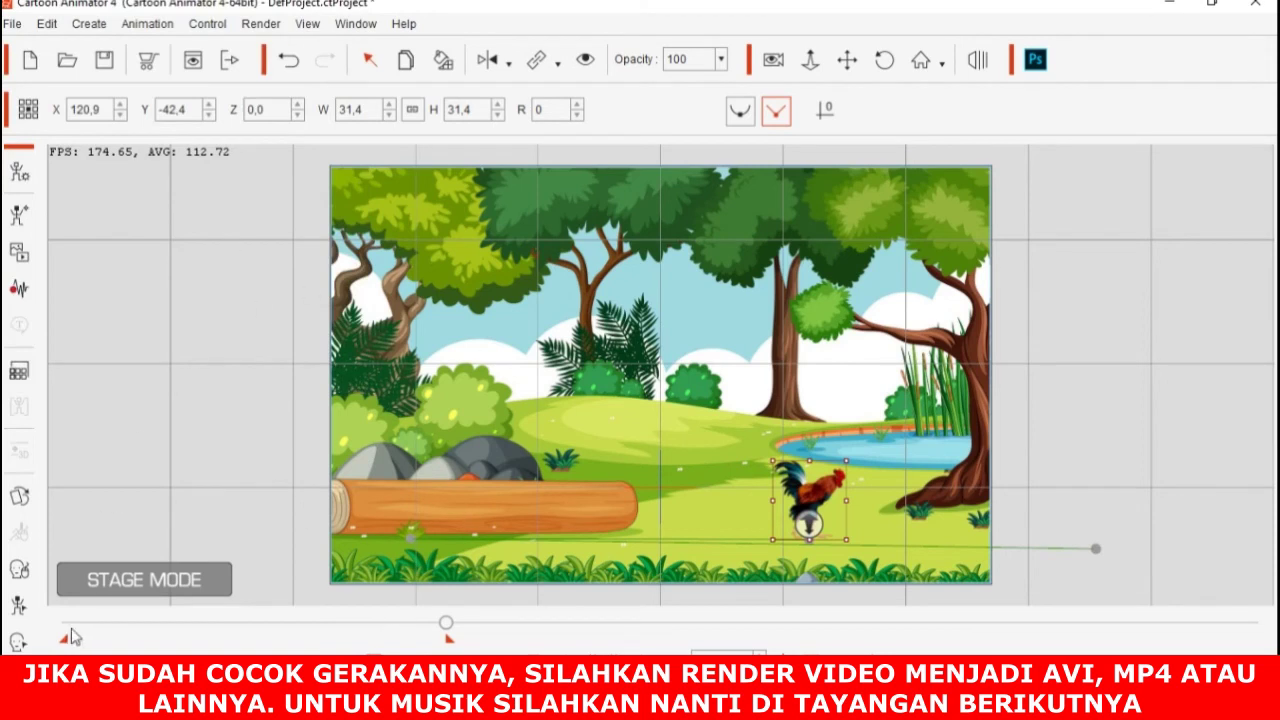
pyautogui.click(262, 24)
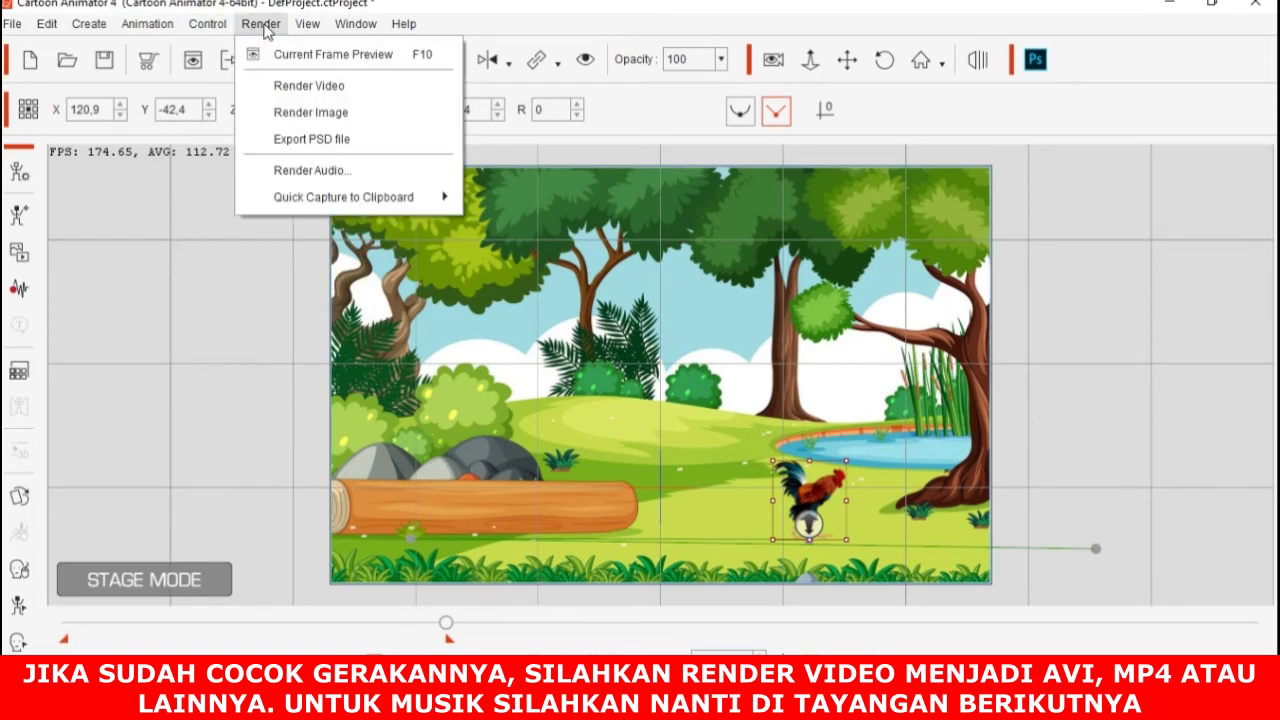
pyautogui.click(294, 87)
pyautogui.click(334, 180)
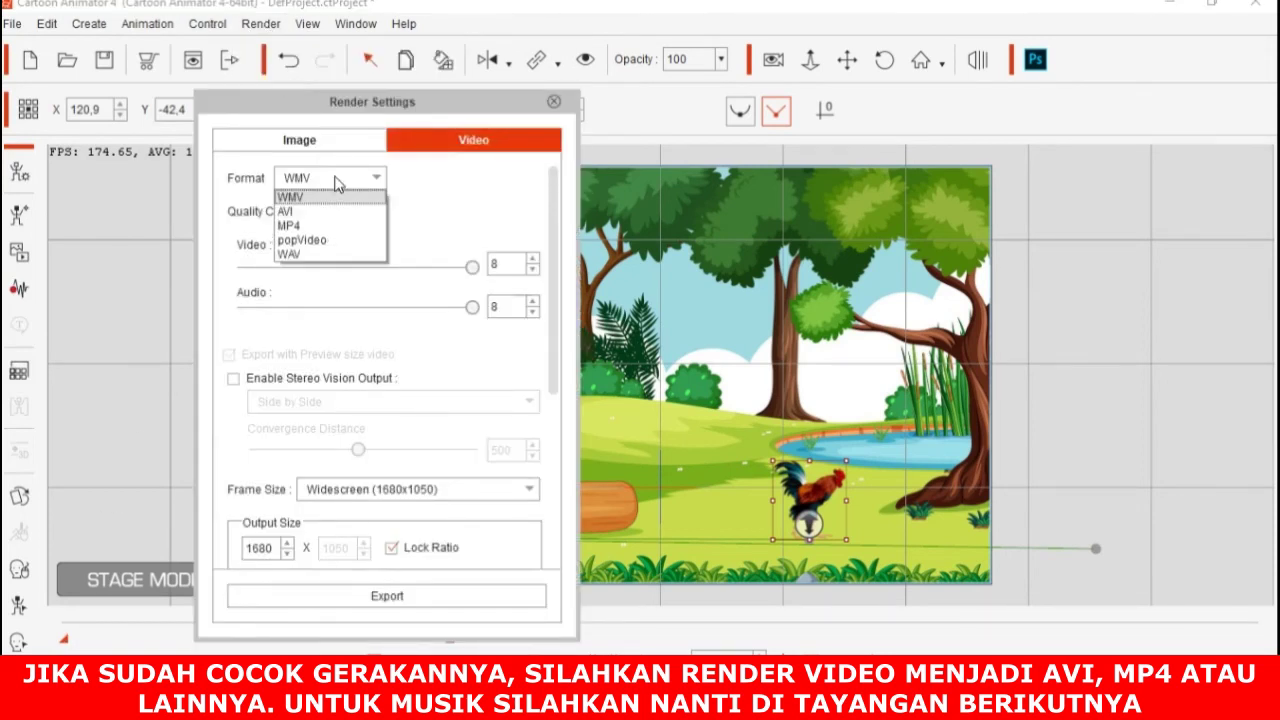
pyautogui.click(300, 224)
pyautogui.click(385, 595)
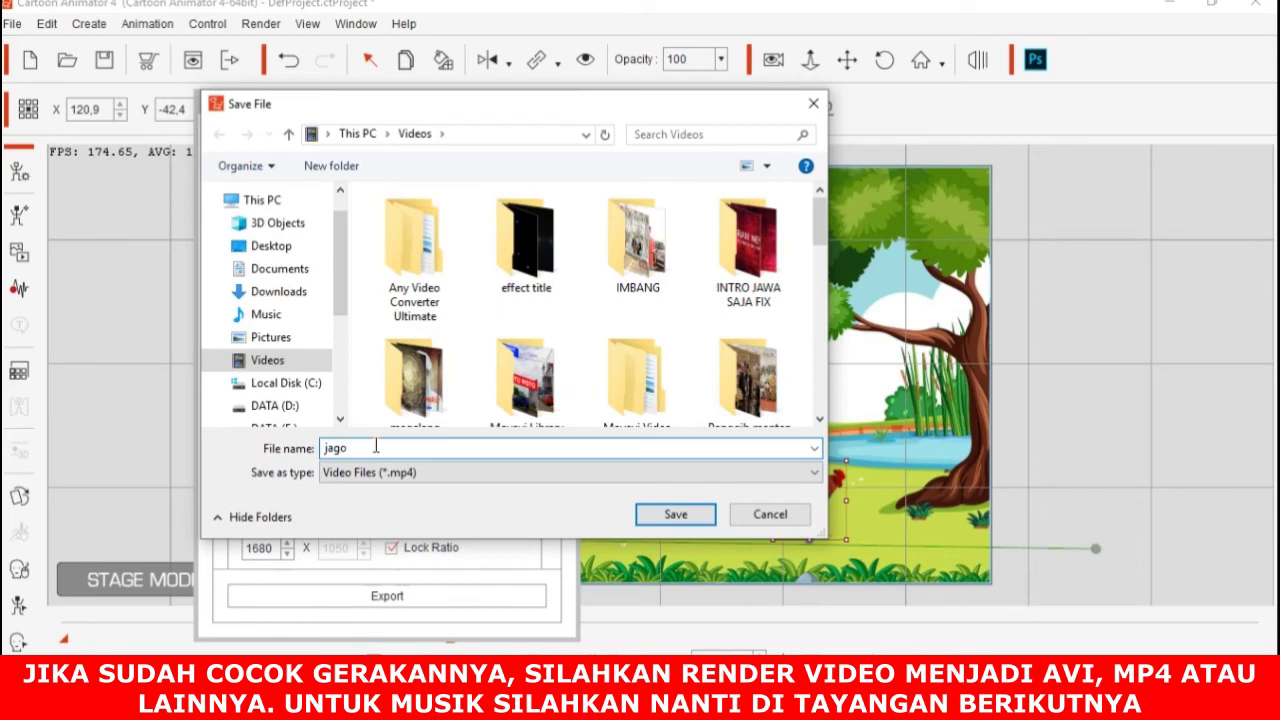
pyautogui.click(683, 512)
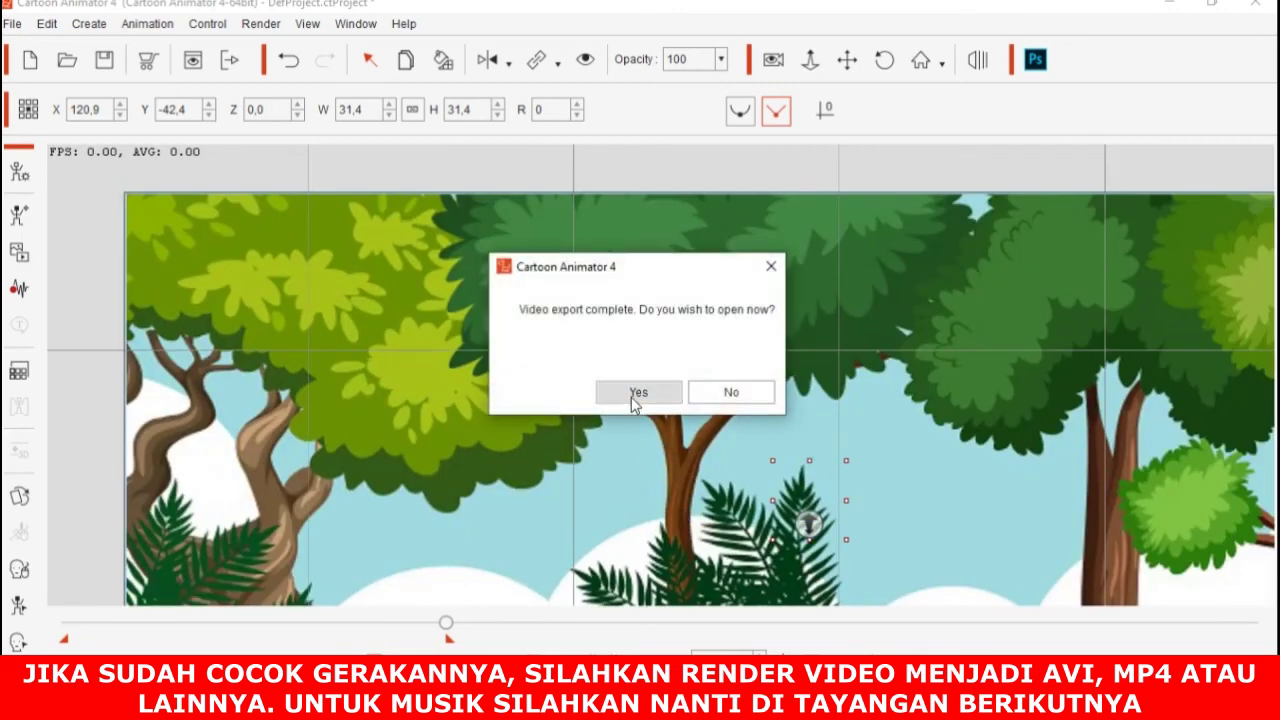
# Step: Open the exported video to review the rooster's walk, then close the video player
pyautogui.click(638, 392)
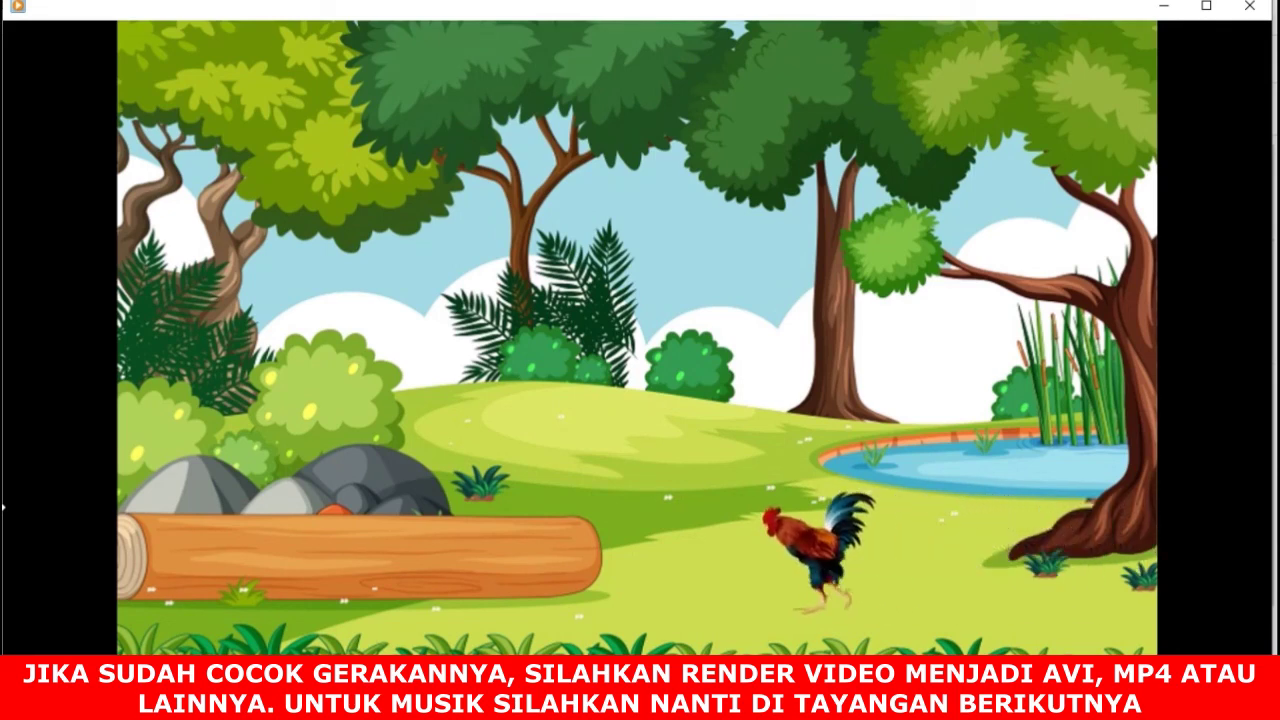
pyautogui.click(1250, 6)
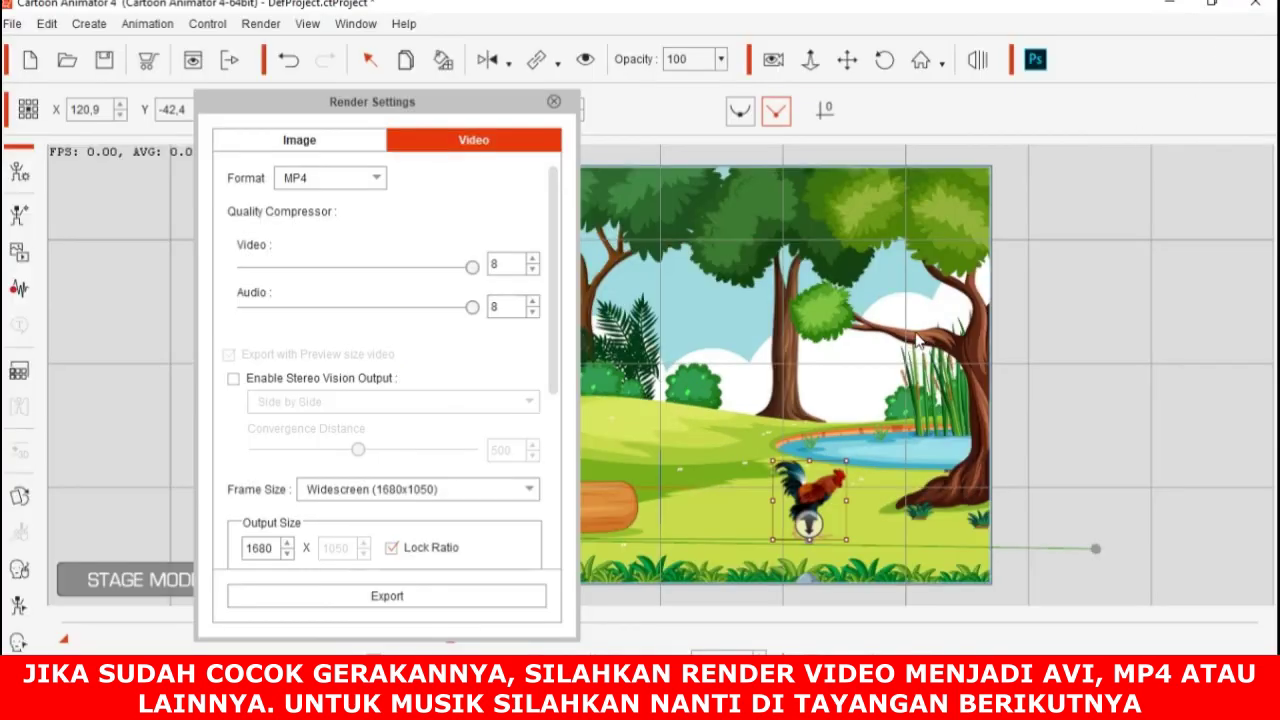
# Step: Close the render settings and quit the program without saving the project
pyautogui.click(554, 102)
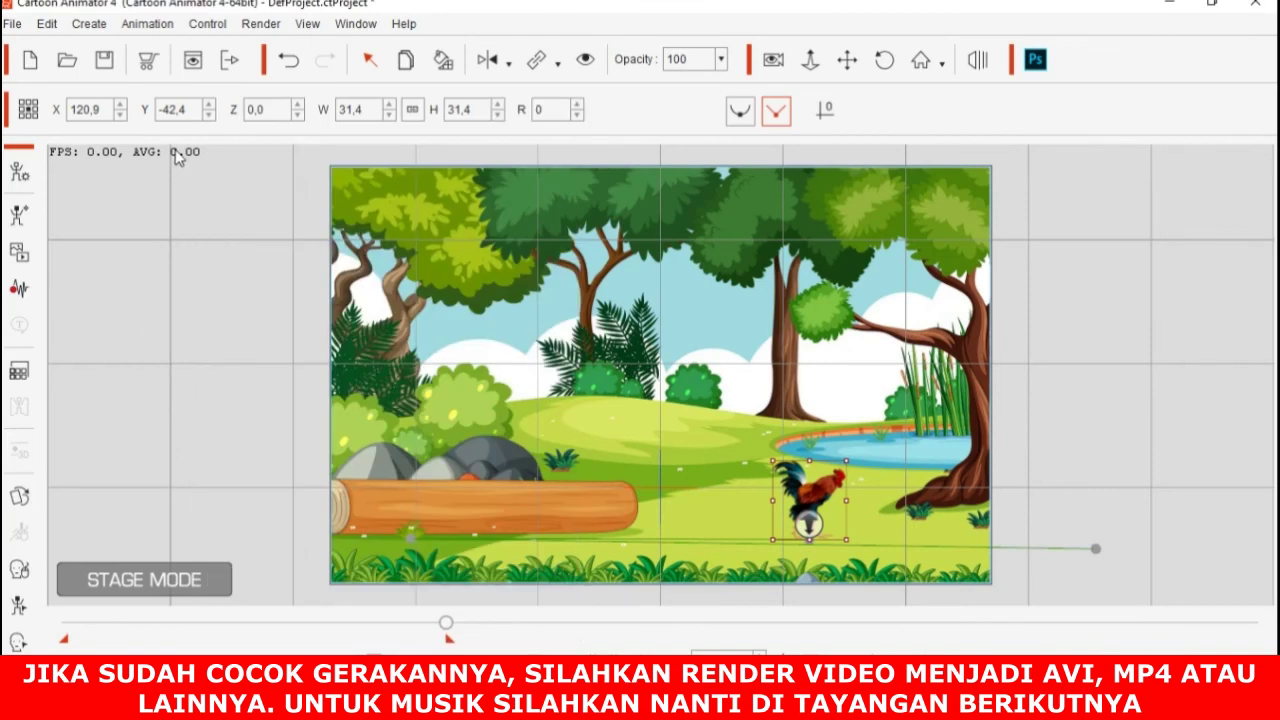
pyautogui.click(1256, 7)
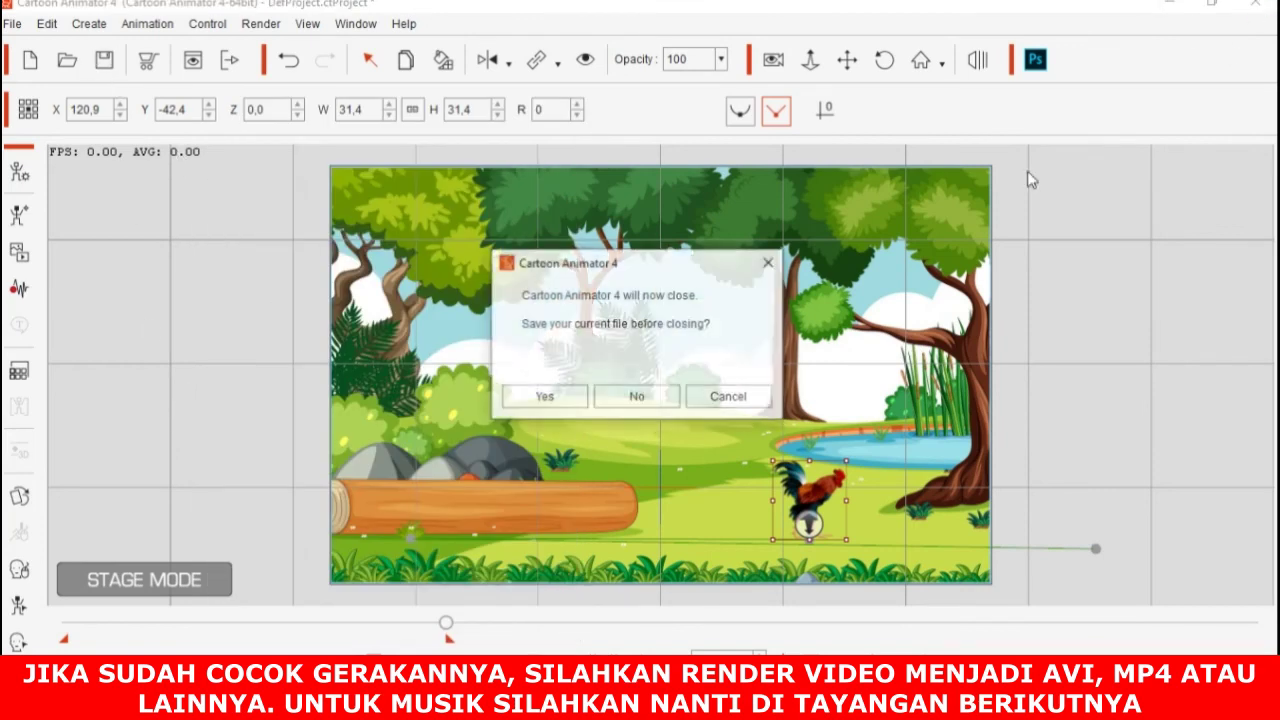
pyautogui.click(637, 399)
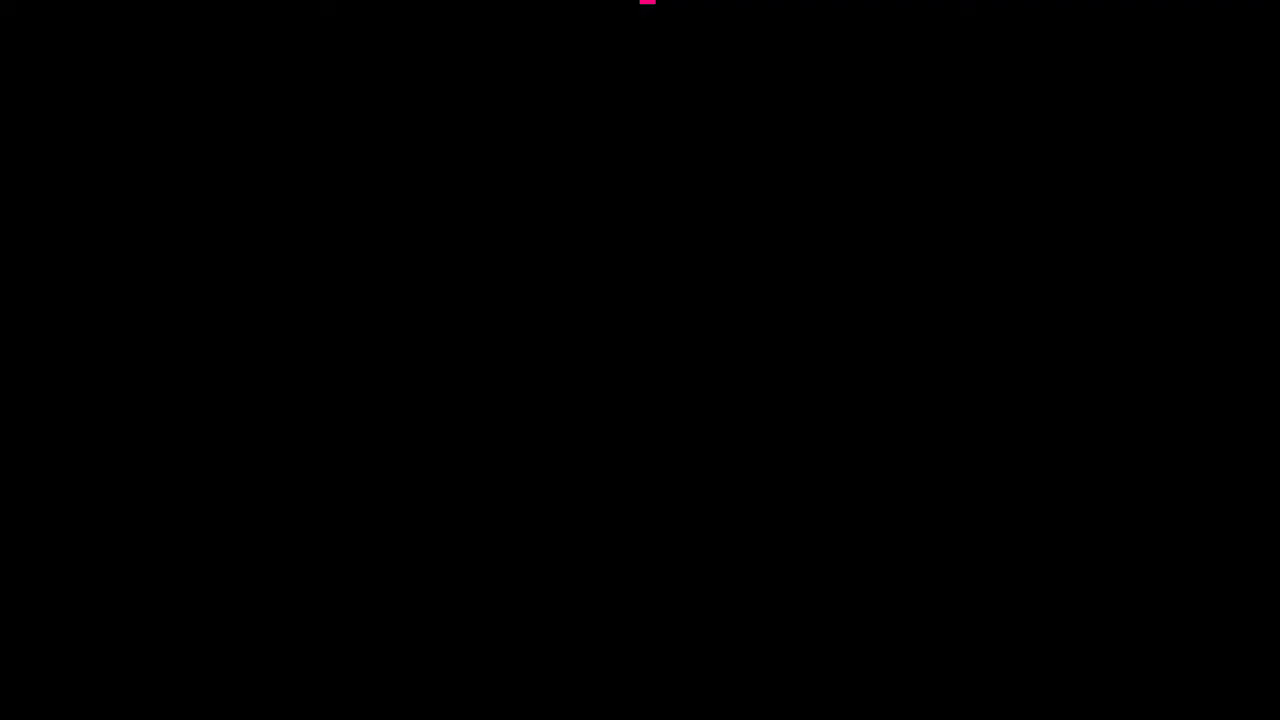